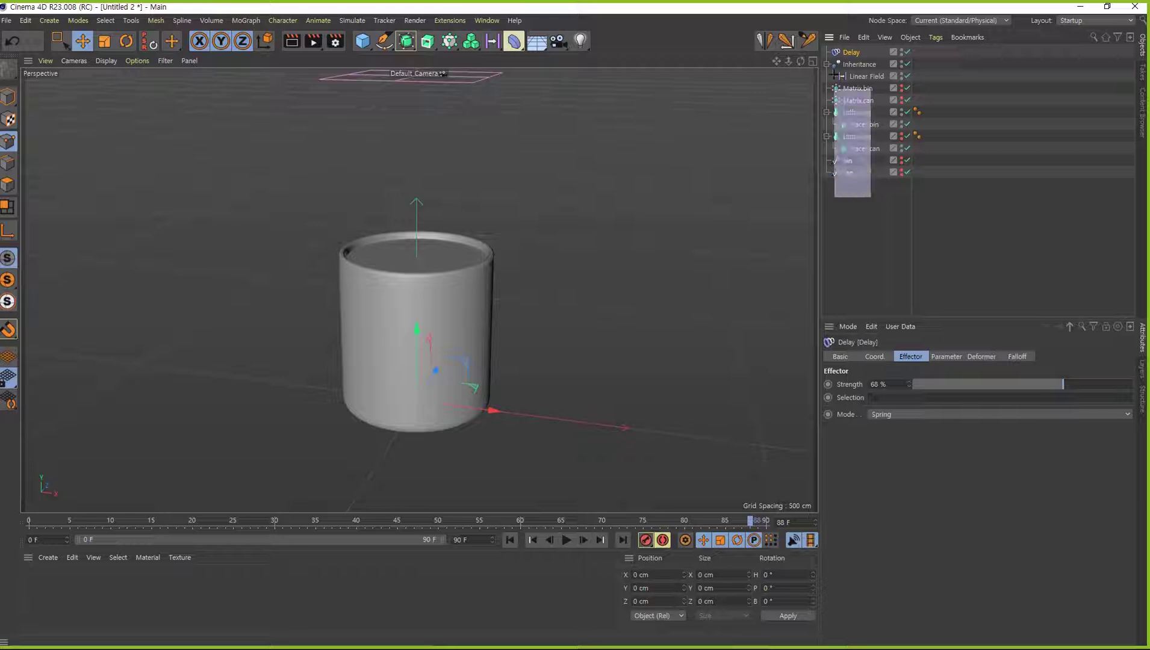
Step: Delete all objects from the scene and return the timeline to frame 0
key(Delete)
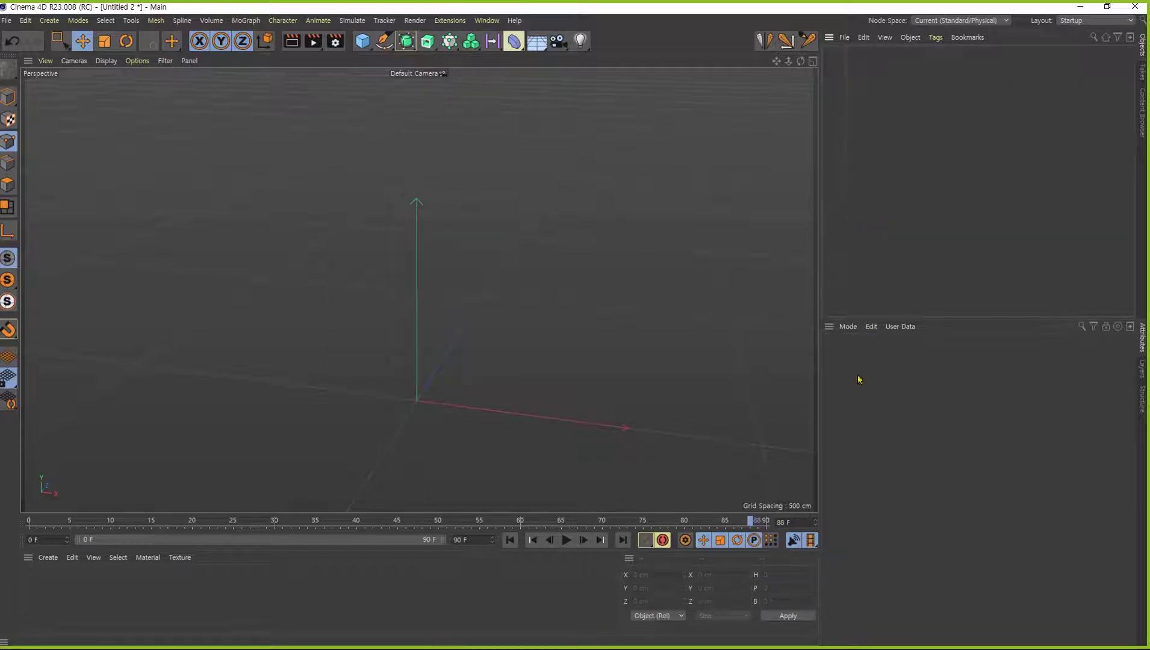
click(510, 540)
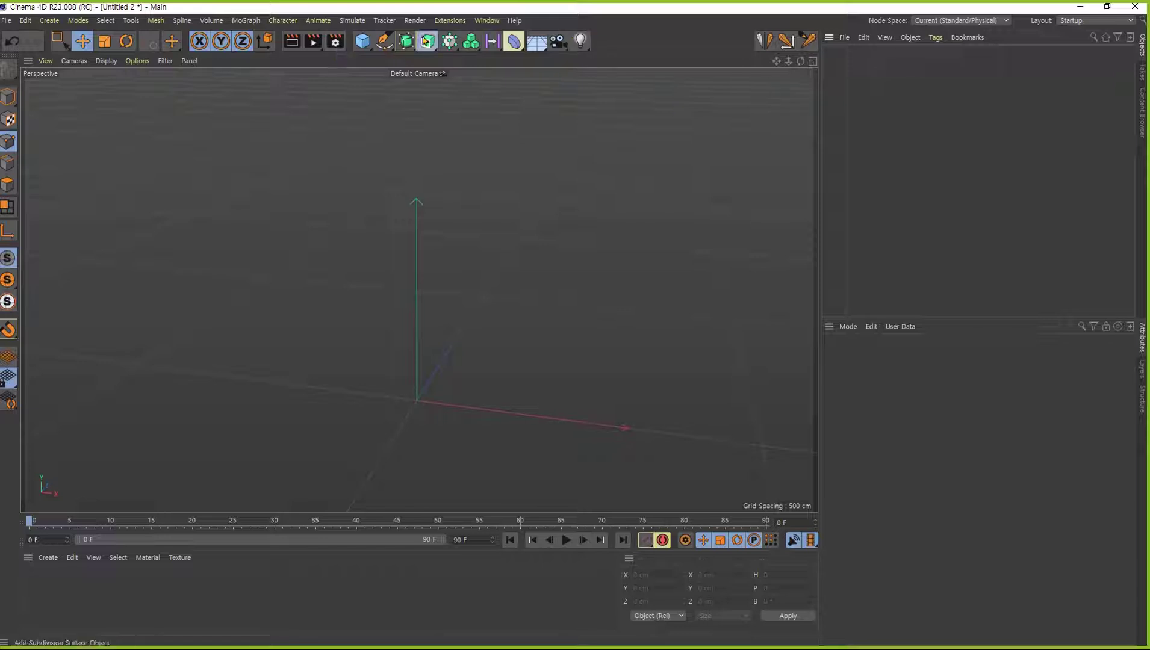
click(427, 41)
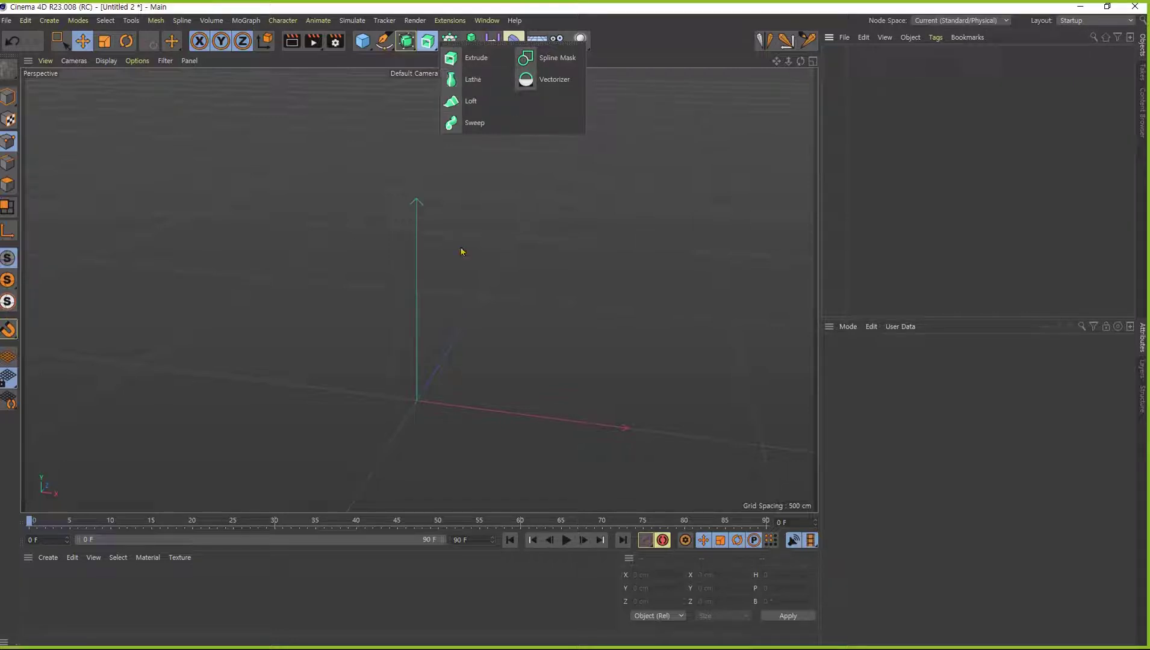
click(439, 401)
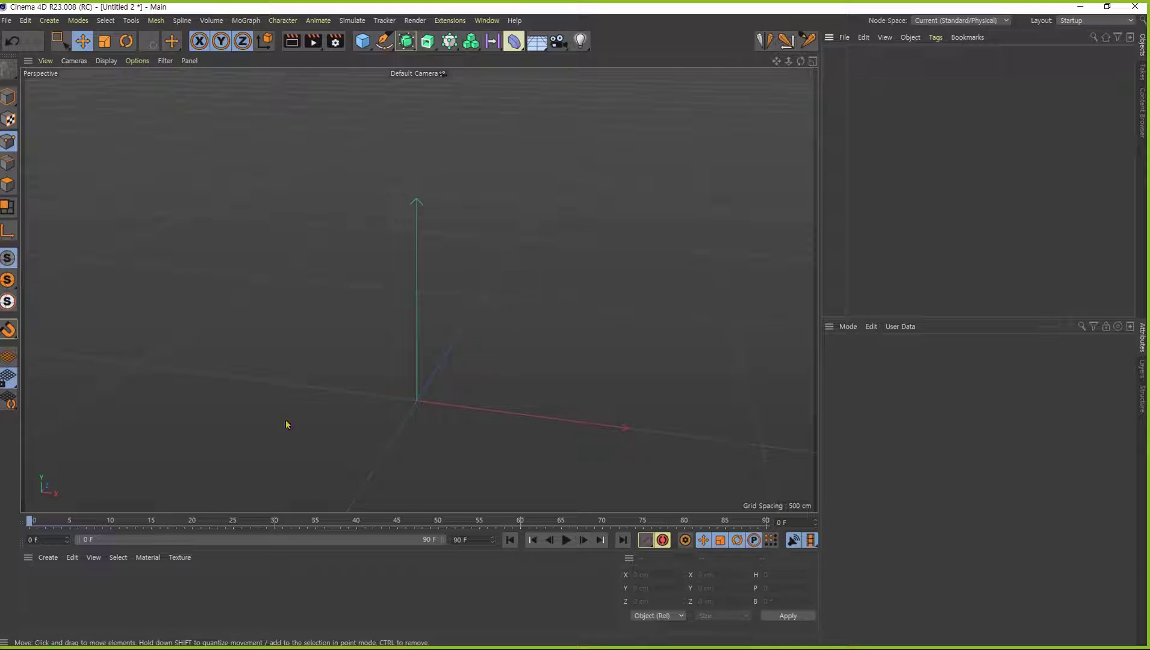
Step: In the front view, start a Bezier spline on the vertical axis at about Y 404 cm and draw a stepped bottle lip up to about Y 420 cm
key(F4)
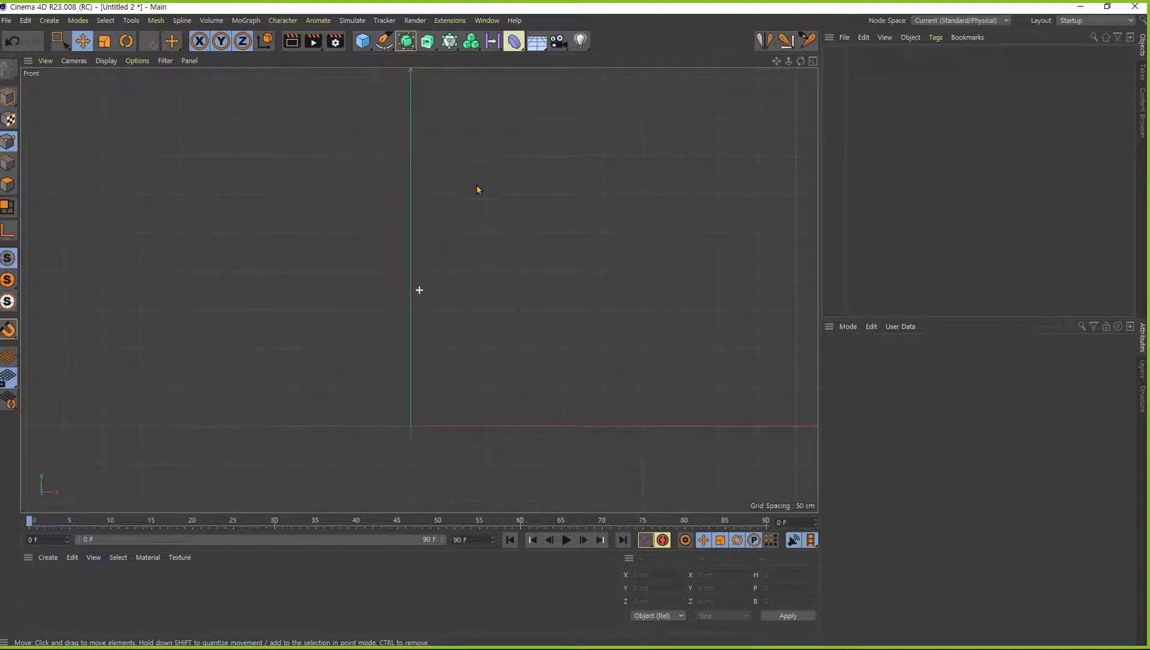
alt+middle_drag(478, 187, 462, 200)
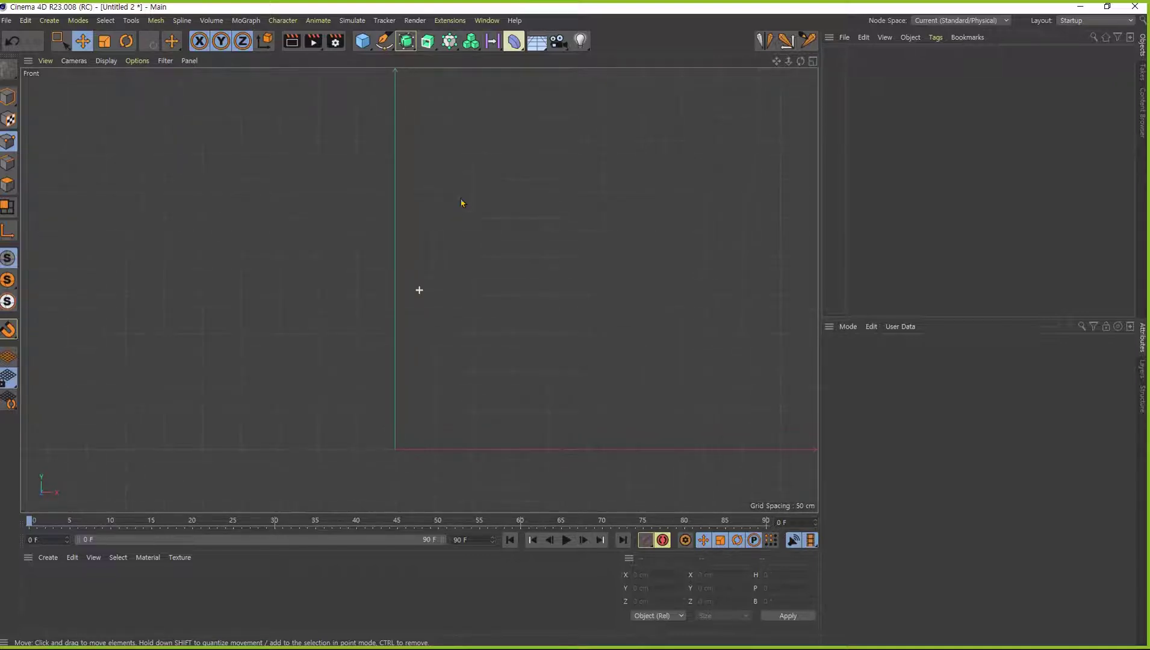
click(384, 44)
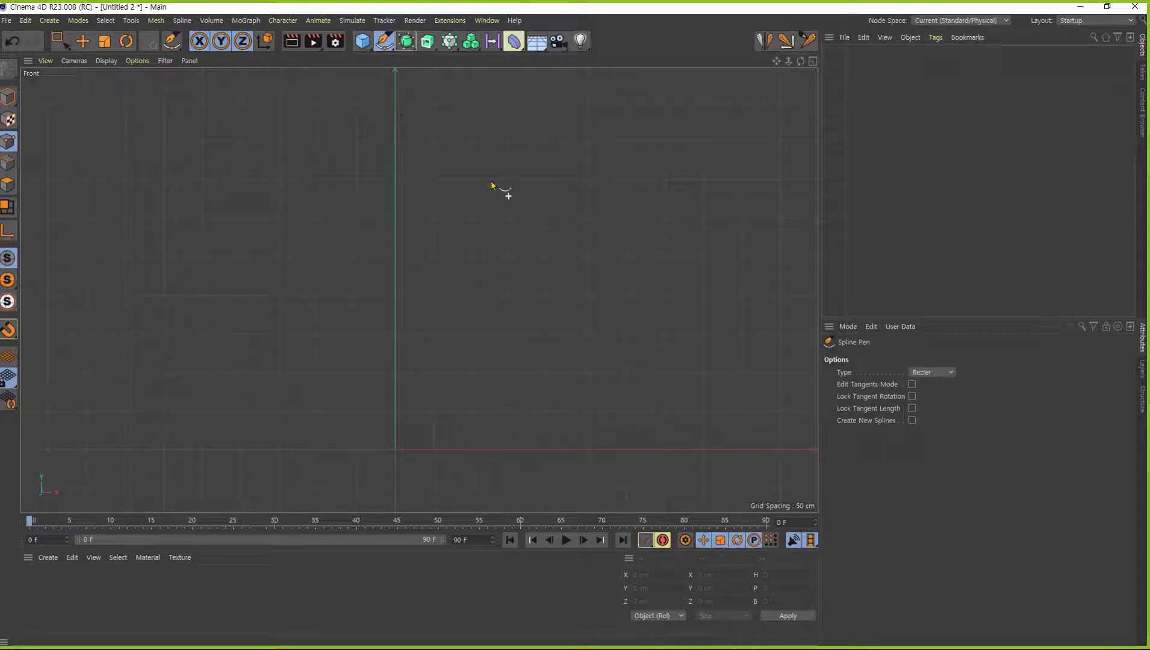
click(395, 139)
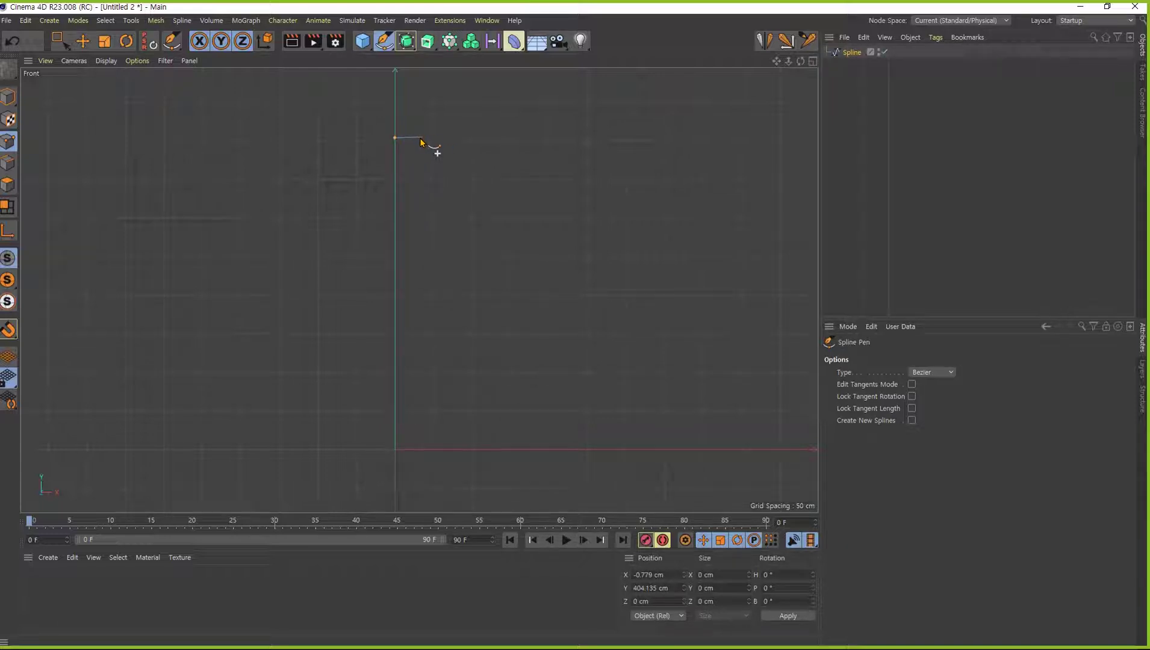
click(418, 139)
click(418, 126)
click(429, 126)
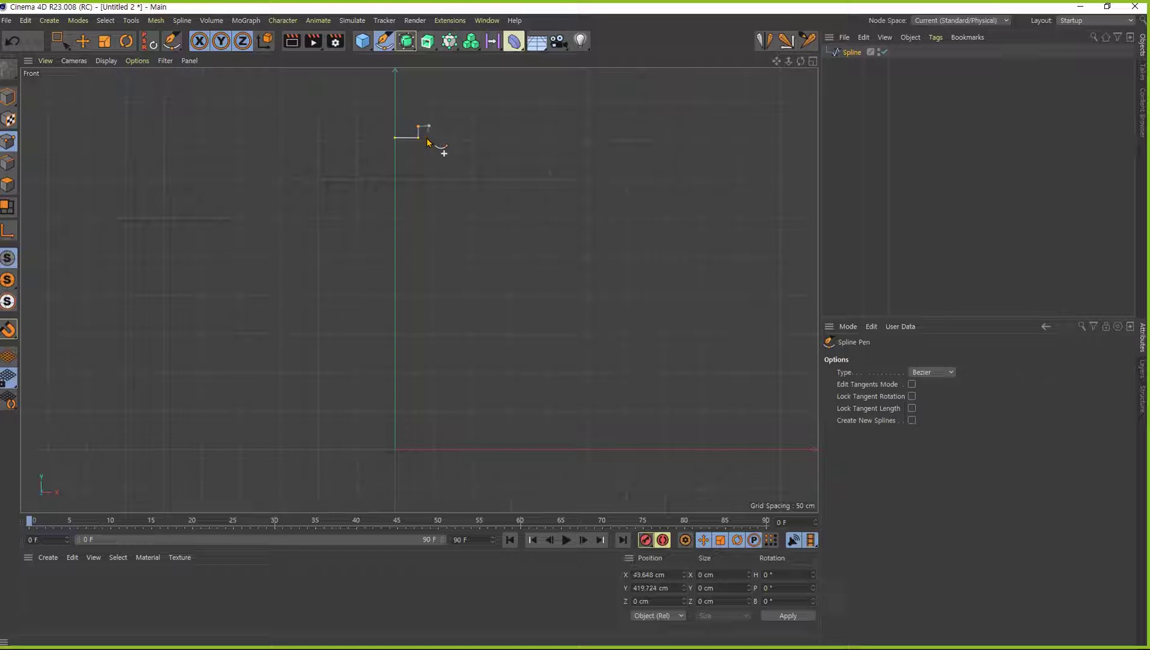
Step: Continue the spline down the neck, out to the shoulder at about Y 254 cm, down to the base and back to the origin
click(430, 198)
click(460, 248)
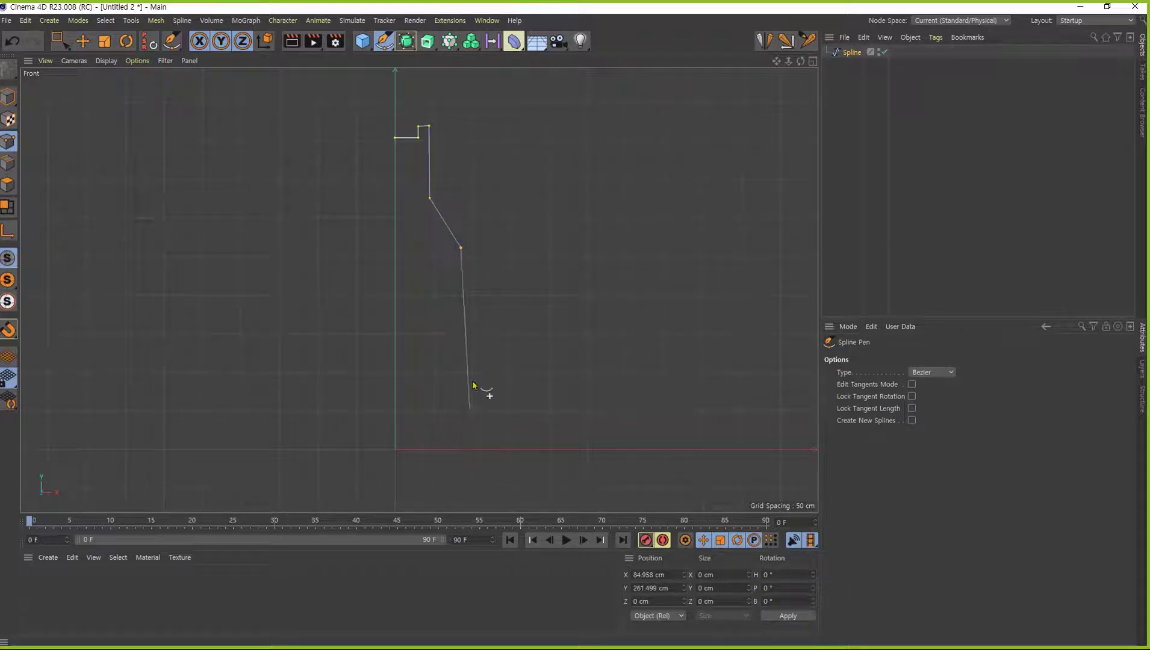
click(463, 253)
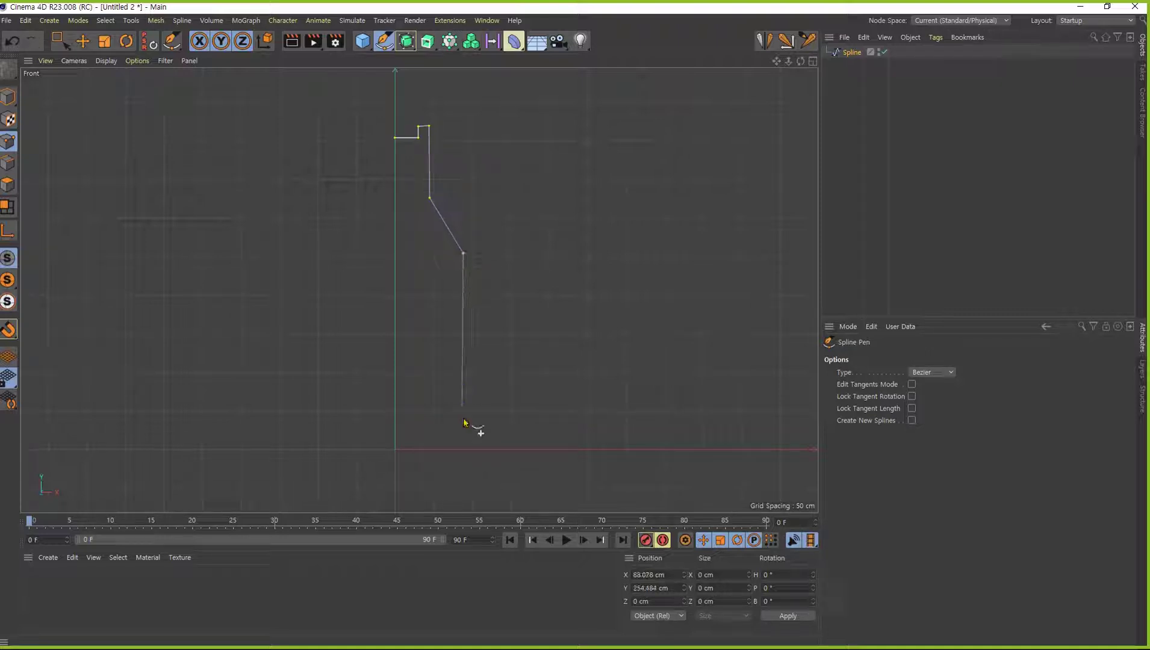
click(463, 449)
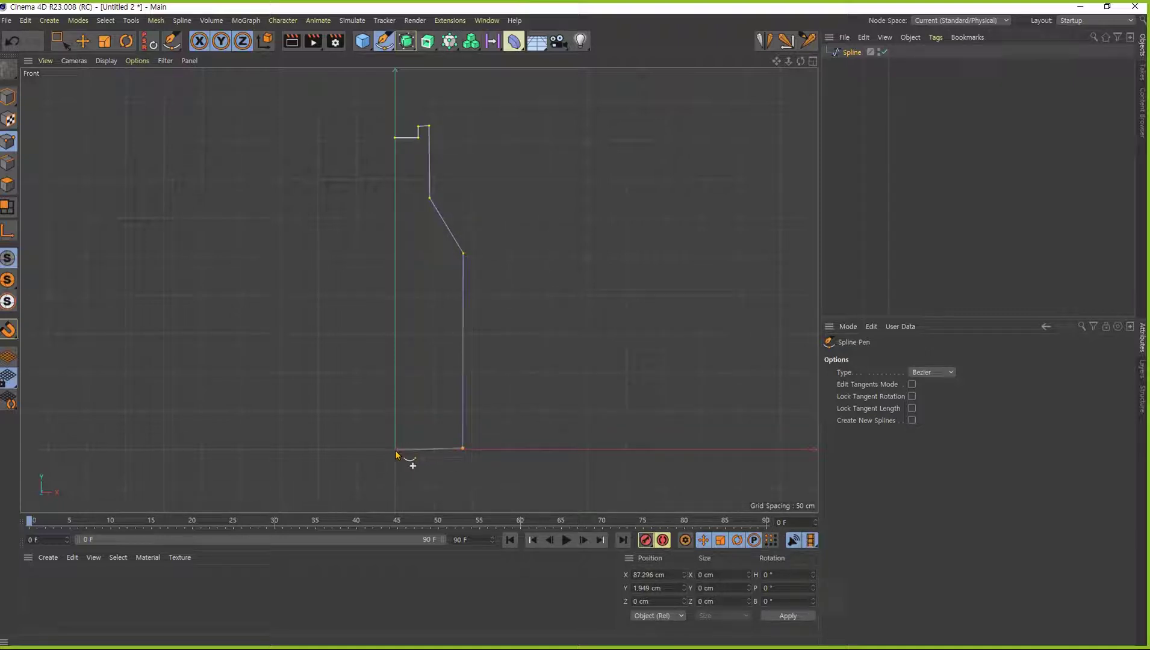
click(396, 451)
key(e)
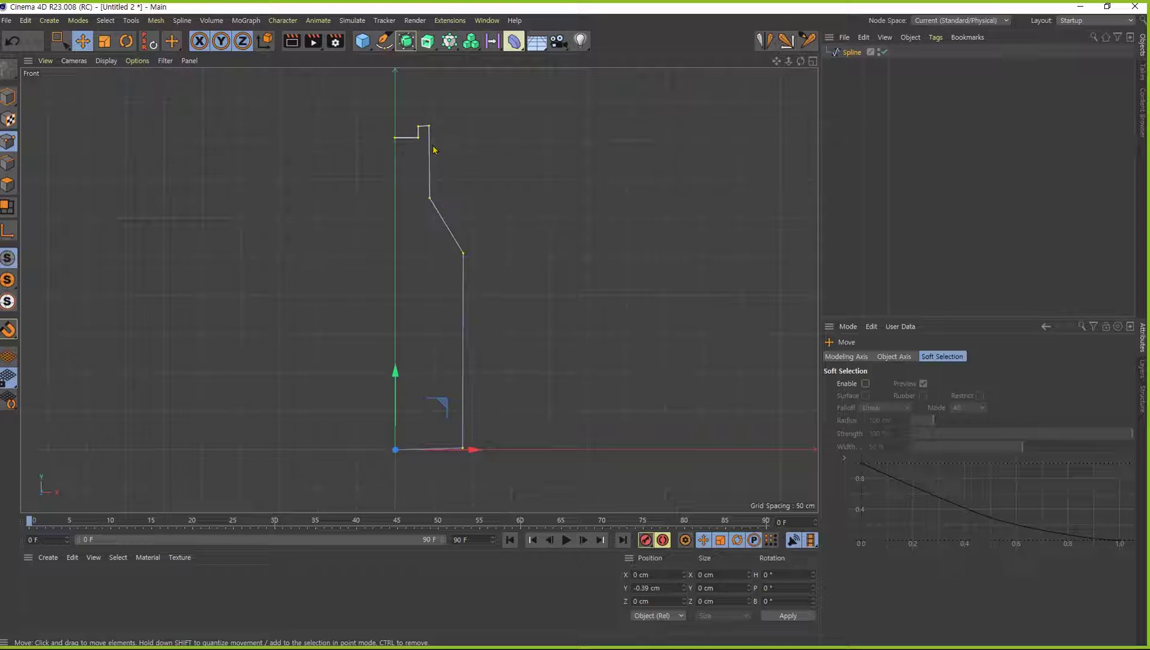
Step: Level the two top points of the lip by setting their Y size to 0
key(0)
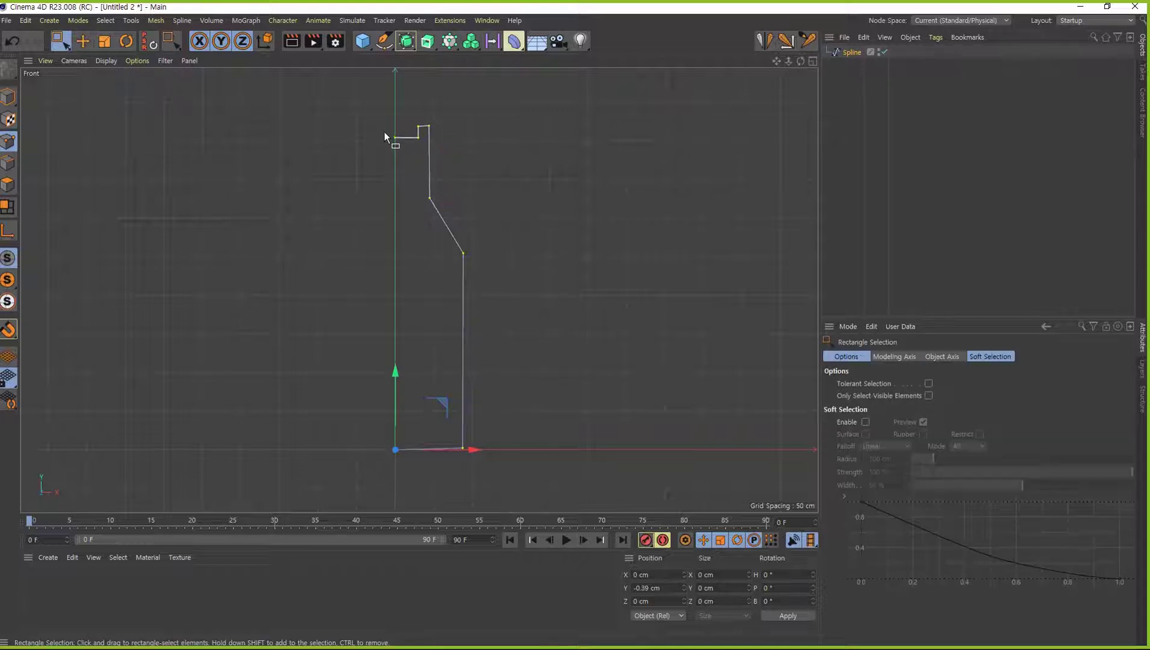
drag(384, 132, 435, 146)
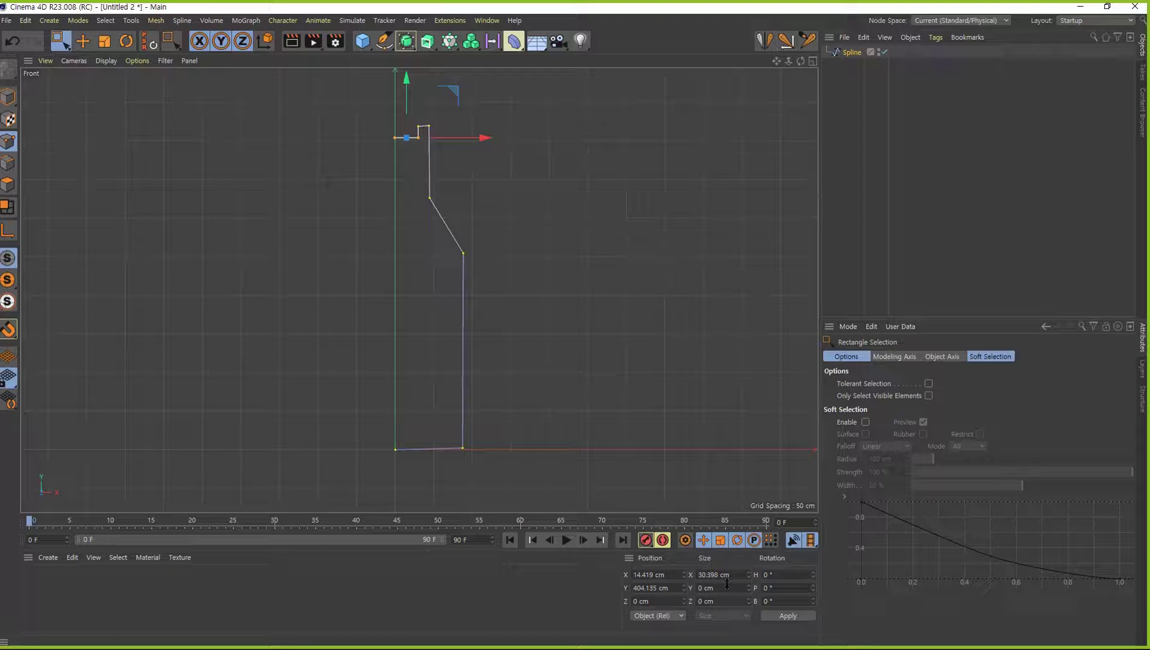
drag(439, 117, 413, 130)
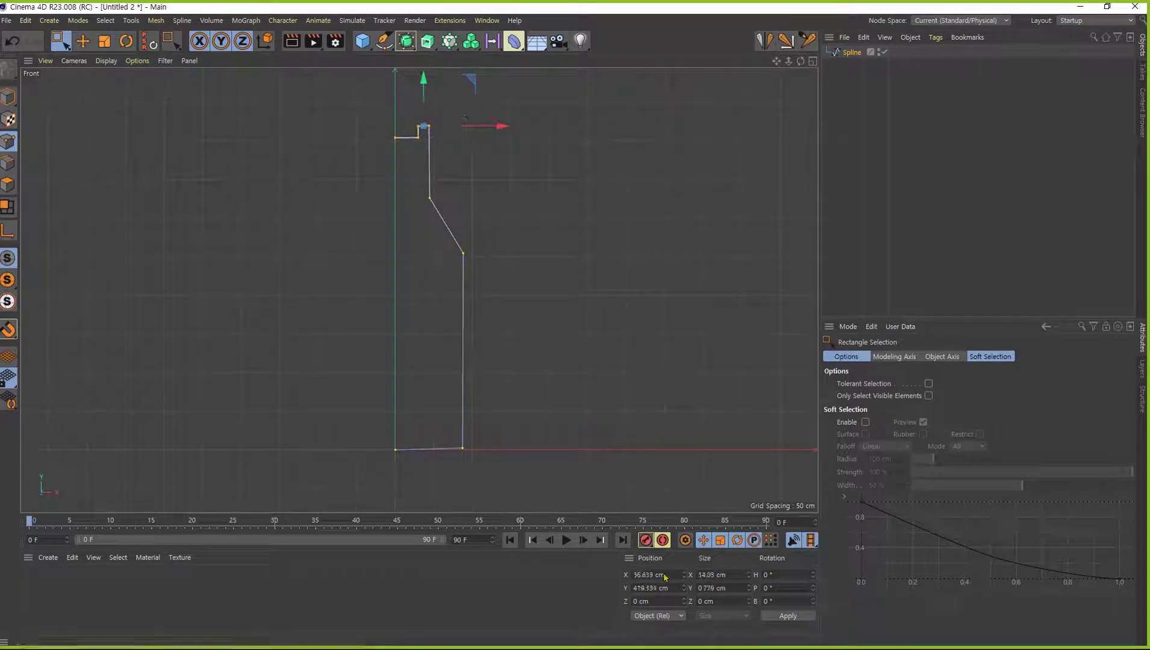
double_click(722, 588)
text(0)
key(Return)
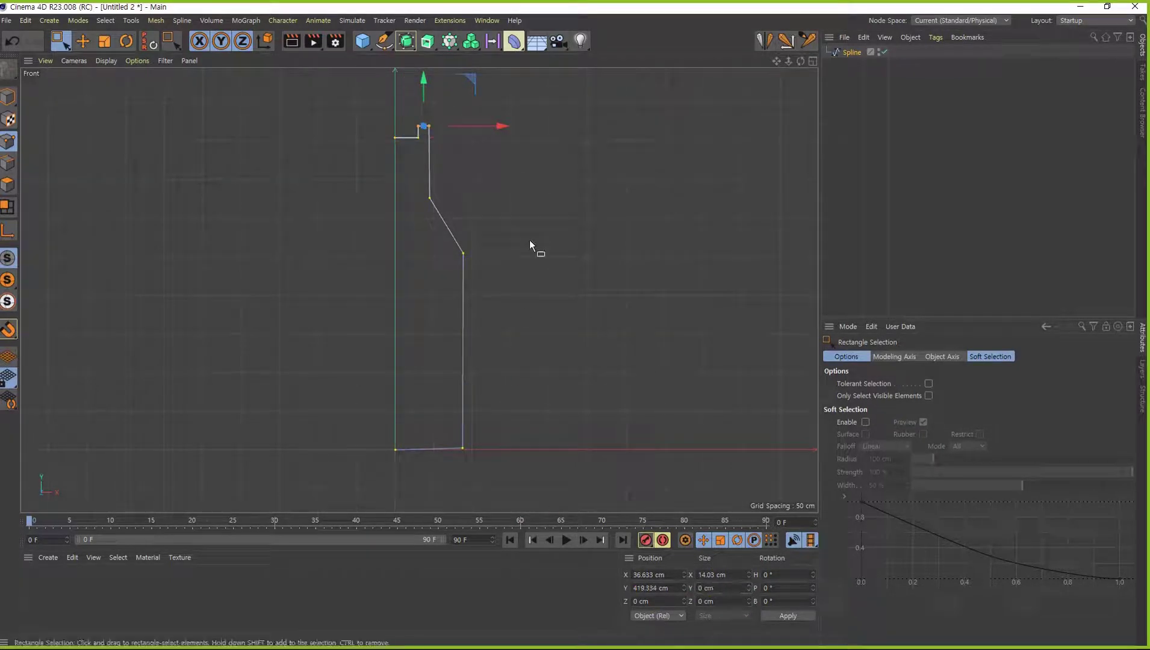
Step: Align the outer neck points vertically by setting their X size to 0, and check the lip's inner edge points
drag(448, 99, 422, 221)
double_click(713, 575)
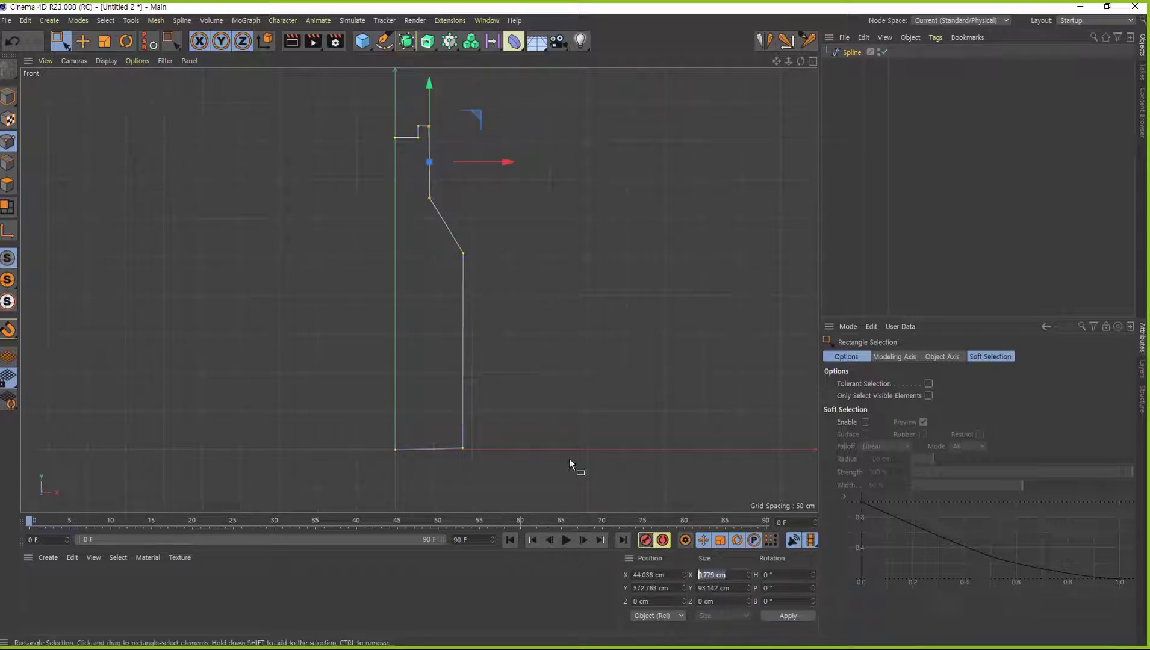
text(0)
key(Return)
drag(408, 110, 427, 157)
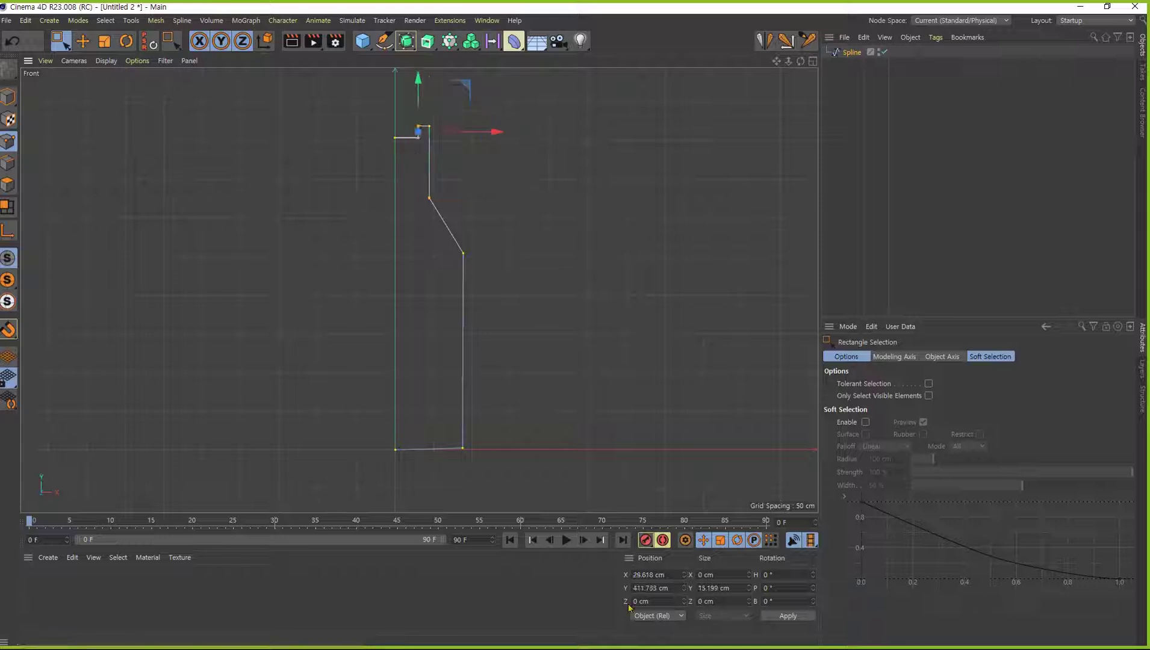
Step: Level the two base points of the profile by setting their Y size to 0
drag(516, 423, 357, 475)
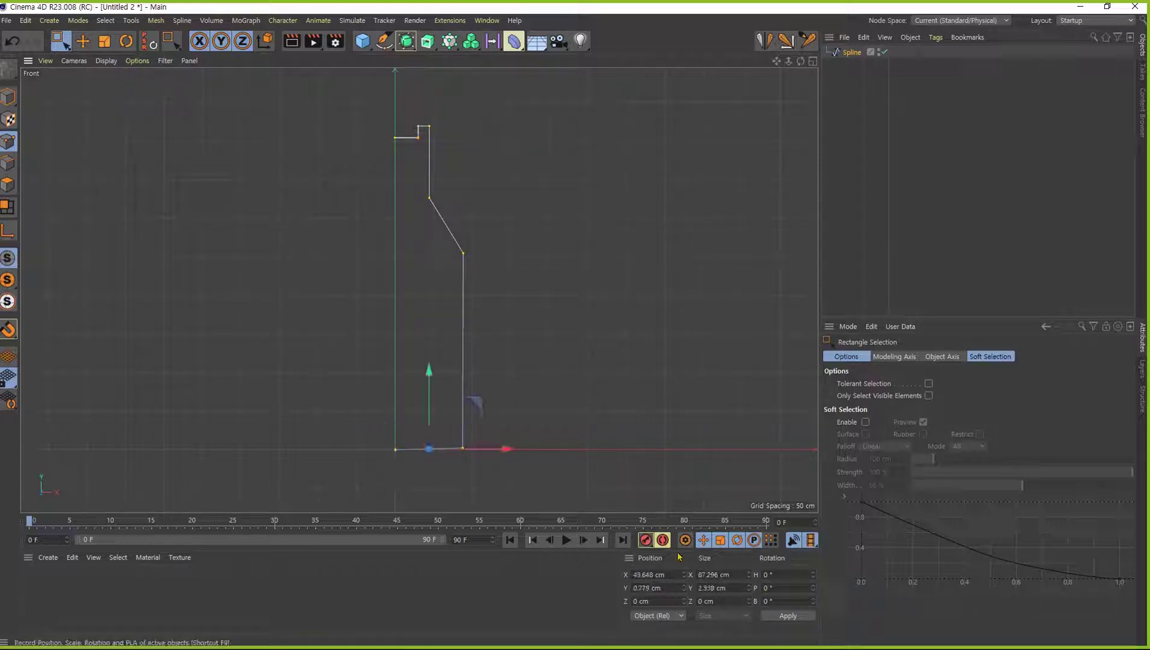
click(737, 575)
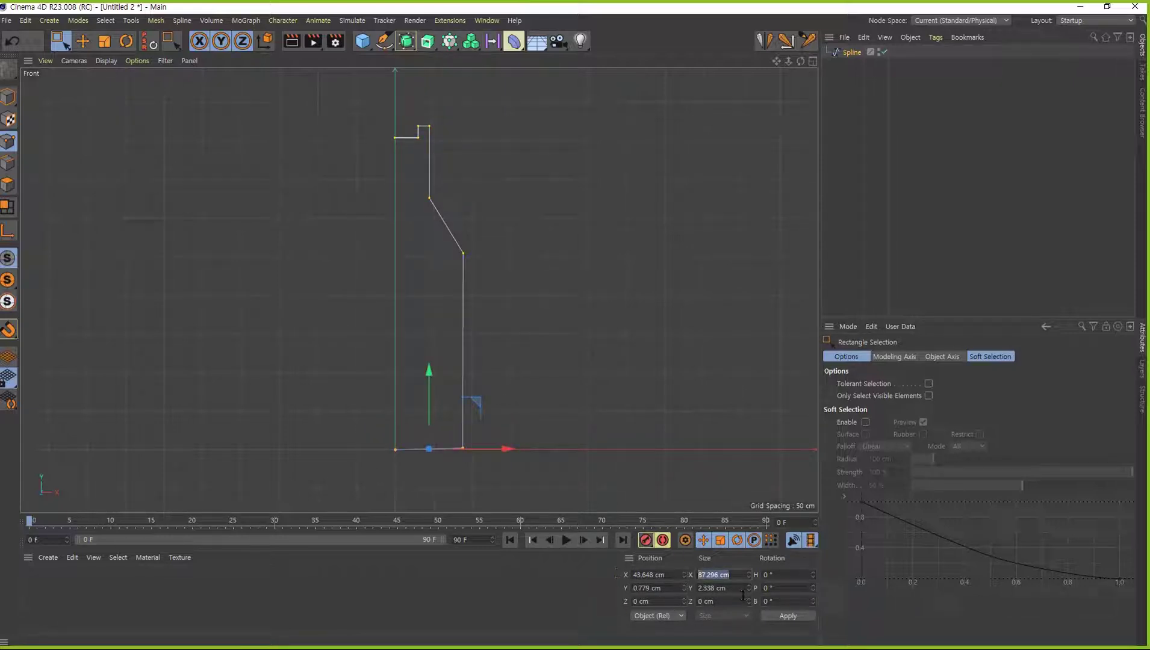
key(Tab)
text(0)
key(Return)
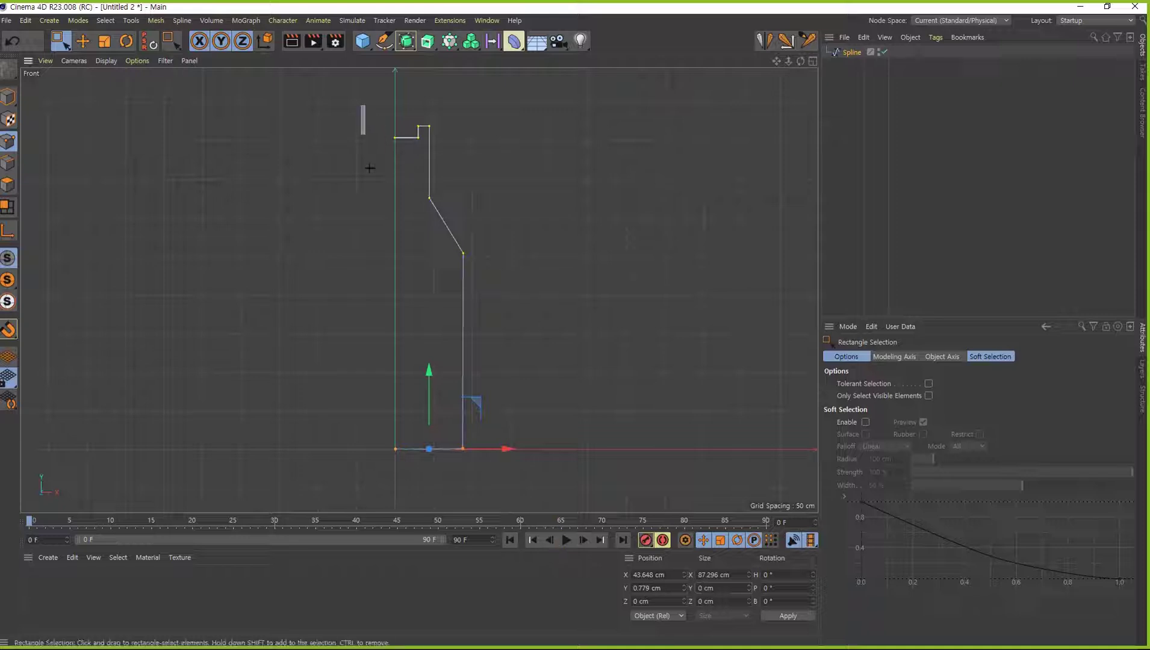
Step: Place the profile's two end points exactly on the vertical axis with X size 0 and X position 0, then clear the selection
drag(370, 168, 413, 486)
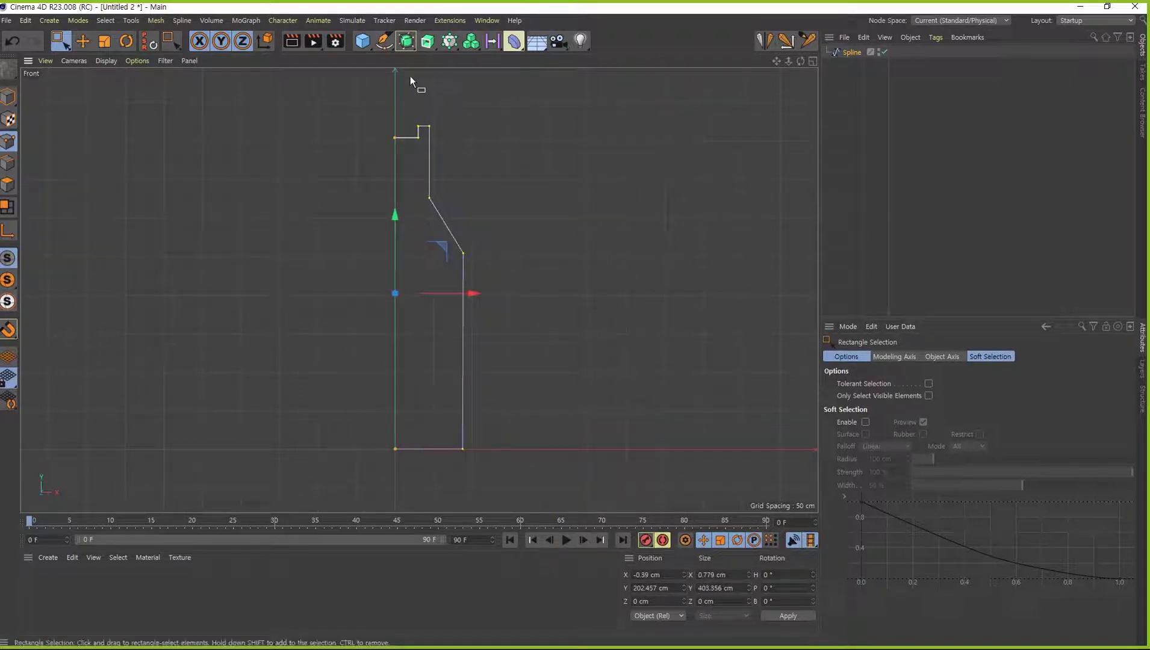
click(736, 574)
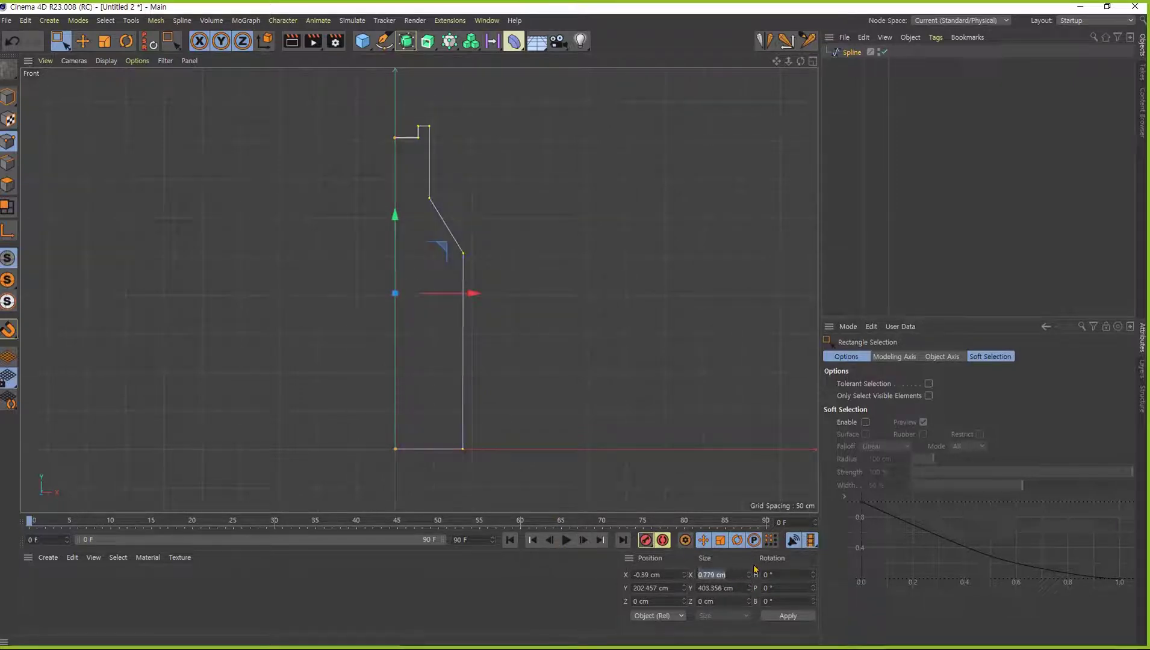
text(0)
key(Return)
click(670, 574)
text(0)
key(Return)
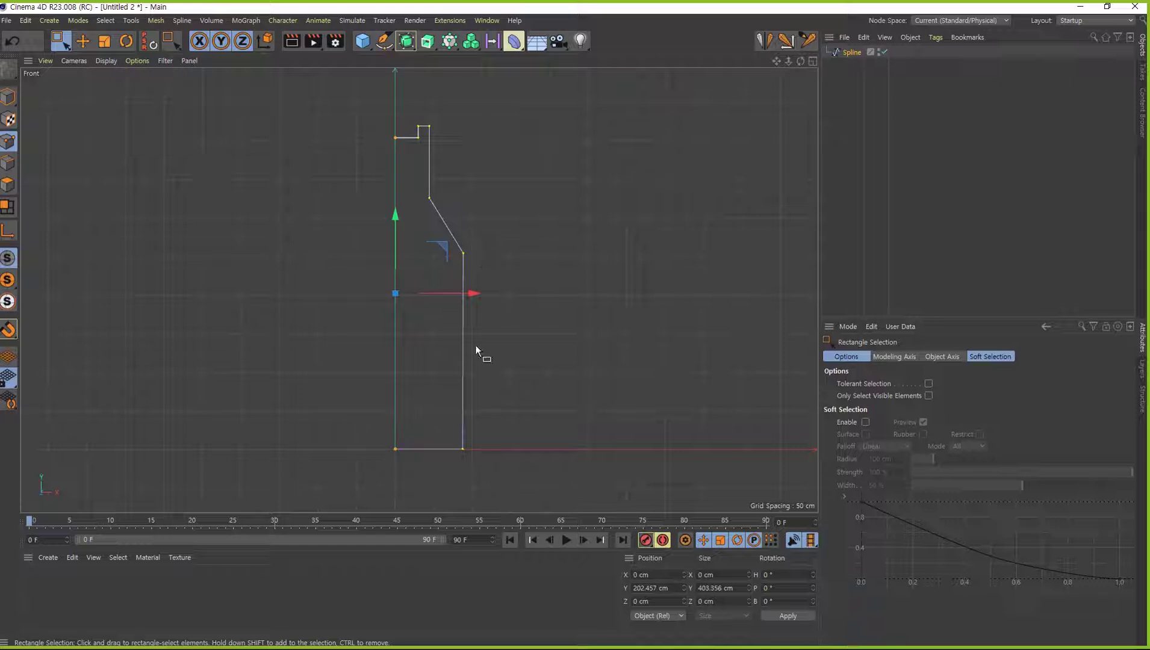
key(e)
click(541, 328)
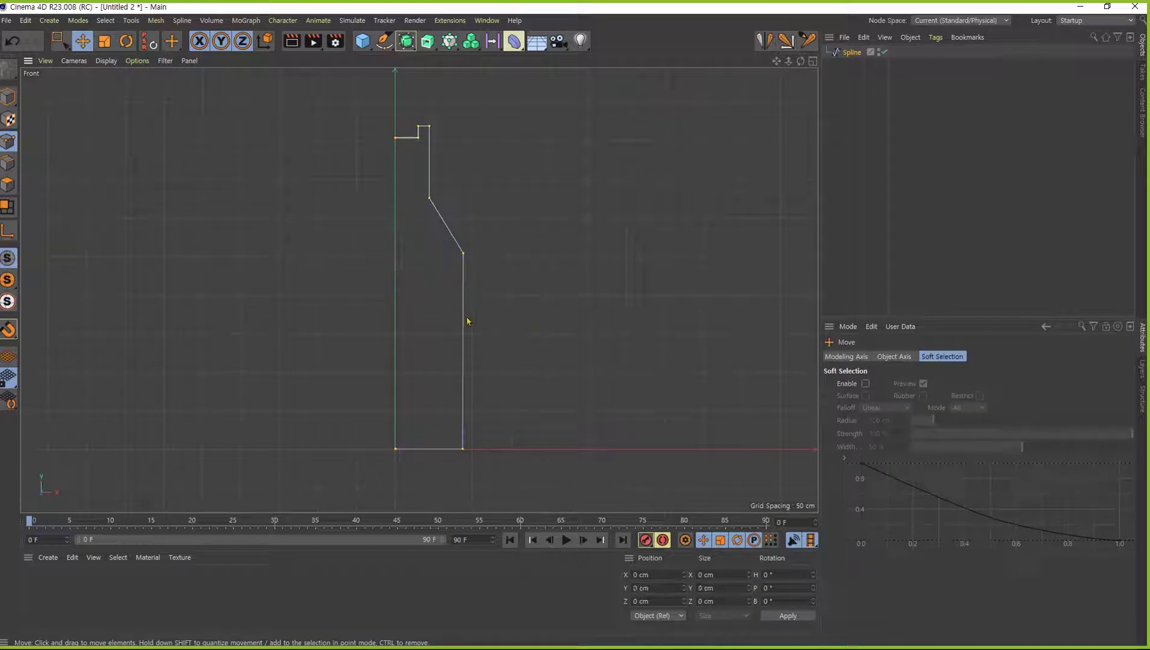
Step: Activate the Spline Smooth tool and frame the lip of the bottle profile closely
click(384, 43)
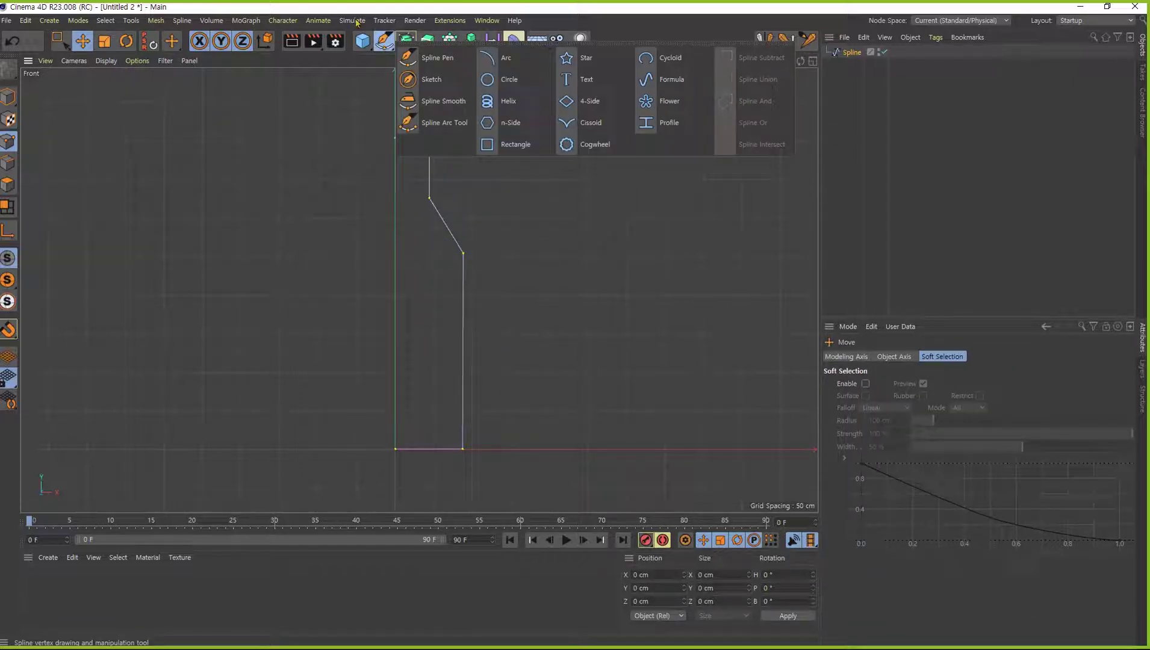
click(443, 102)
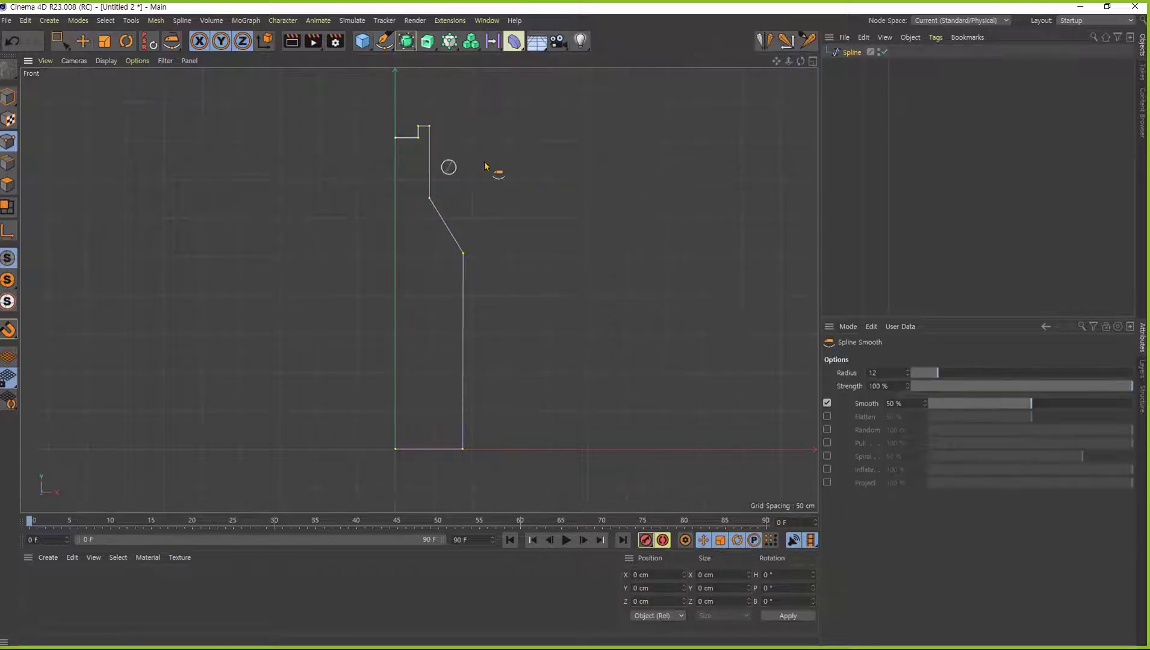
scroll(439, 153, up, 10)
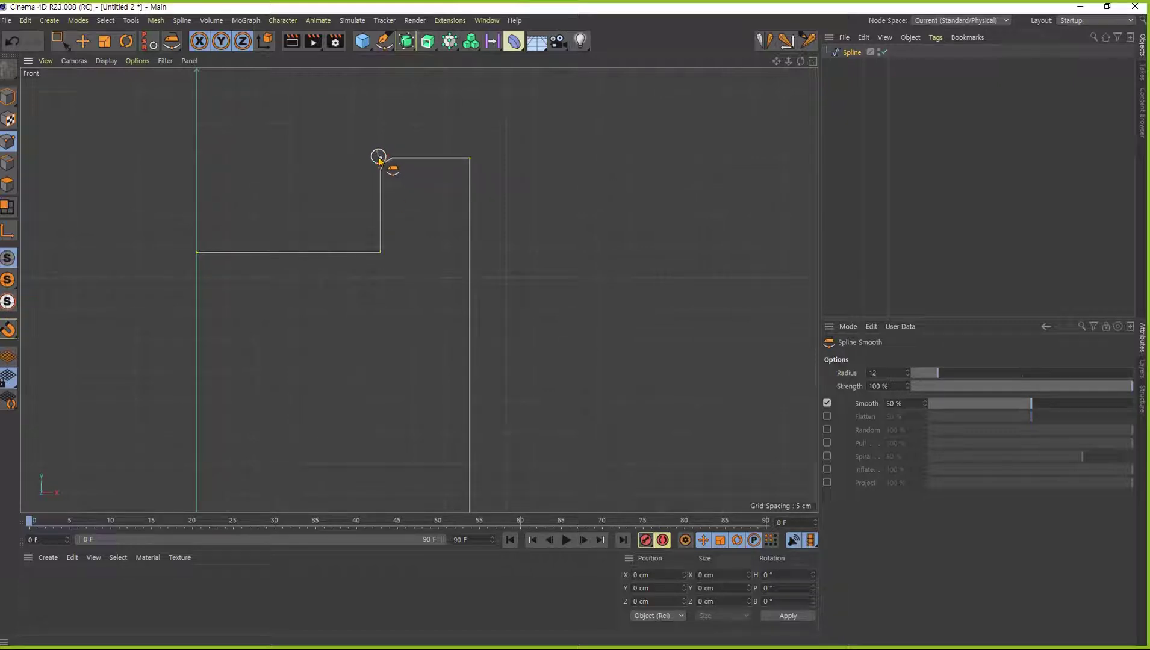
Step: Try to round the lip's inner top corner with Spline Smooth at radius 12, and undo the attempts
drag(375, 157, 410, 158)
key(ctrl+z)
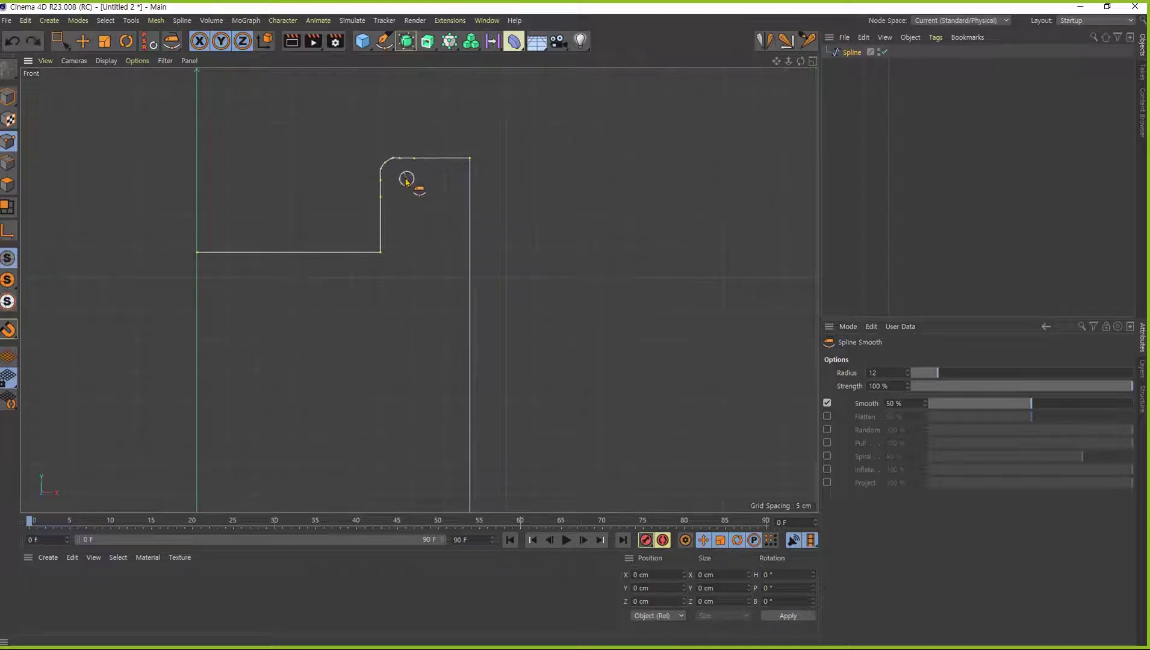
mouse_move(398, 162)
mouse_down()
mouse_move(380, 200)
mouse_move(398, 159)
mouse_move(399, 208)
mouse_move(389, 194)
mouse_up()
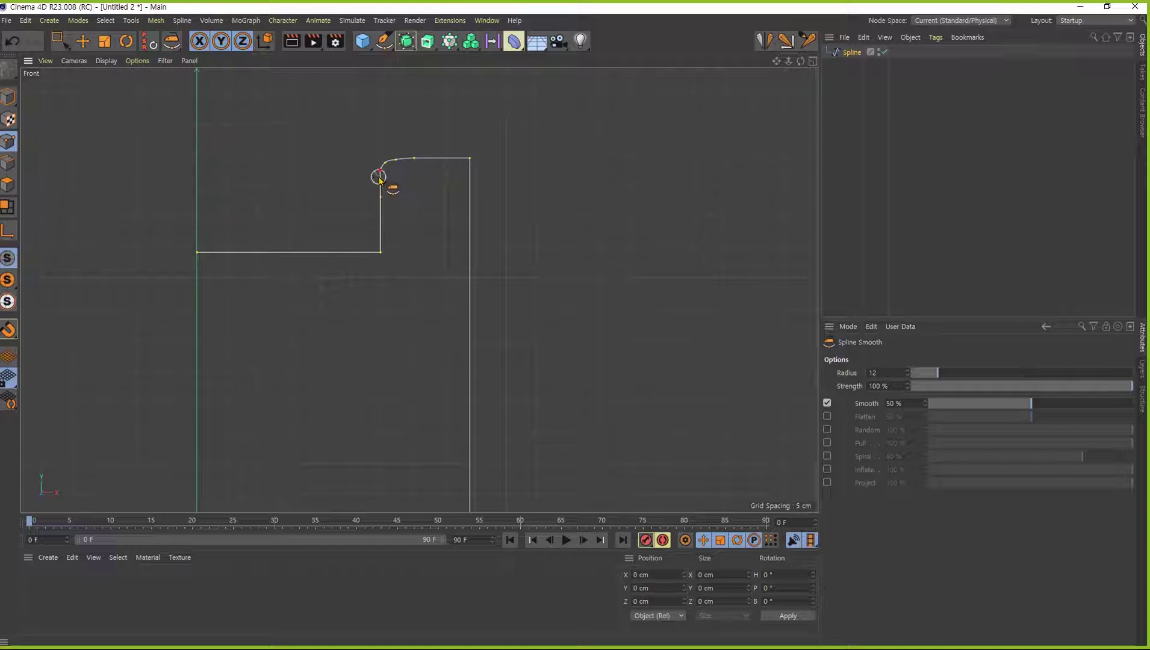
key(ctrl+z)
key(ctrl+z)
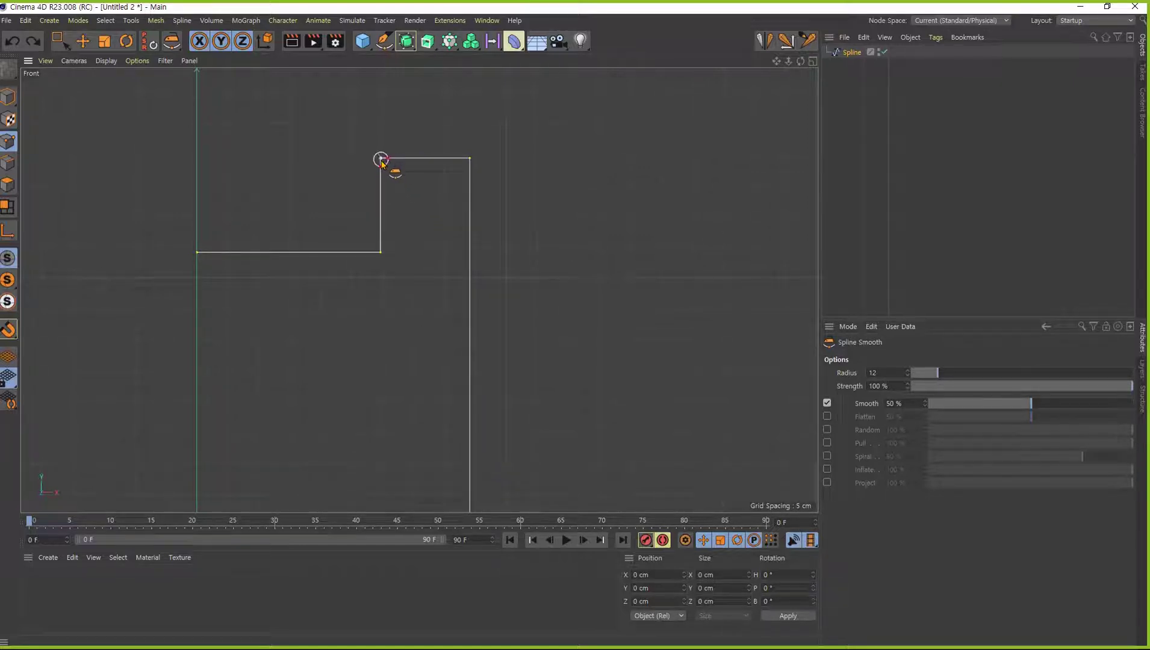
Step: Increase the smoothing radius to 33 and round the inner and outer top corners of the lip
middle_drag(317, 172, 310, 179)
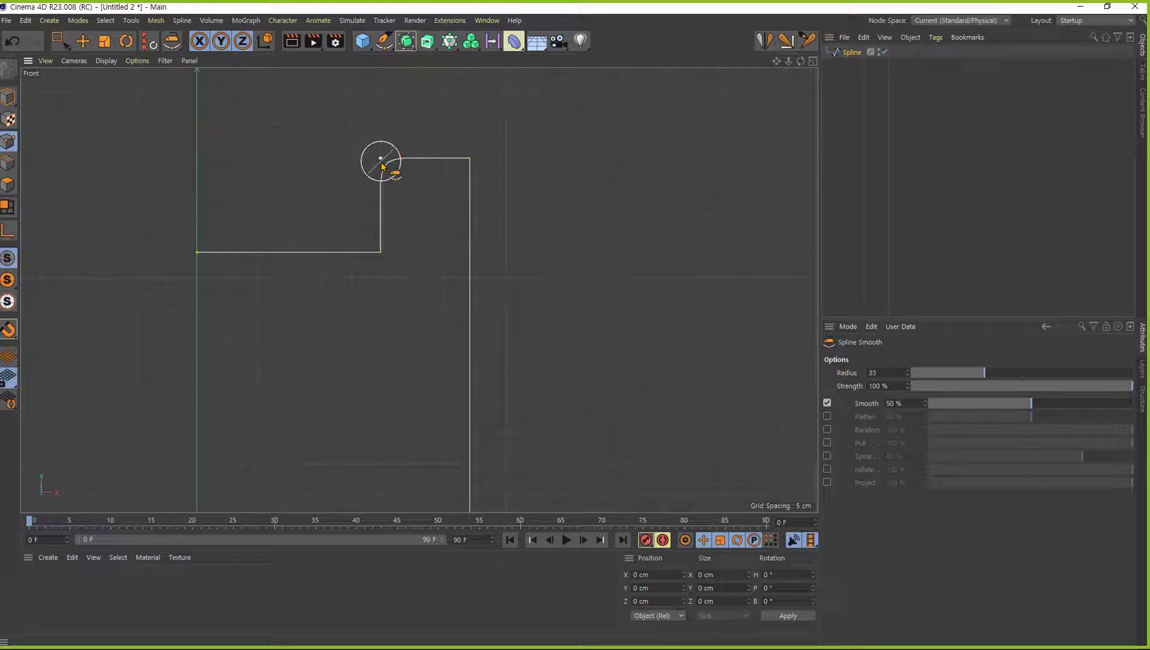
click(383, 162)
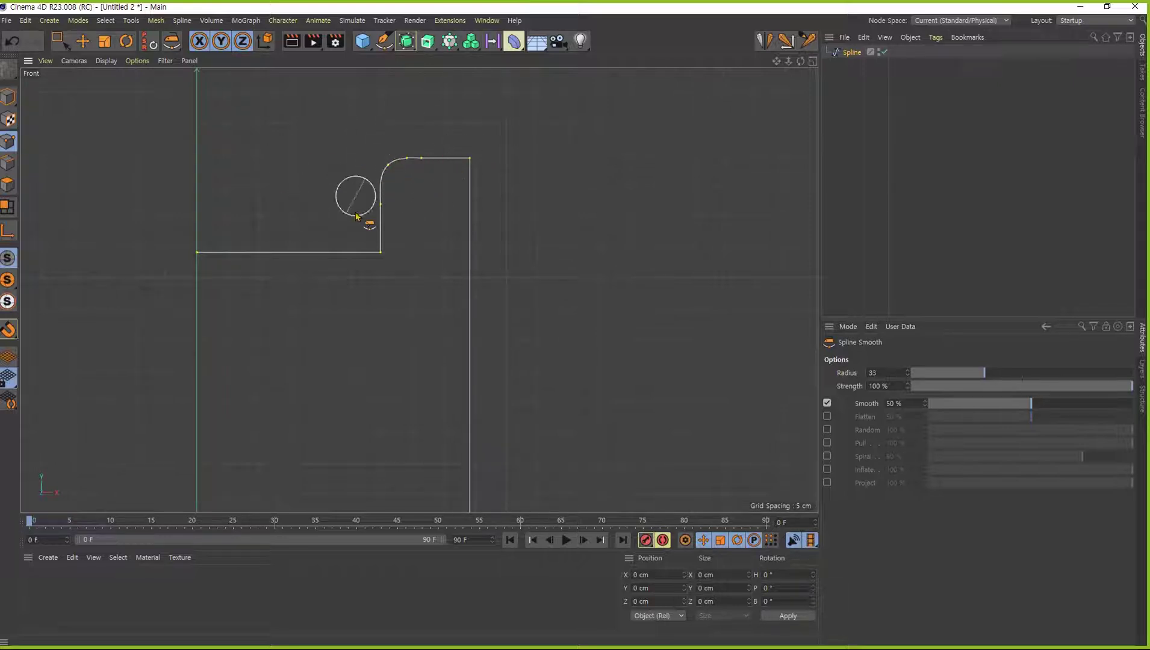
click(472, 163)
mouse_move(473, 164)
mouse_down()
mouse_move(451, 140)
mouse_move(482, 174)
mouse_move(431, 165)
mouse_up()
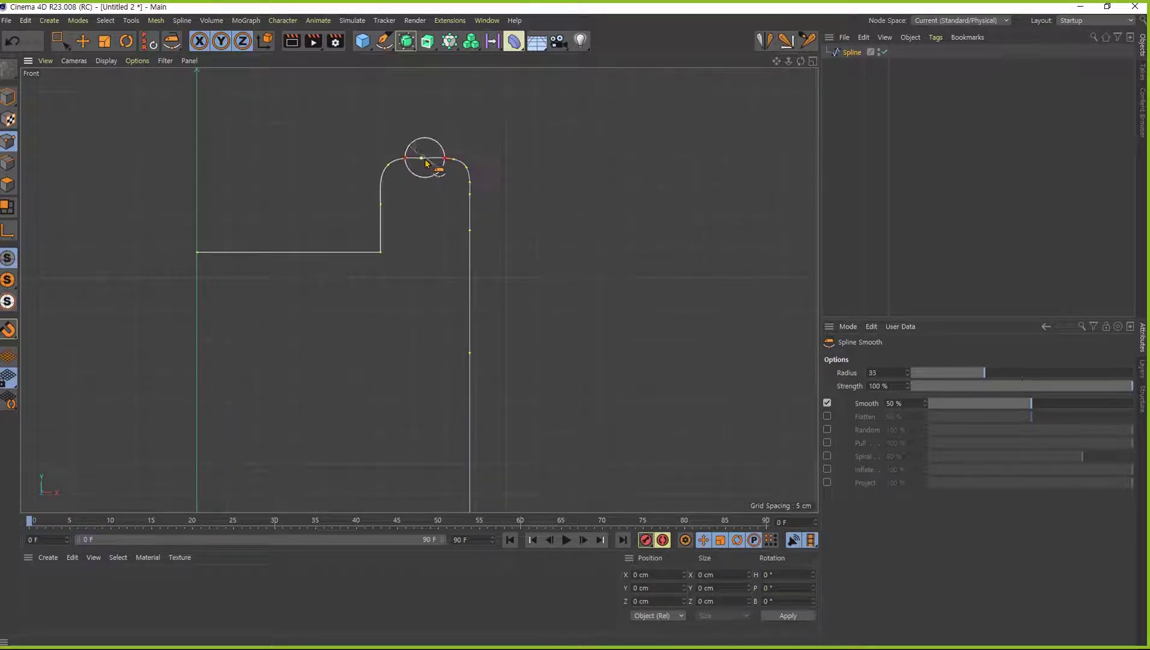
Step: Reduce the smoothing radius to 19 and smooth the flat top of the bottle's lip
middle_drag(419, 130, 411, 130)
drag(424, 159, 424, 158)
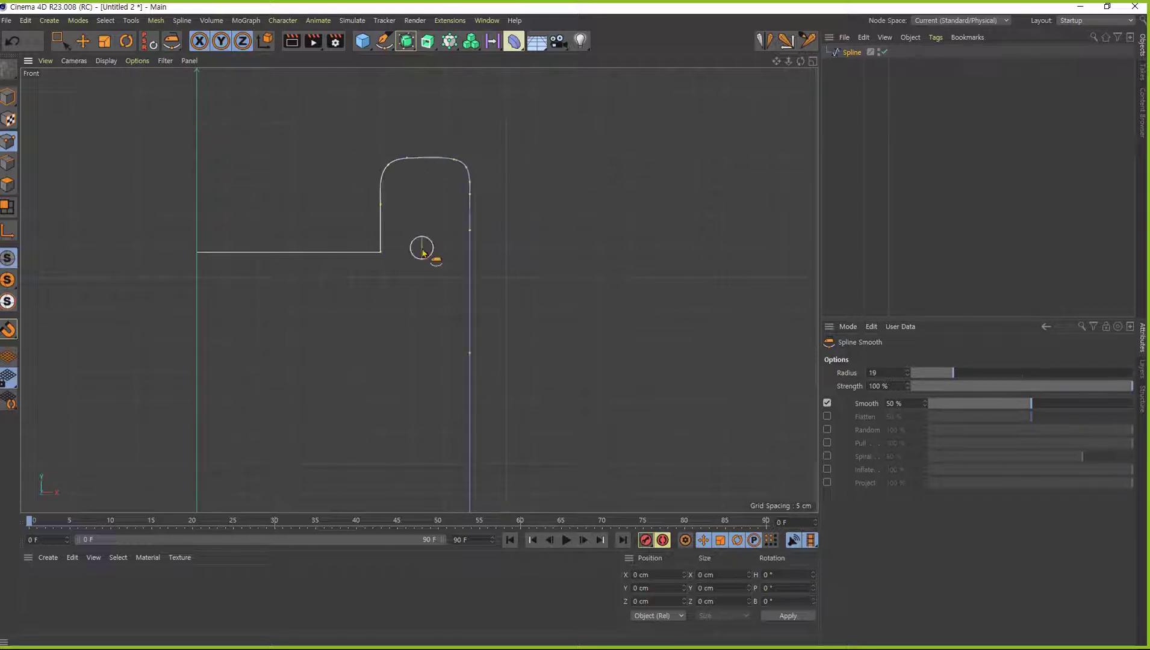
alt+middle_drag(444, 352, 408, 307)
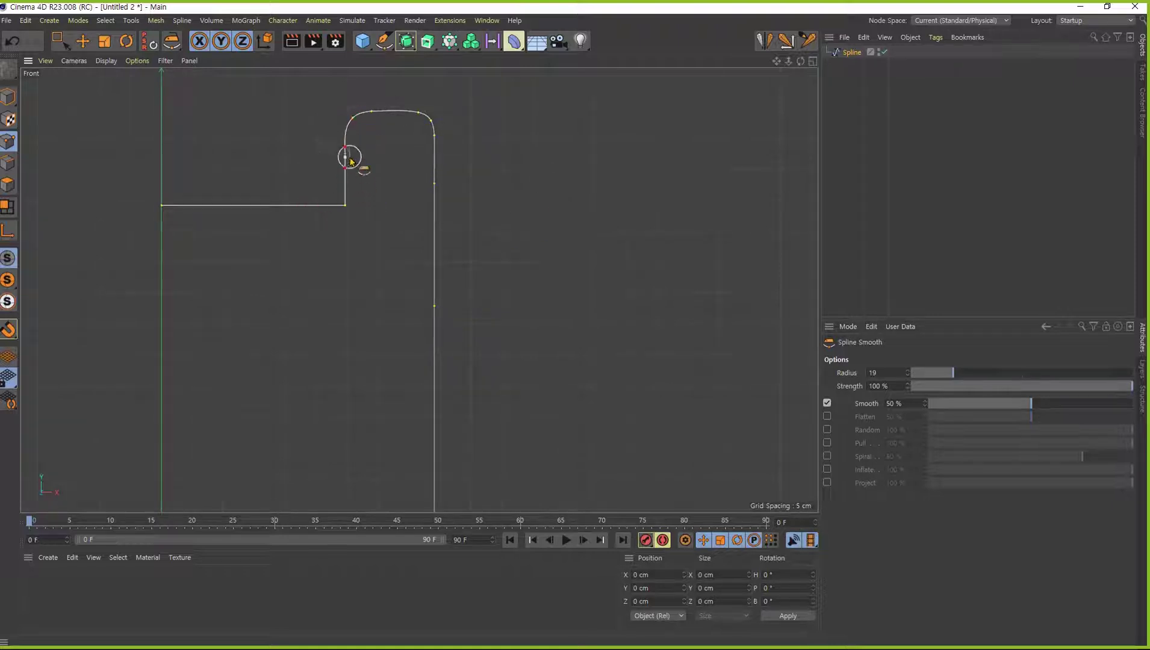
Step: Set the smoothing radius to 34 and round the corners where the neck meets the shoulder and the shoulder meets the body
alt+middle_drag(470, 405, 425, 216)
alt+right_drag(447, 246, 421, 264)
mouse_move(426, 376)
alt+middle_down()
mouse_move(373, 301)
mouse_move(388, 297)
alt+middle_up()
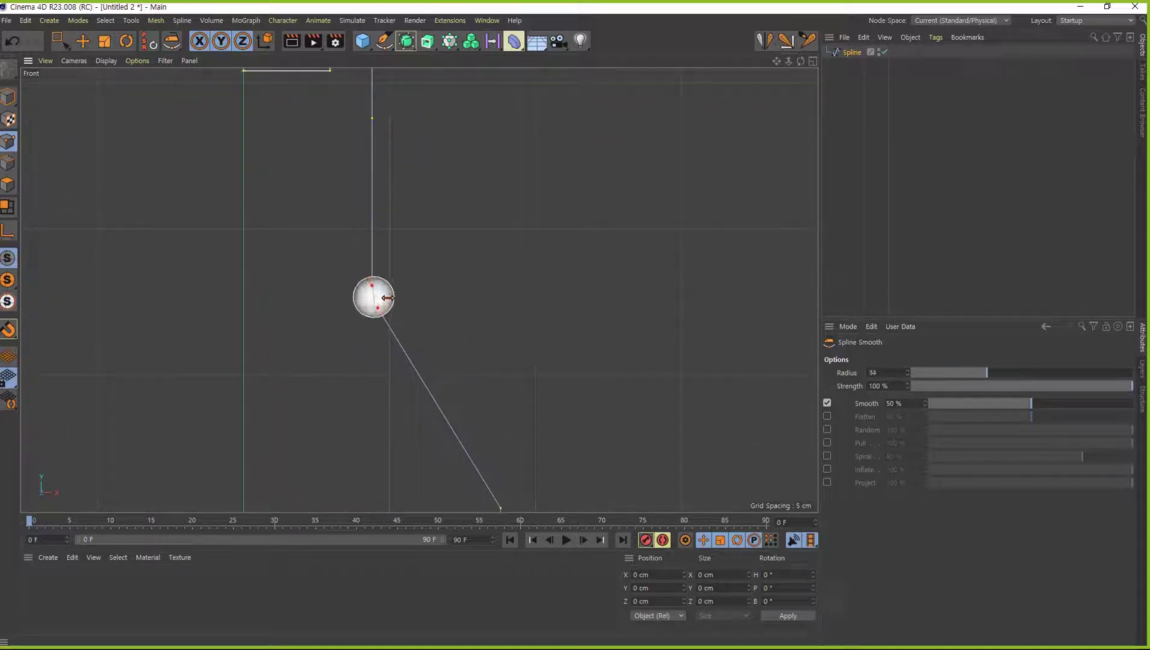
mouse_move(380, 296)
mouse_down()
mouse_move(395, 295)
mouse_move(384, 267)
mouse_move(397, 266)
mouse_move(405, 323)
mouse_move(395, 325)
mouse_move(378, 285)
mouse_move(382, 306)
mouse_move(375, 233)
mouse_move(379, 289)
mouse_move(406, 353)
mouse_up()
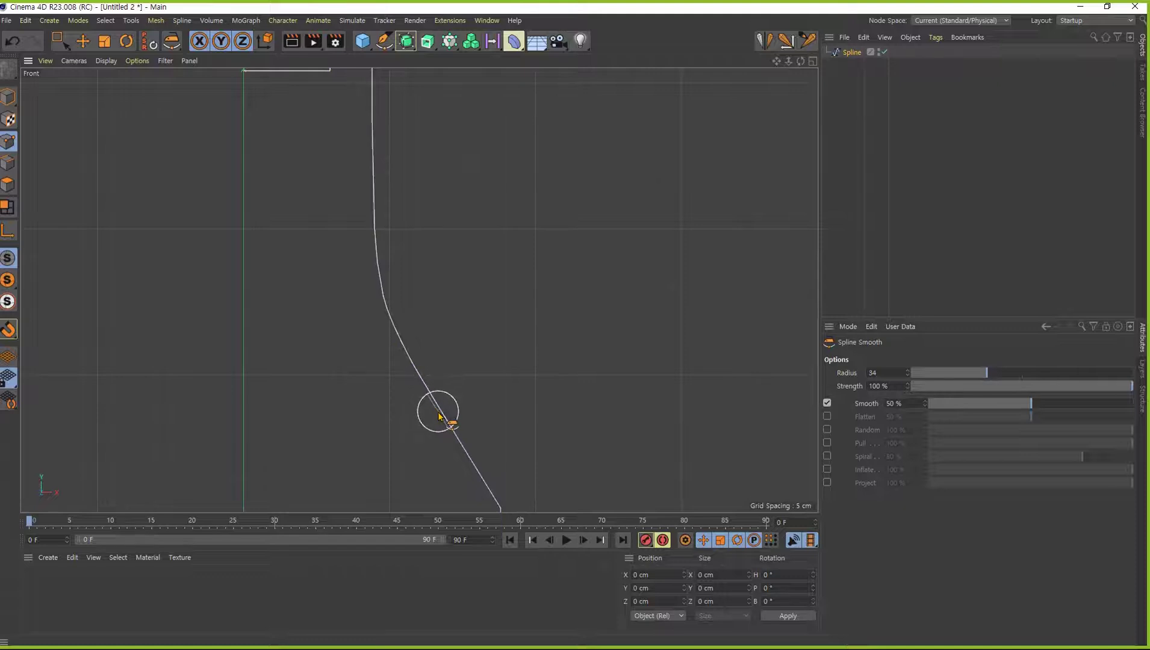
alt+middle_drag(590, 466, 463, 215)
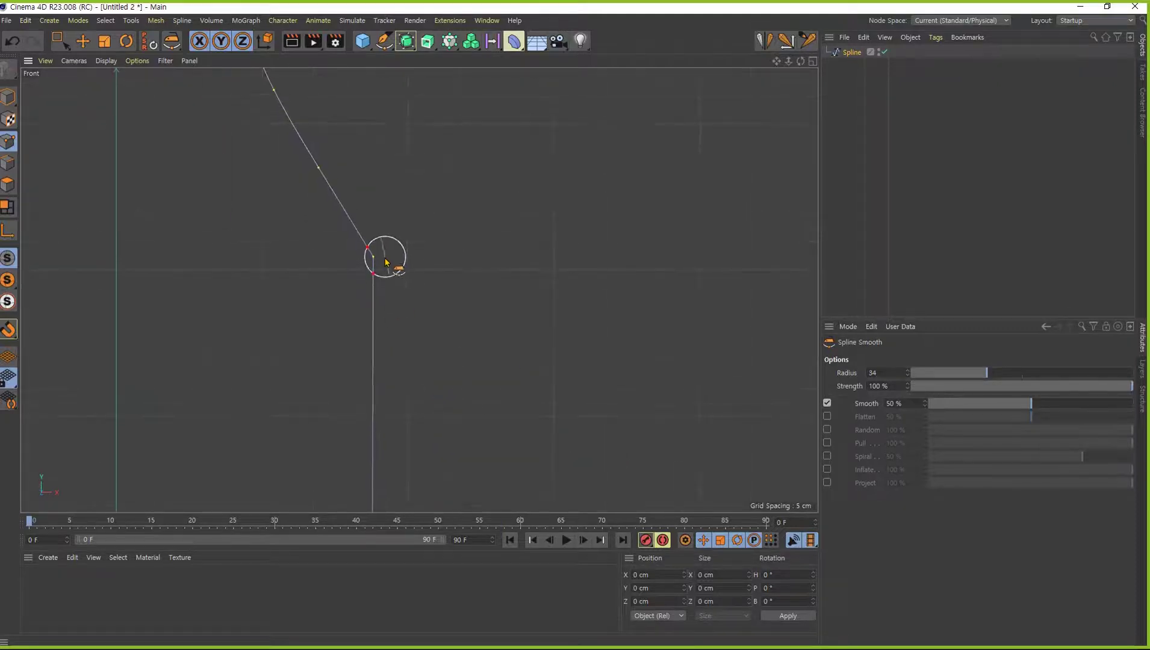
mouse_move(380, 263)
mouse_down()
mouse_move(404, 256)
mouse_move(380, 244)
mouse_move(390, 238)
mouse_move(406, 266)
mouse_up()
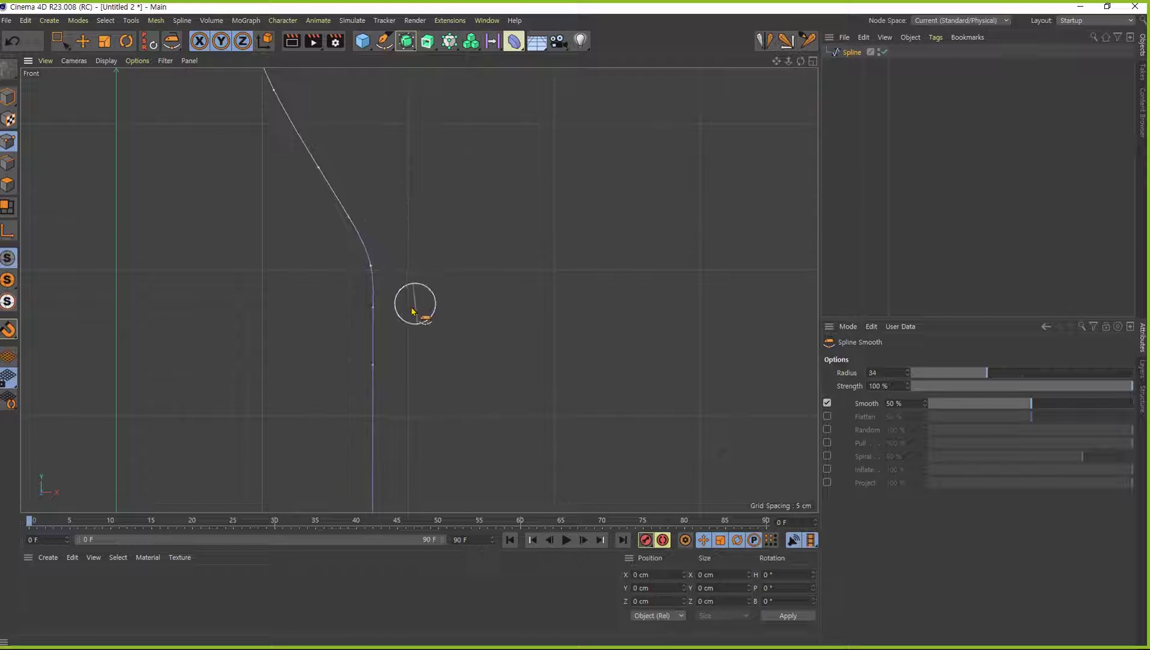
Step: Round the outer bottom corner of the bottle profile with Spline Smooth at radius 34
alt+middle_drag(425, 411, 461, 345)
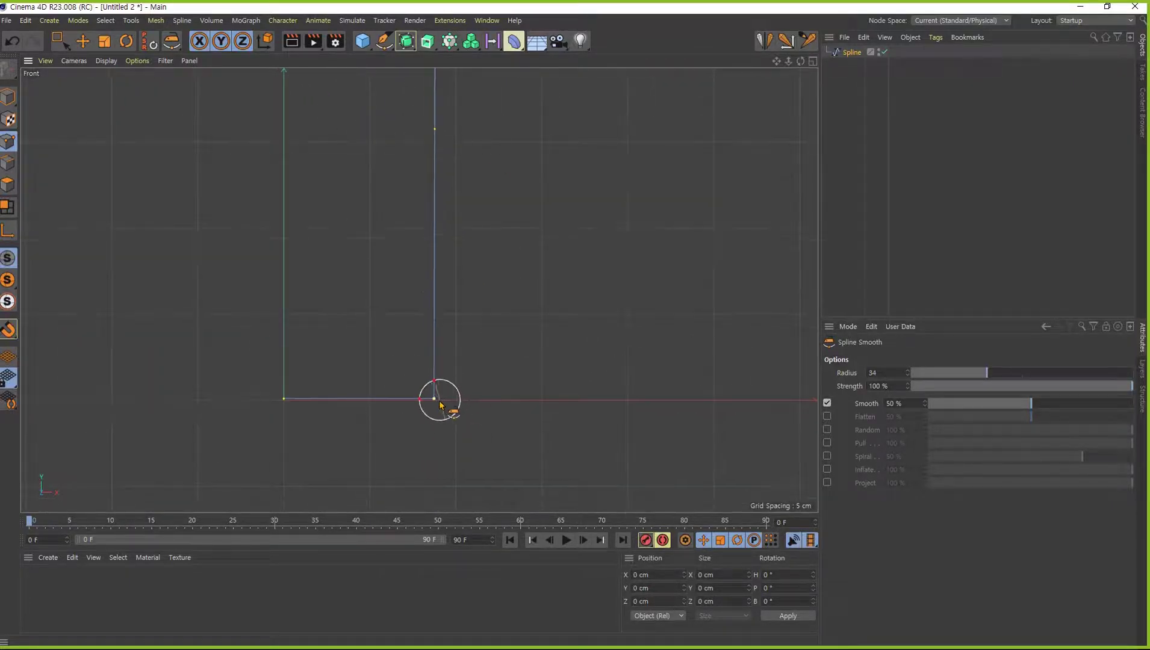
mouse_move(439, 401)
mouse_down()
mouse_move(462, 424)
mouse_move(454, 388)
mouse_move(485, 407)
mouse_move(457, 375)
mouse_move(441, 442)
mouse_move(422, 412)
mouse_up()
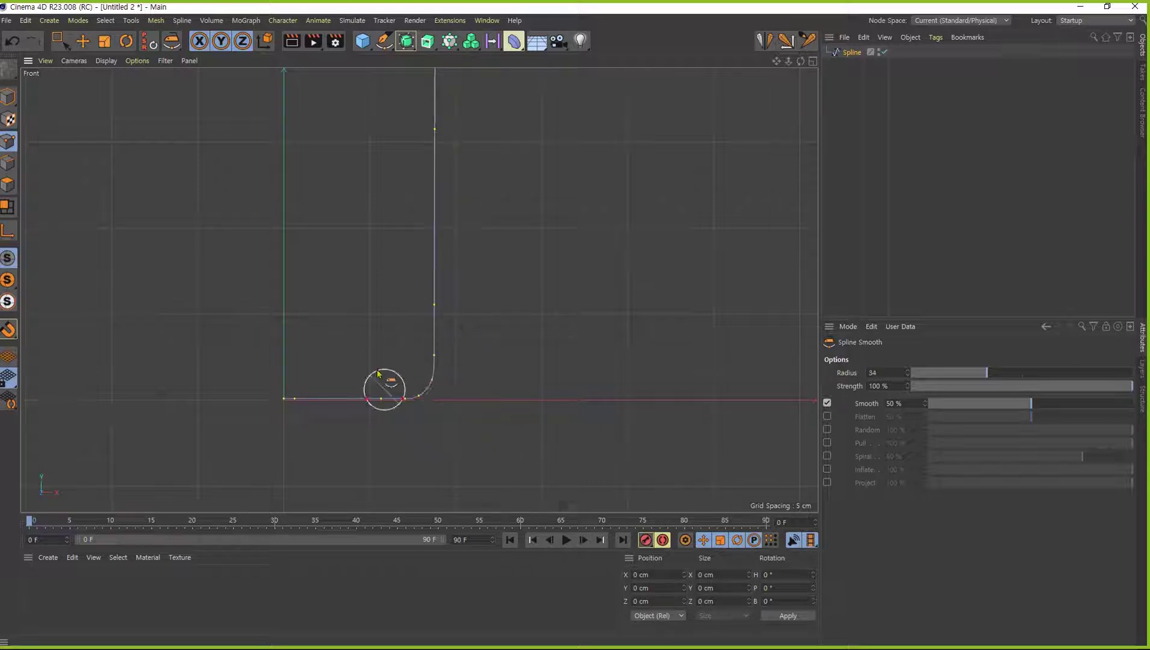
alt+middle_drag(462, 260, 520, 413)
alt+right_drag(496, 326, 466, 327)
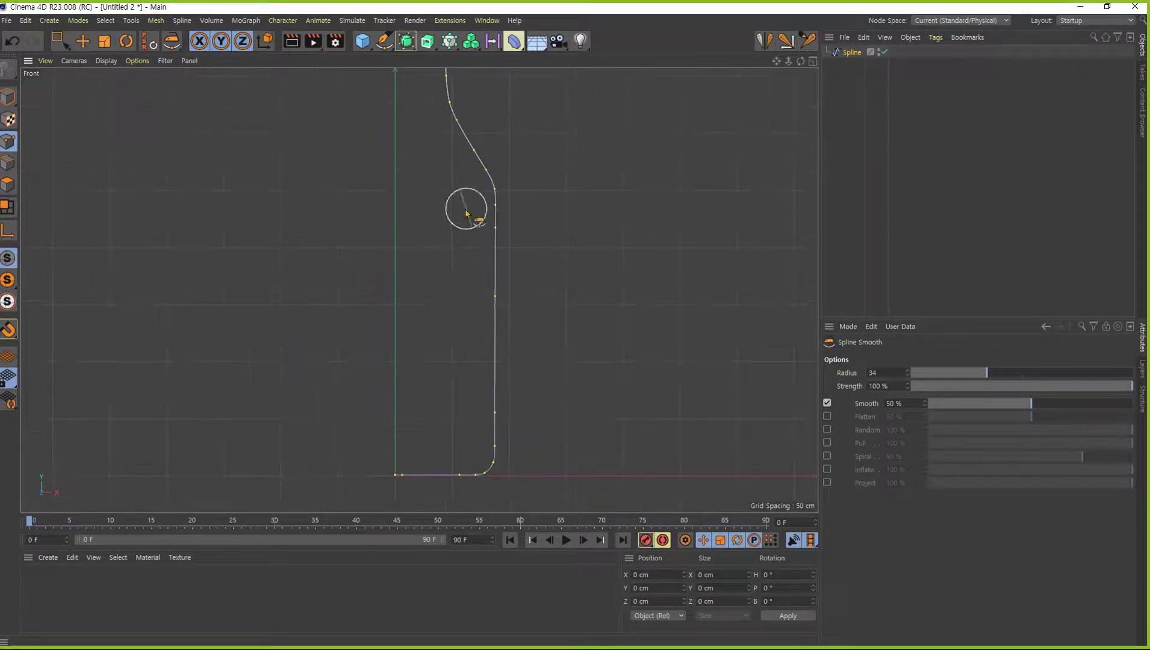
alt+middle_drag(466, 212, 437, 367)
alt+middle_drag(506, 406, 473, 199)
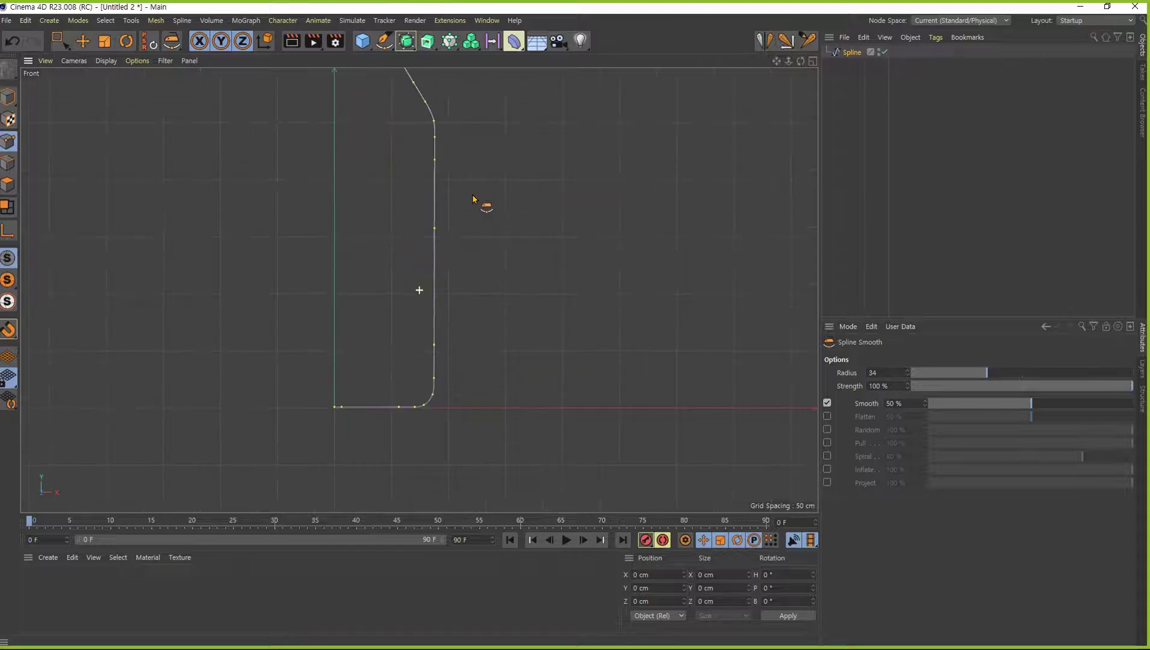
Step: Switch to the Move tool and rename the bottle profile spline as bin
key(e)
alt+middle_drag(492, 280, 516, 344)
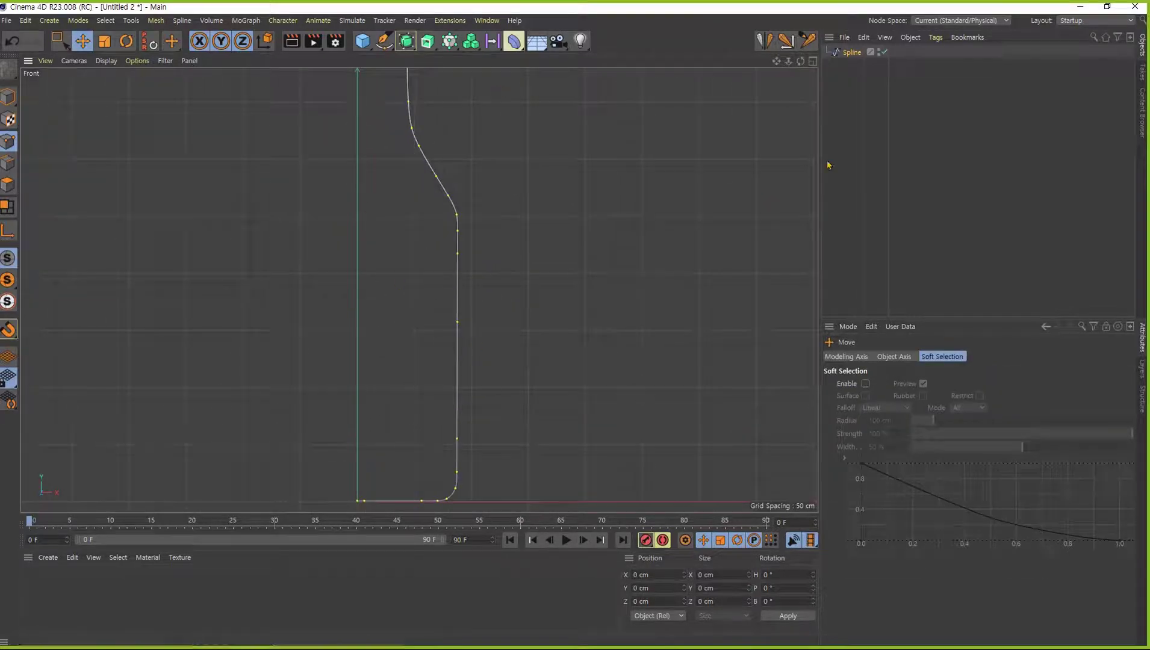
click(847, 85)
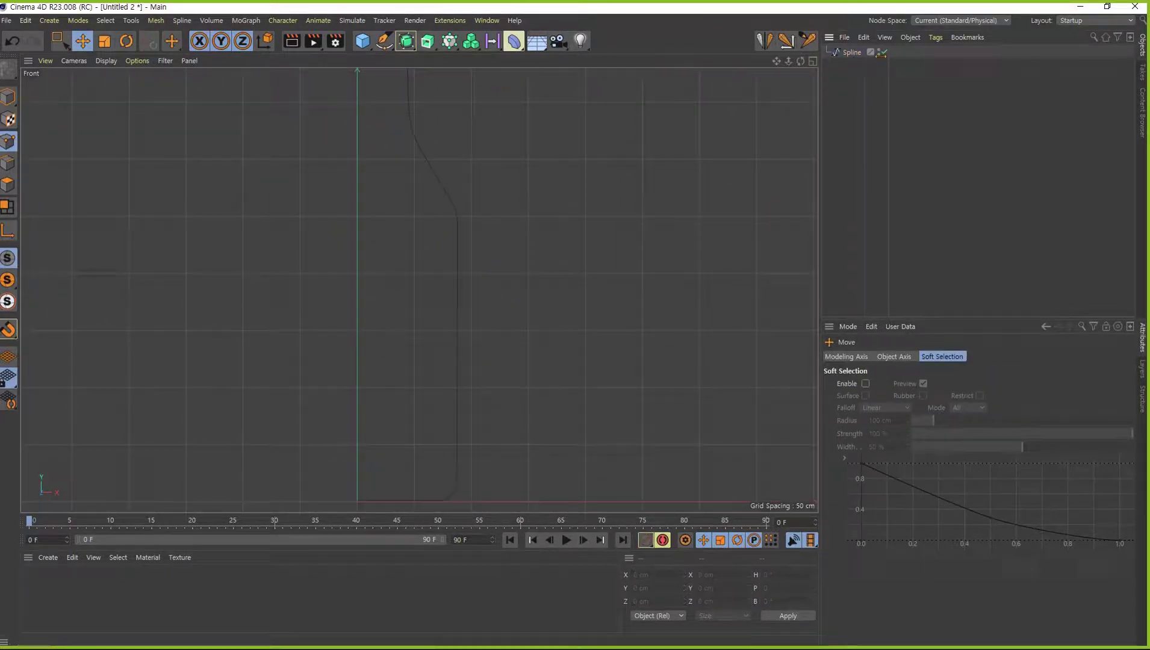
click(864, 53)
double_click(852, 53)
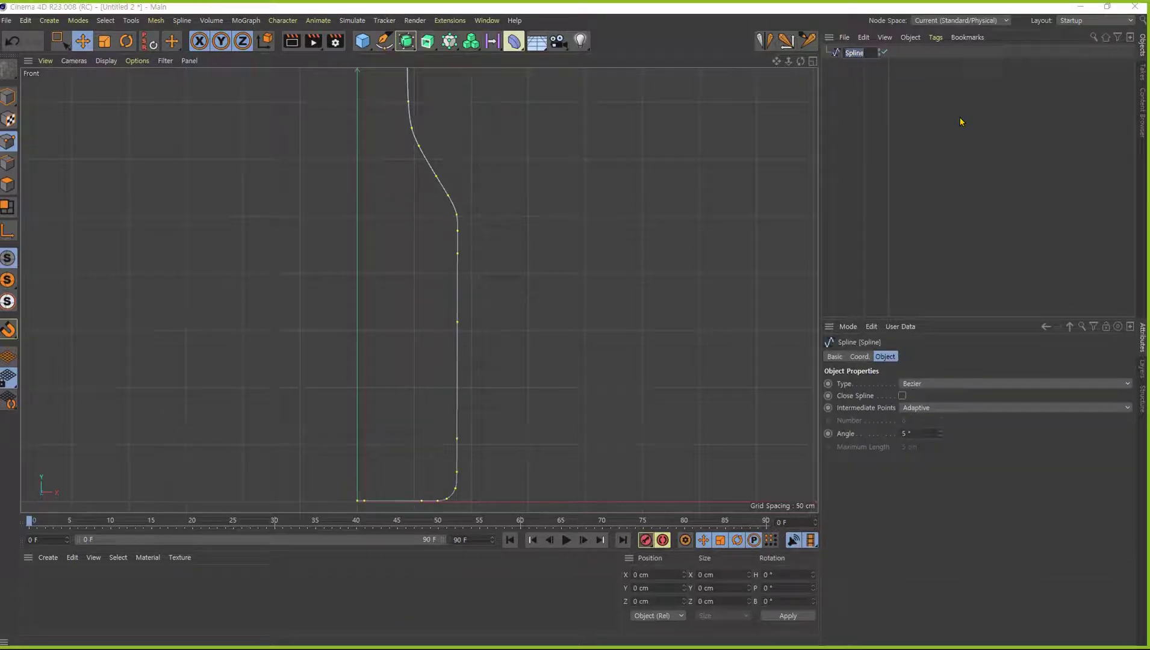
text(bin)
key(Return)
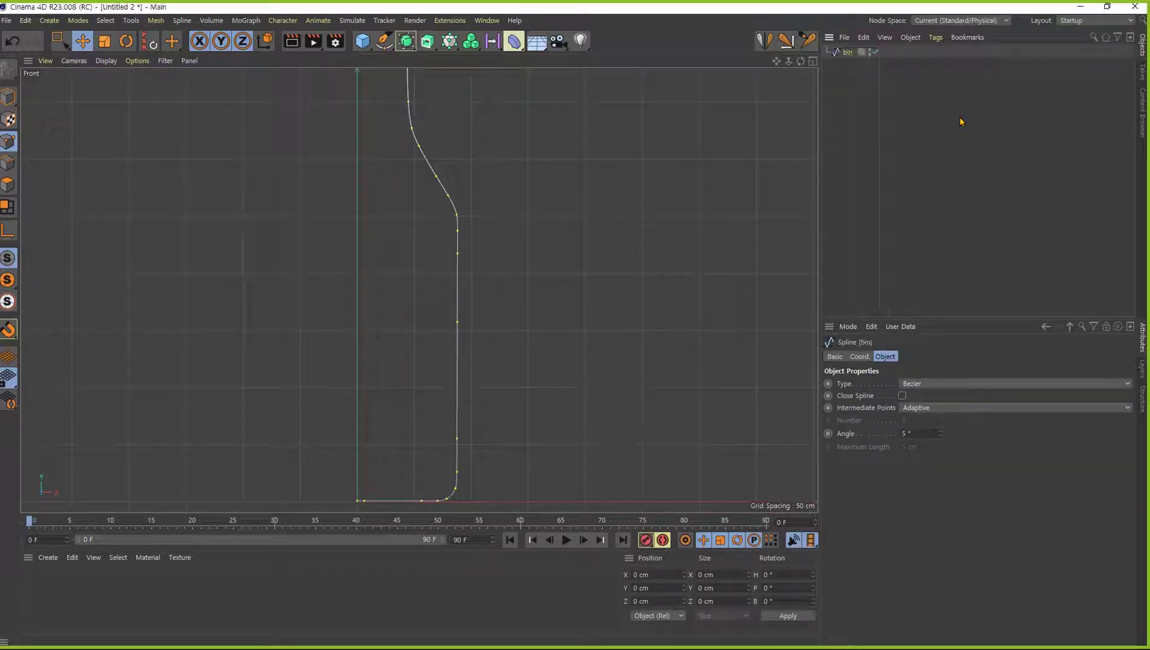
Step: Deselect bin and start a new Bezier spline at the axis near Y 195 cm, running outward to about X 95 cm with a small raised step
alt+middle_drag(387, 181, 420, 290)
mouse_move(498, 284)
alt+right_down()
mouse_move(465, 284)
mouse_move(481, 290)
alt+right_up()
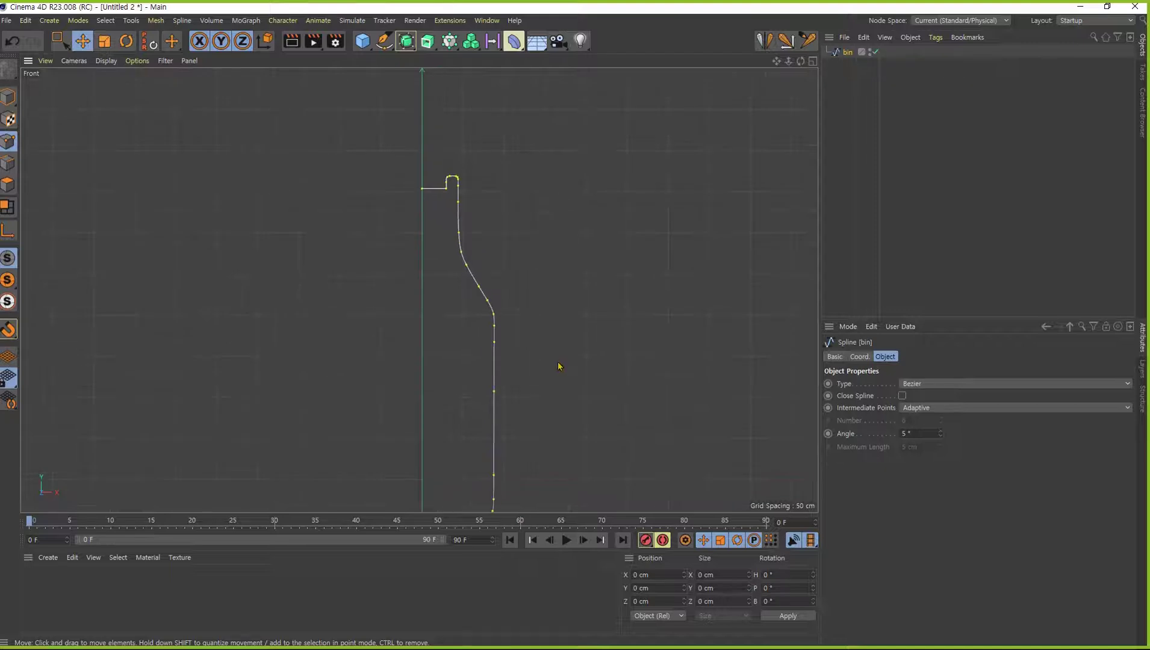
alt+middle_drag(558, 366, 538, 308)
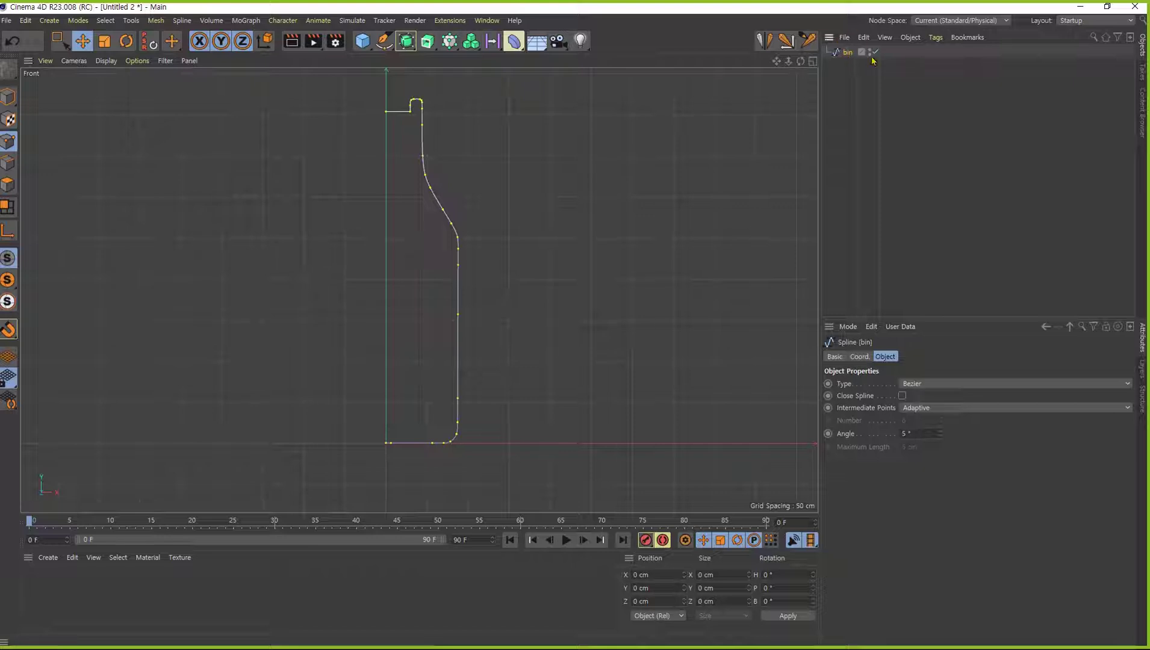
click(841, 87)
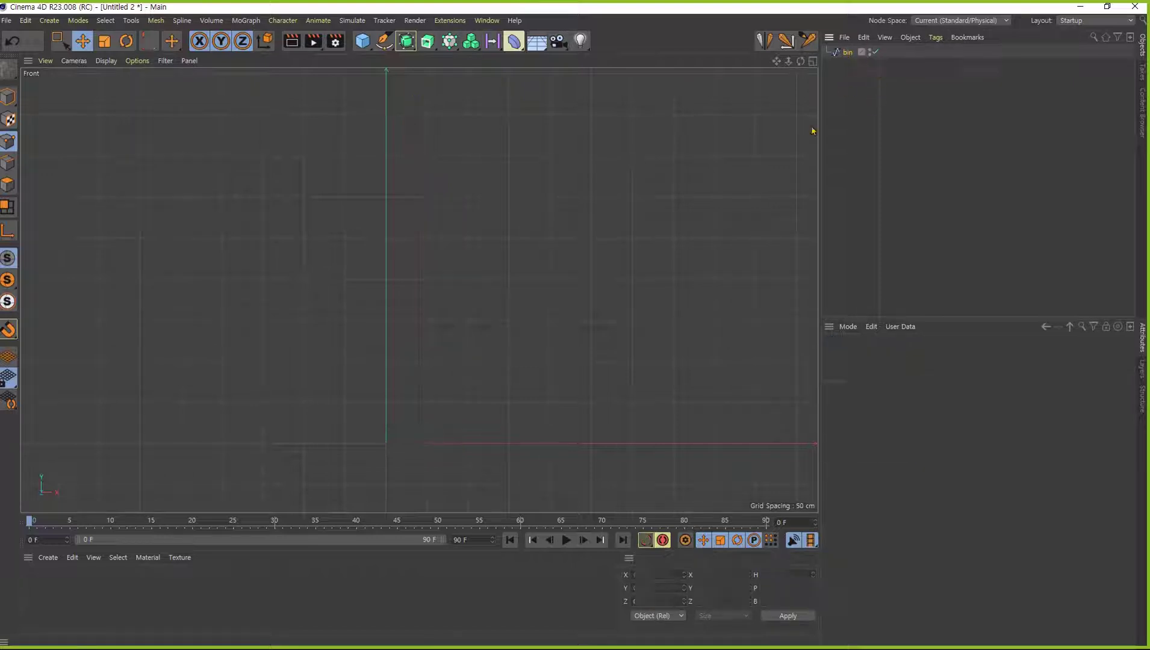
click(383, 41)
scroll(469, 340, up, 5)
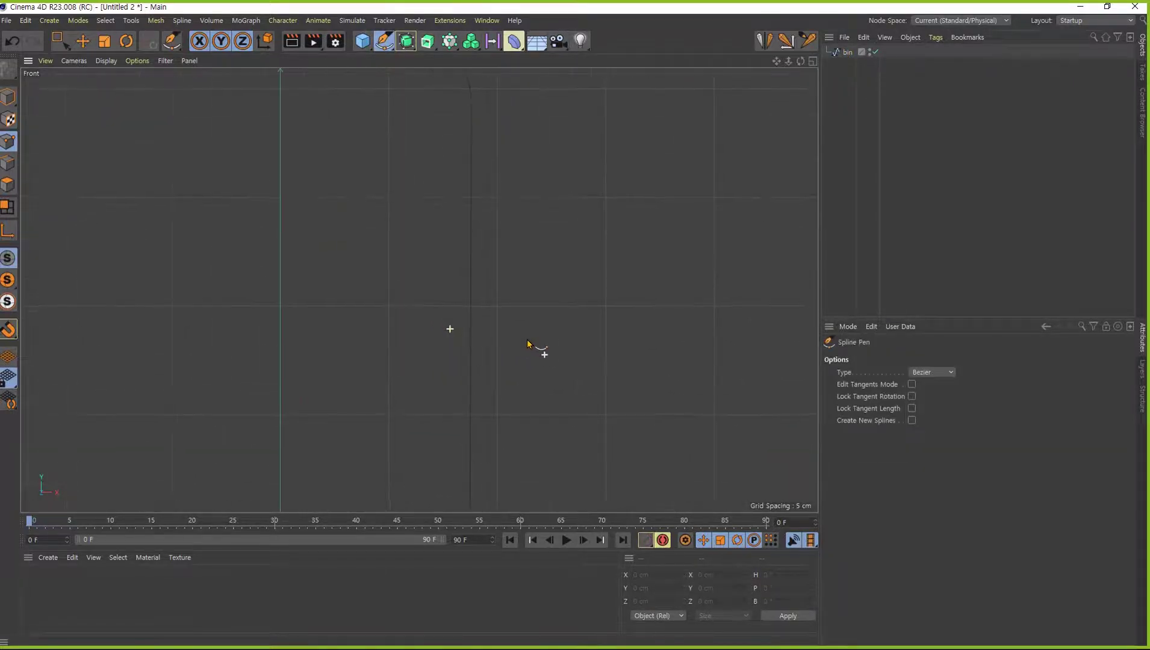
alt+middle_drag(489, 298, 510, 180)
alt+middle_drag(510, 256, 506, 293)
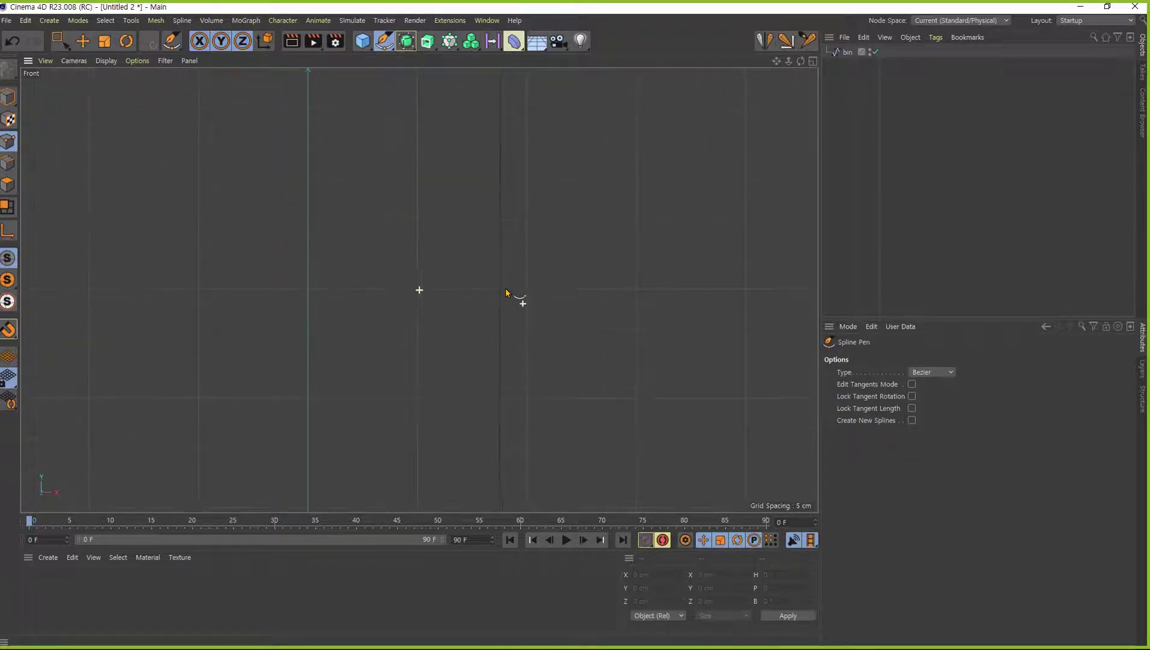
click(309, 190)
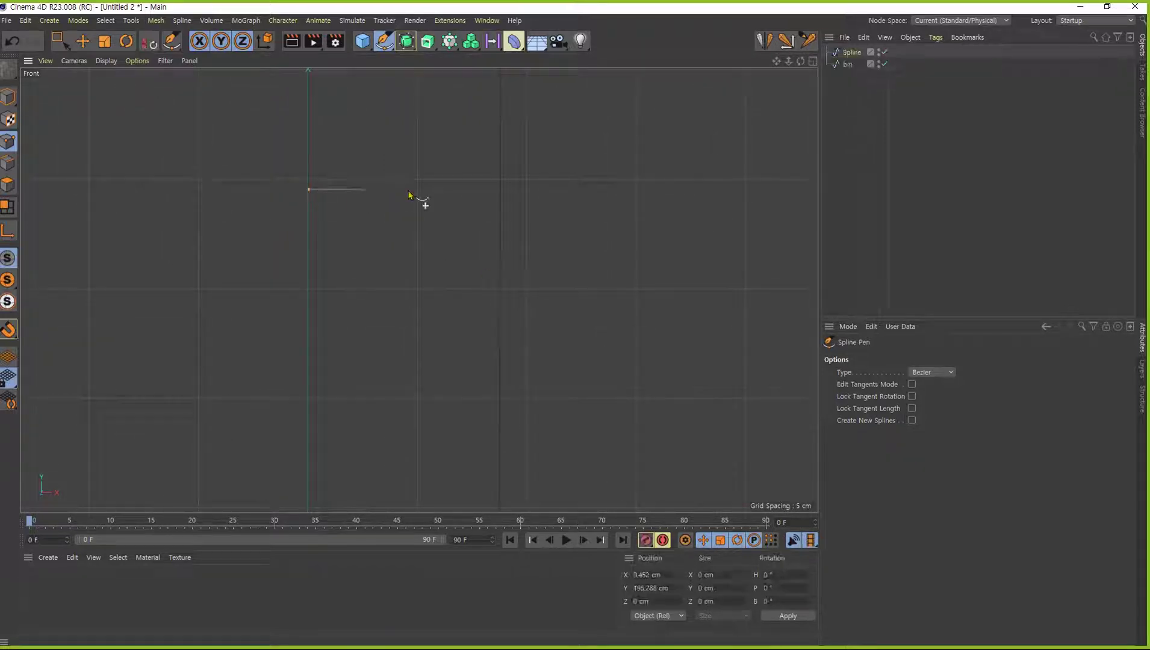
click(515, 191)
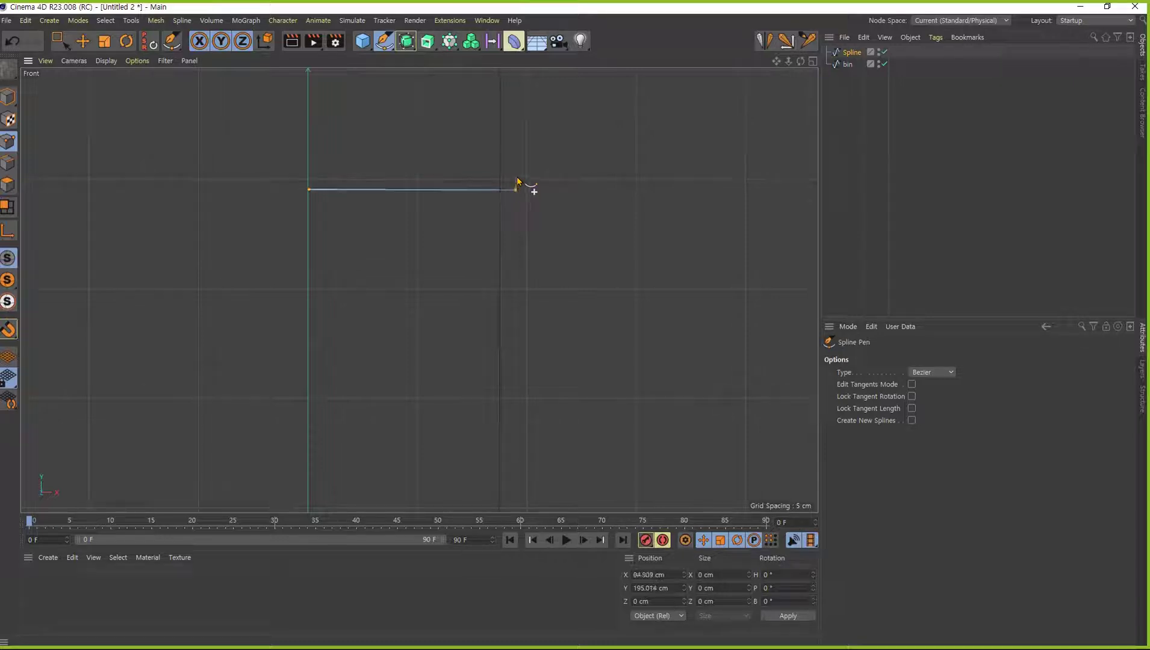
click(515, 179)
click(528, 179)
Step: Extend the new spline down to about X 100 cm, Y -0.5 cm, and back near the axis at about Y -8.5 cm
alt+middle_drag(535, 430, 539, 232)
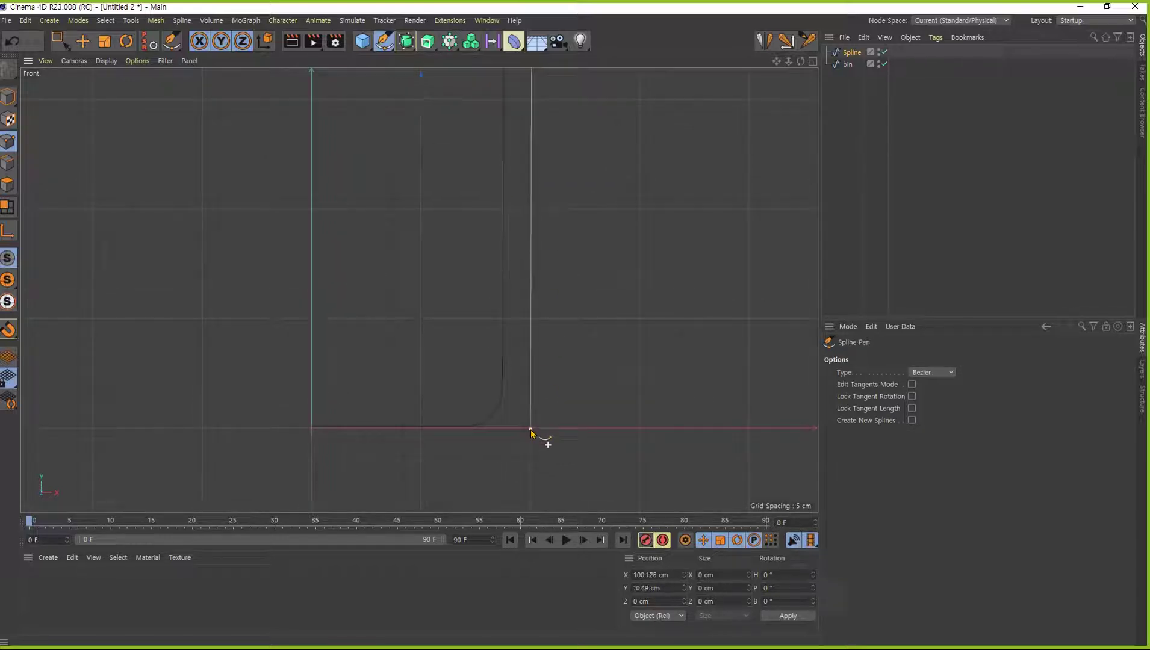
click(530, 430)
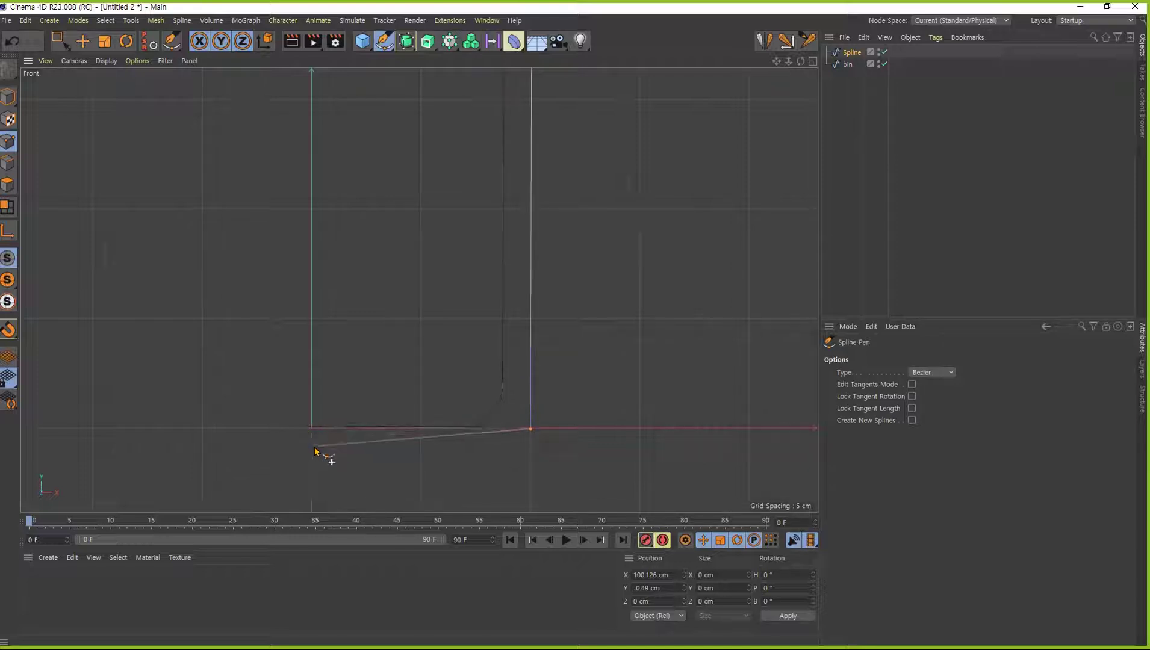
click(314, 447)
key(e)
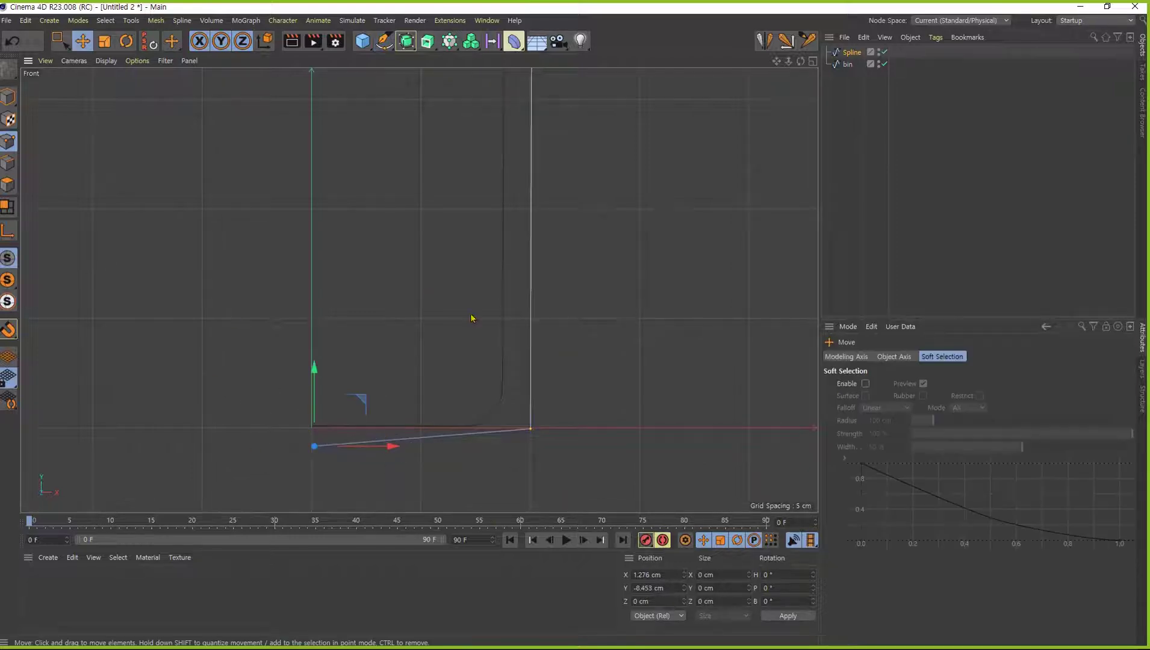
Step: Move the new spline's lower end point up and closer to the axis, to about X 0.8 cm, Y -4.3 cm
mouse_move(499, 287)
alt+middle_down()
mouse_move(506, 175)
mouse_move(492, 146)
alt+middle_up()
click(329, 351)
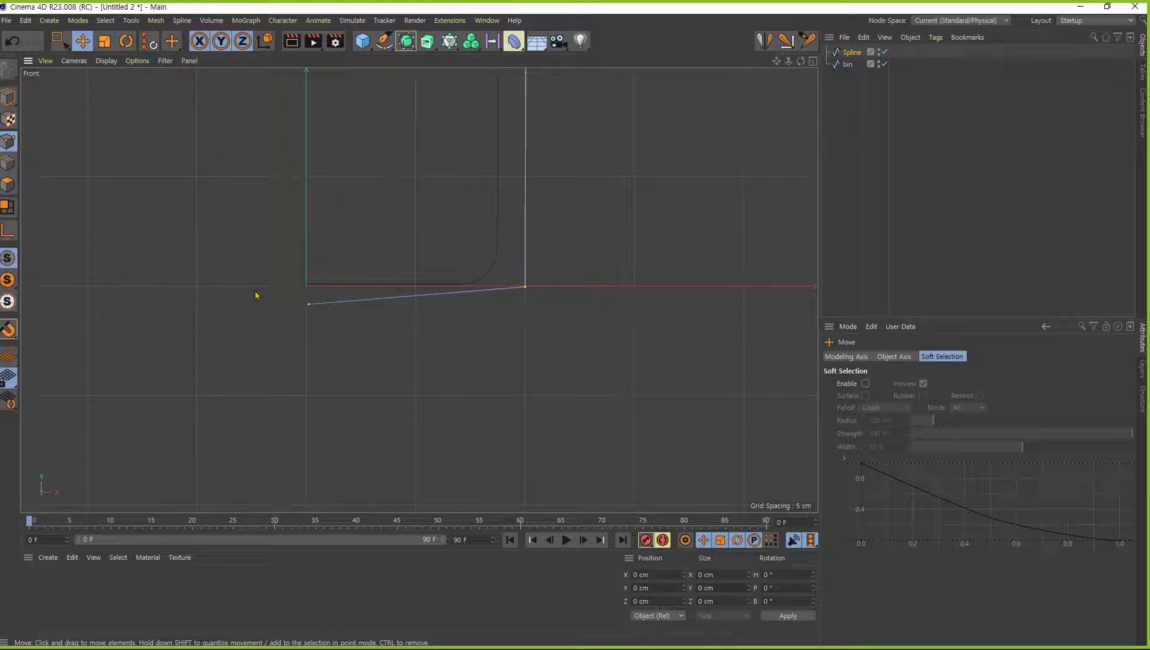
alt+right_drag(311, 298, 435, 307)
click(303, 342)
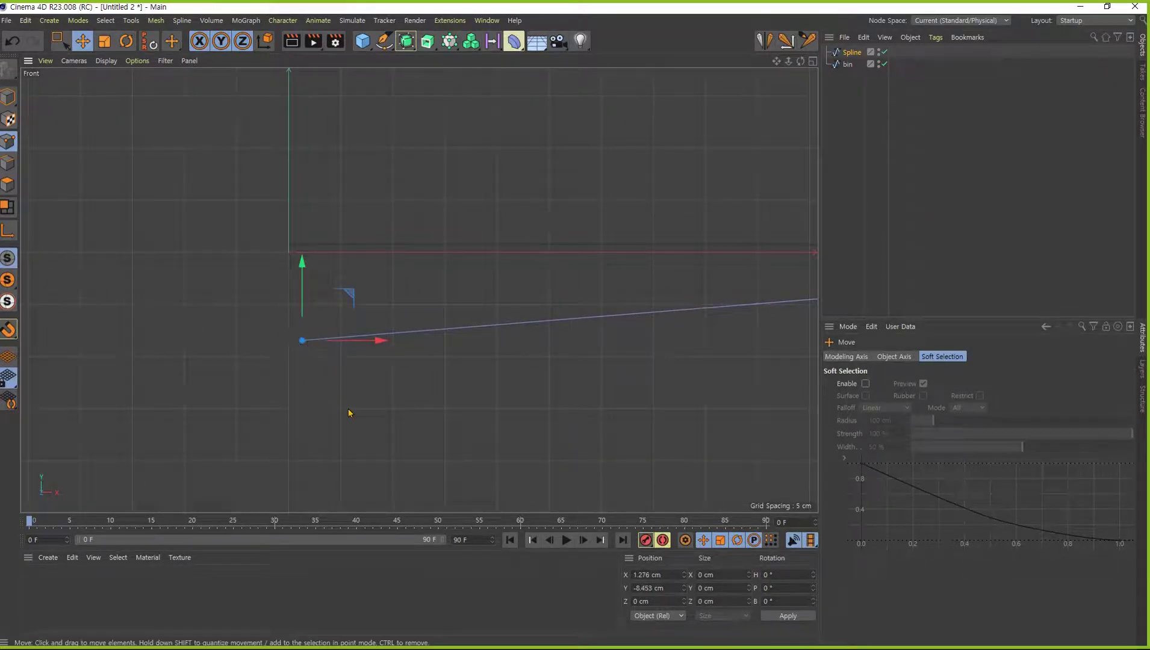
drag(349, 411, 344, 371)
click(306, 239)
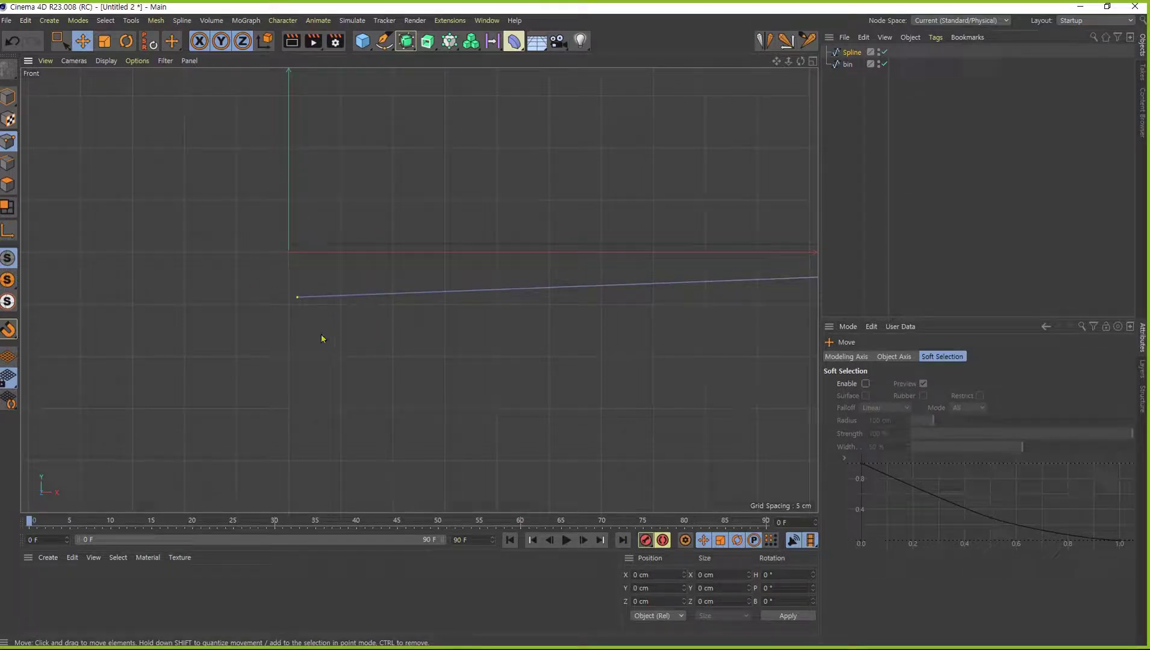
alt+middle_drag(562, 339, 301, 401)
scroll(265, 395, down, 3)
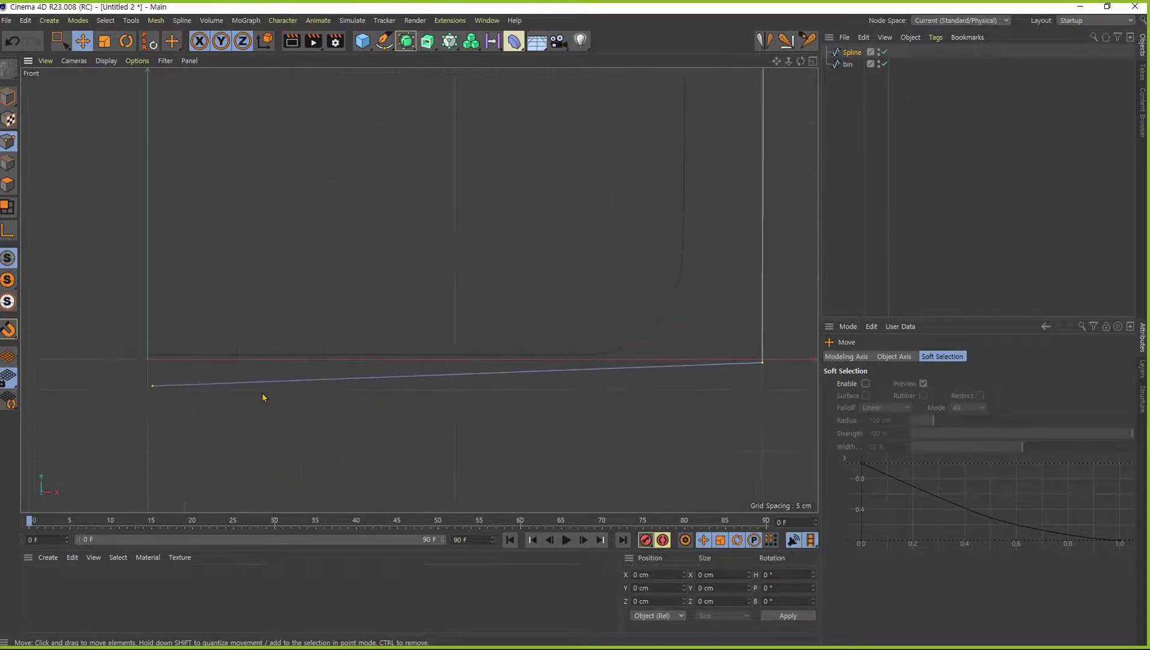
Step: Copy the Y position value of the bin spline's bottom end point on the vertical axis
click(841, 65)
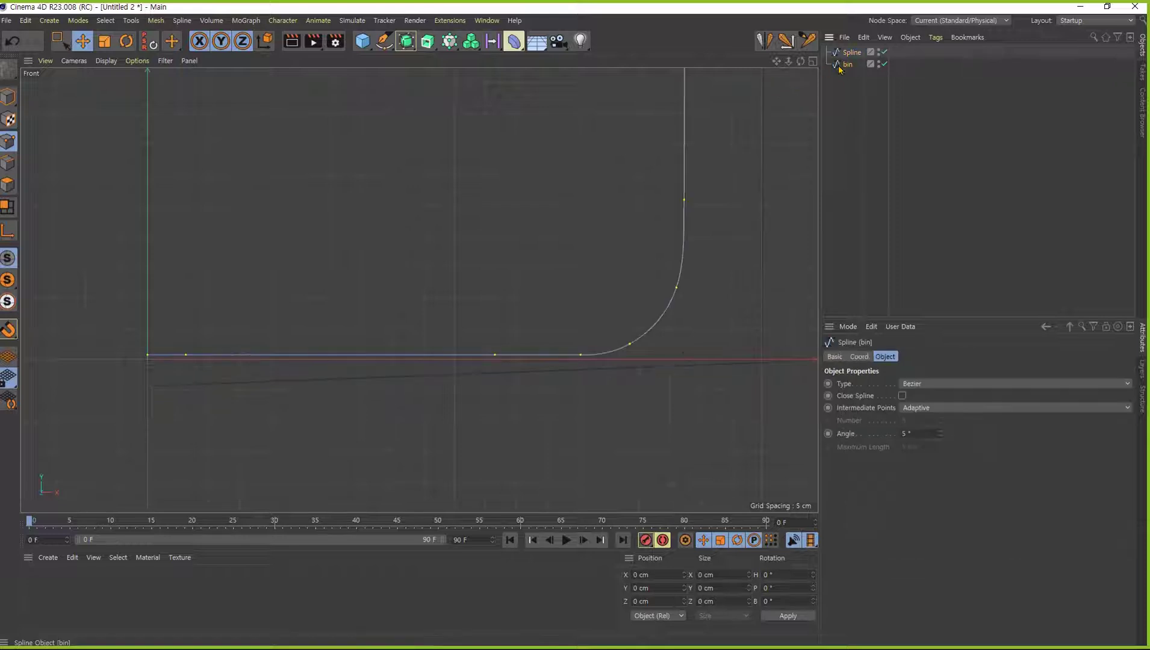
click(147, 355)
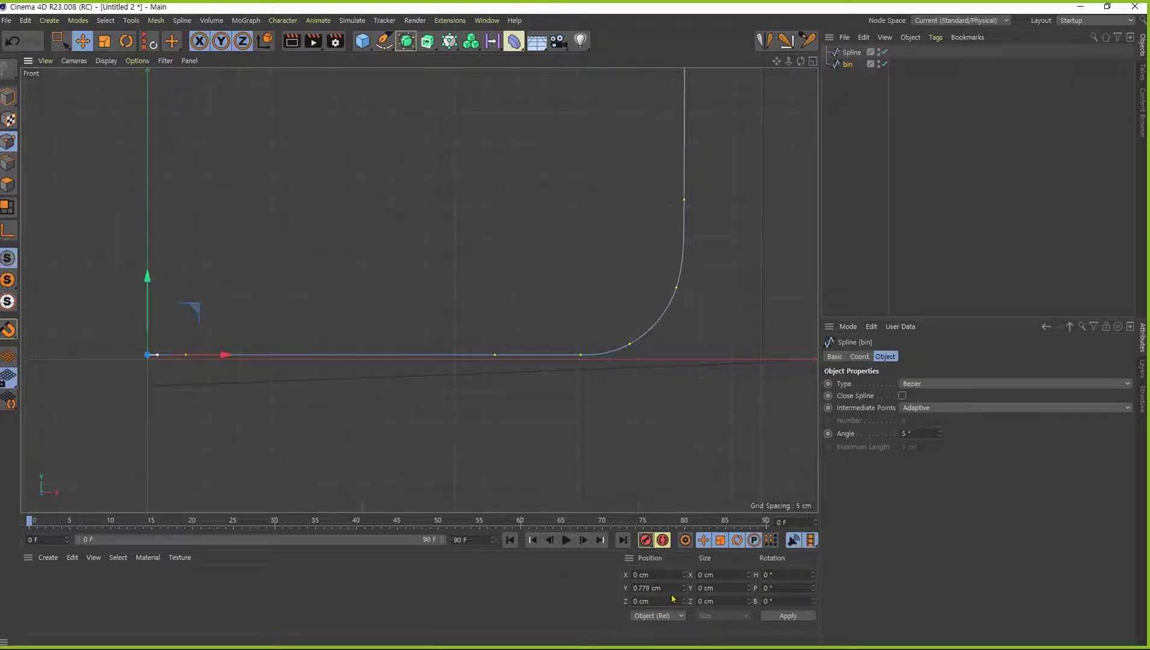
drag(670, 588, 528, 574)
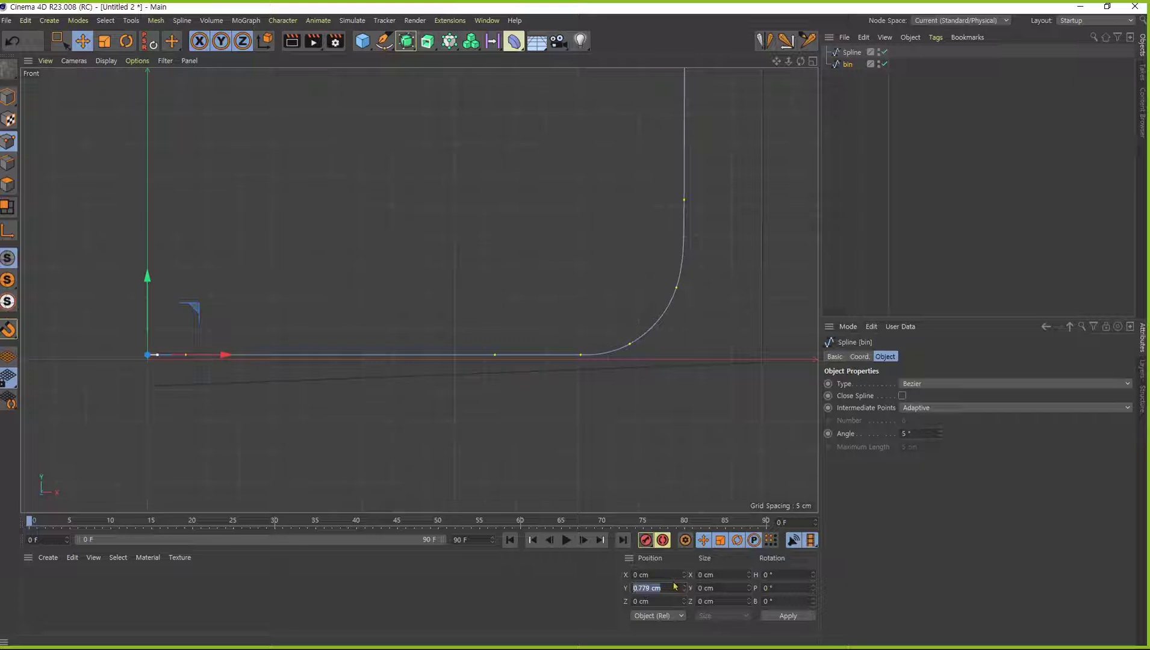
Step: Position the new spline's lower end point at X 0 cm and Y 0.779 cm
click(852, 53)
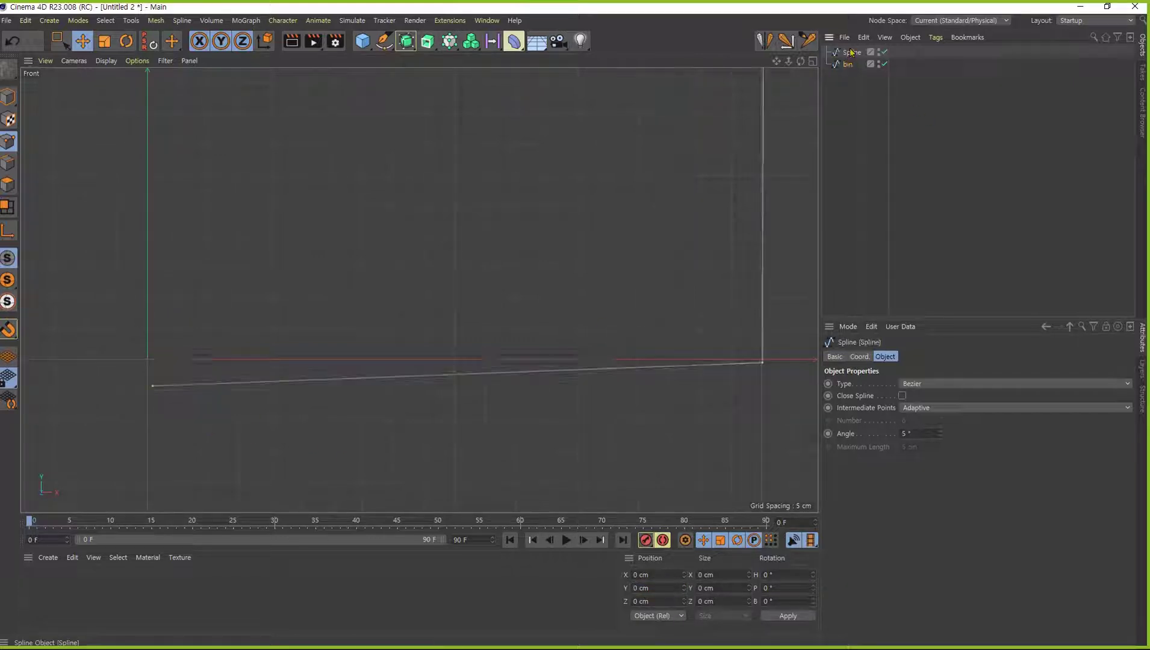
click(153, 386)
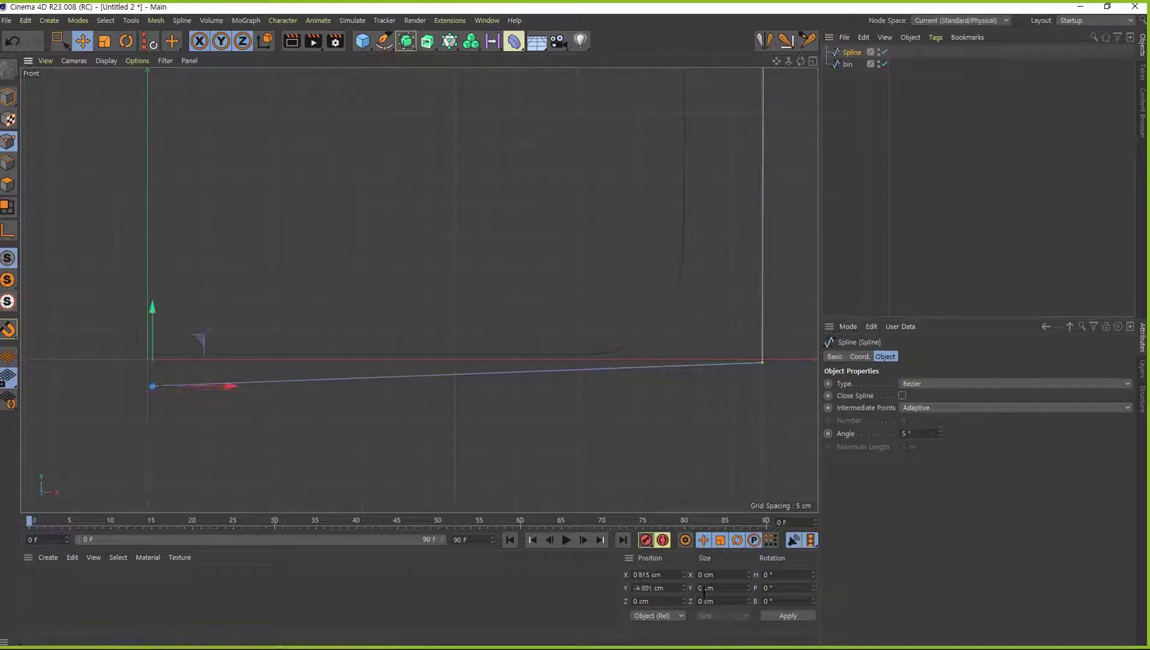
text(0)
key(Return)
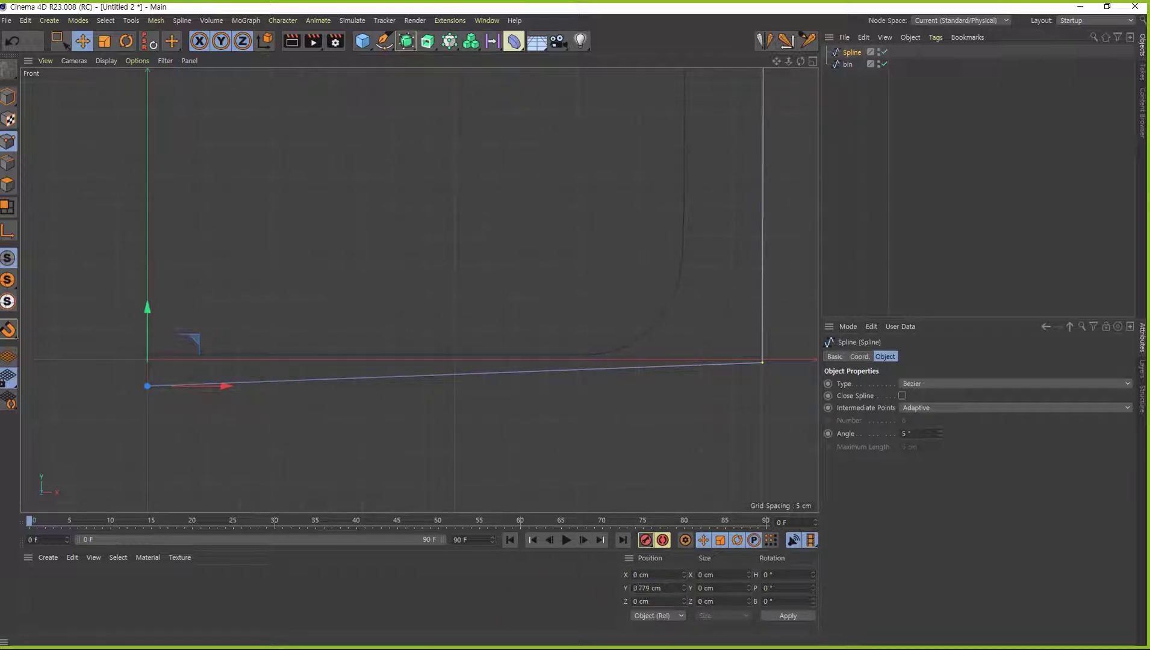
key(Return)
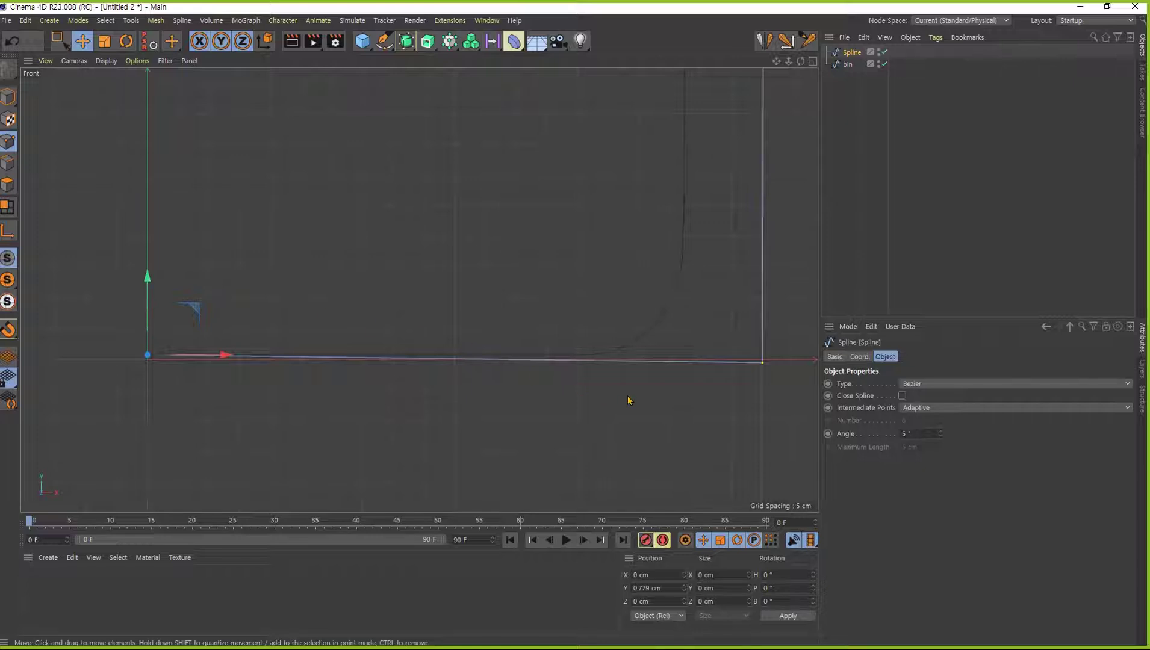
Step: Align the upper and lower points of the new spline's long outer side vertically by setting their X size to 0 cm
alt+middle_drag(616, 409, 532, 439)
click(678, 395)
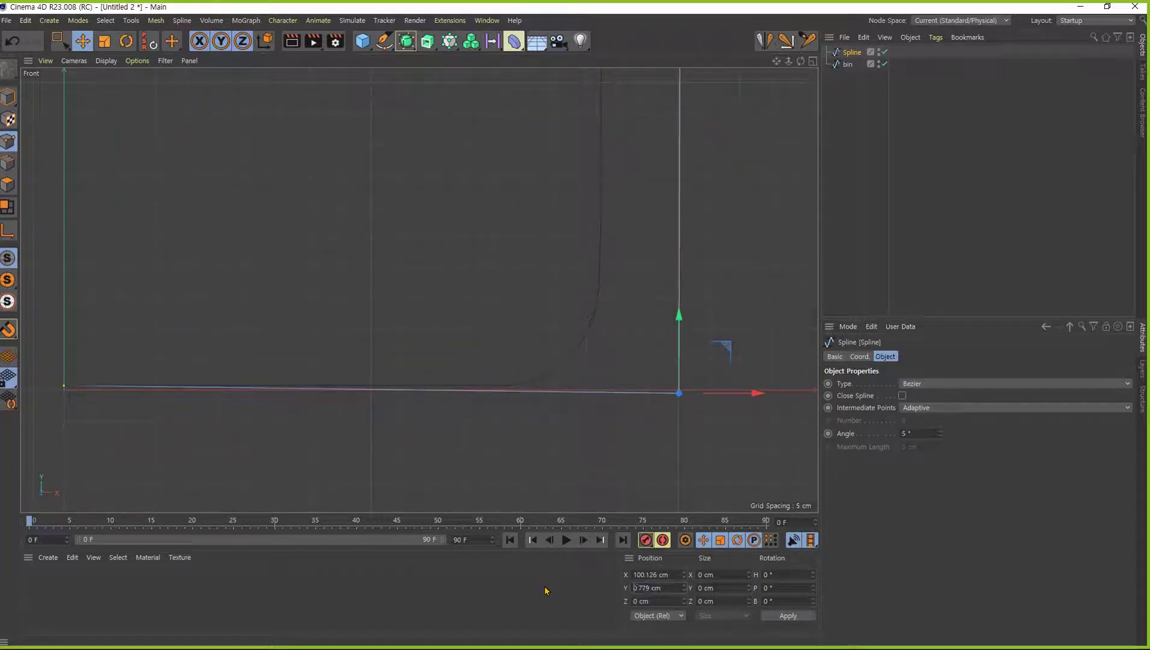
scroll(611, 352, down, 8)
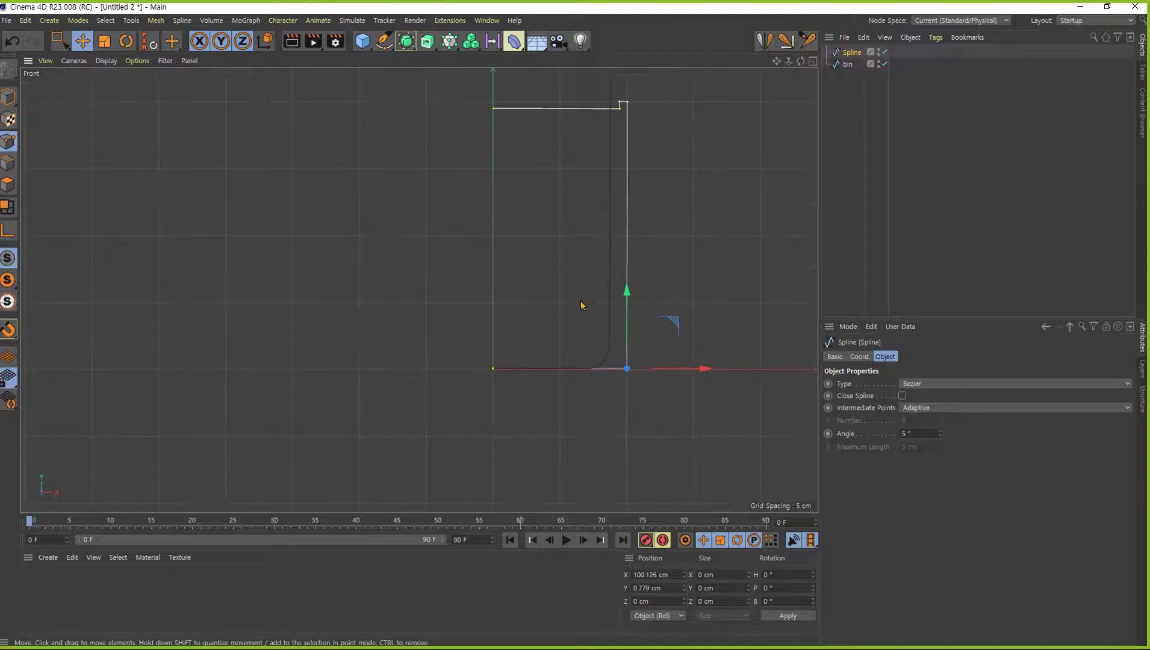
alt+middle_drag(582, 305, 401, 360)
mouse_move(508, 300)
alt+right_down()
mouse_move(492, 313)
mouse_move(506, 310)
alt+right_up()
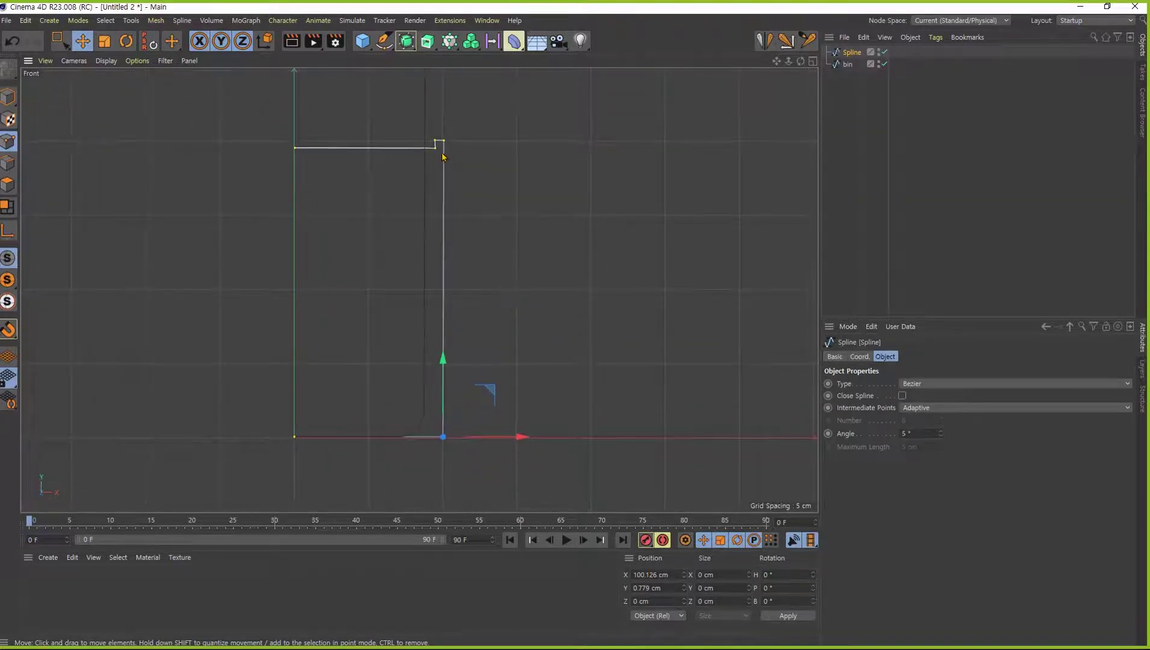
key(0)
drag(518, 239, 443, 476)
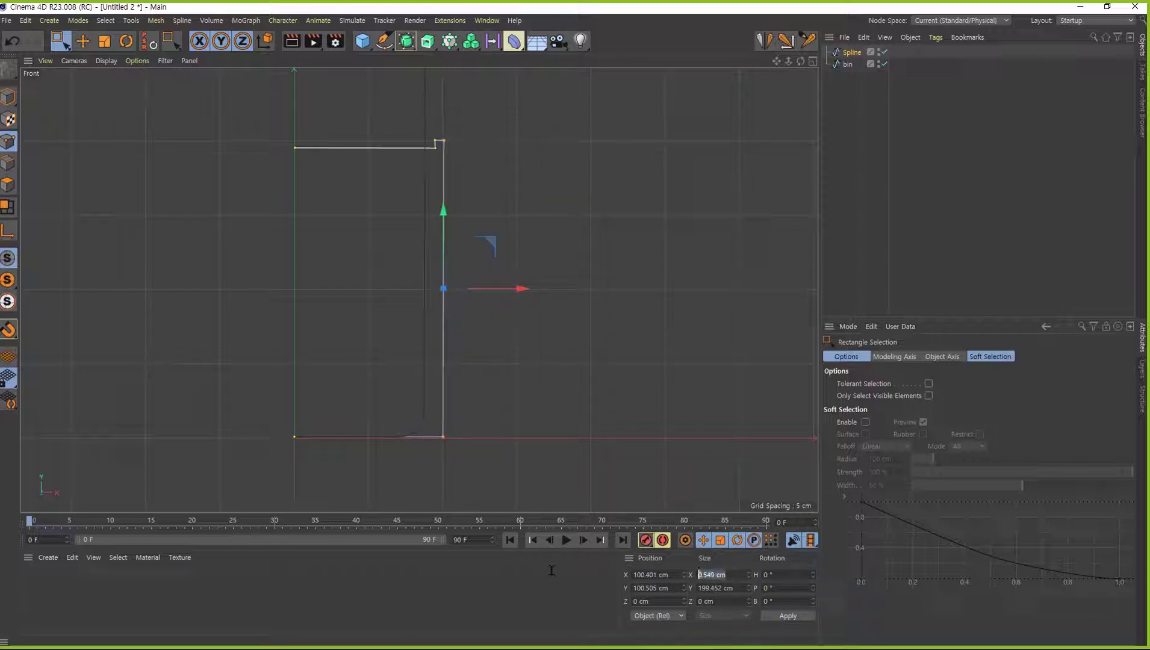
Step: Level the new spline's two raised rim points and the two ends of its inner top edge, using a Y size of 0 cm
drag(489, 117, 403, 146)
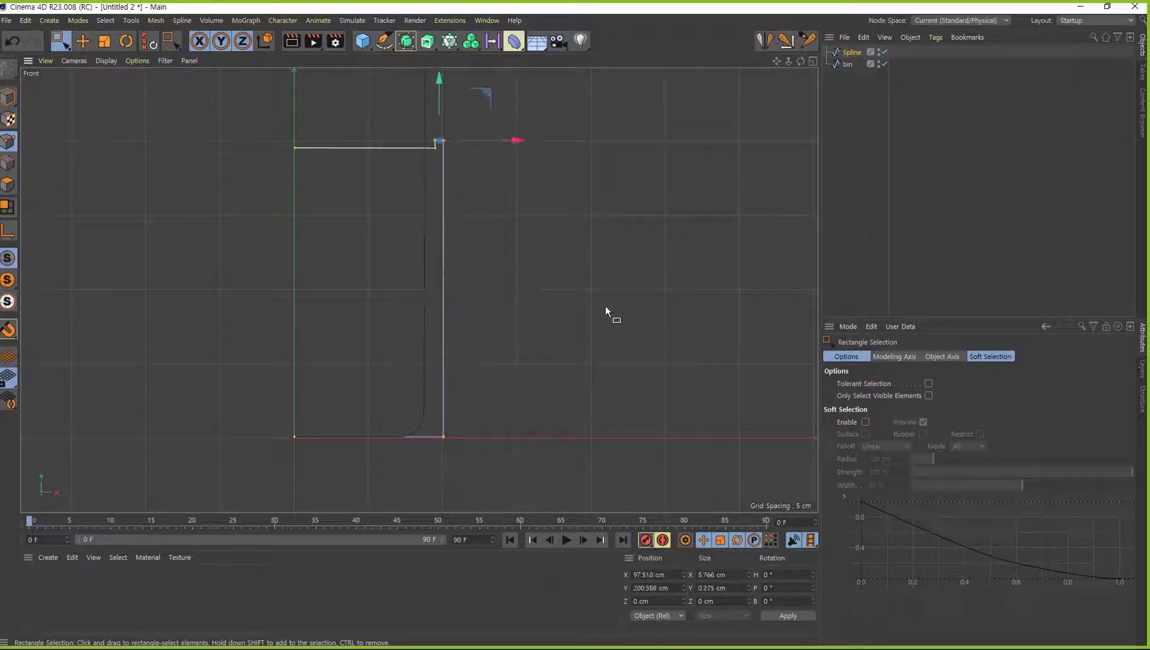
text(0)
key(Return)
drag(422, 120, 268, 139)
text(0)
key(Return)
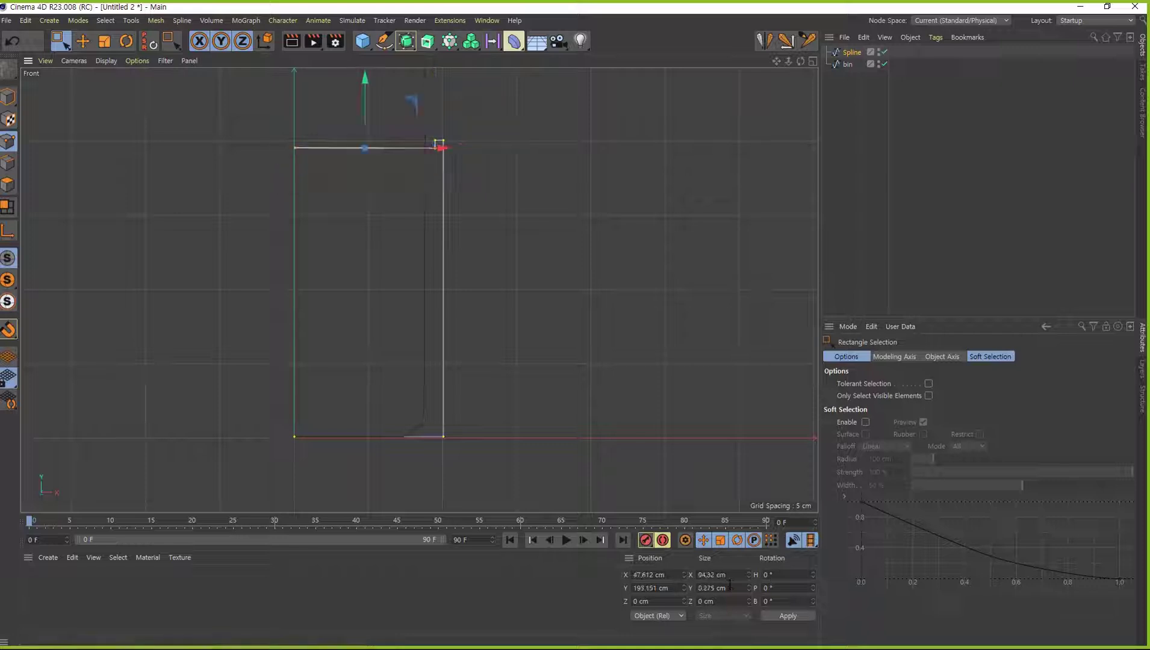
text(0)
key(Return)
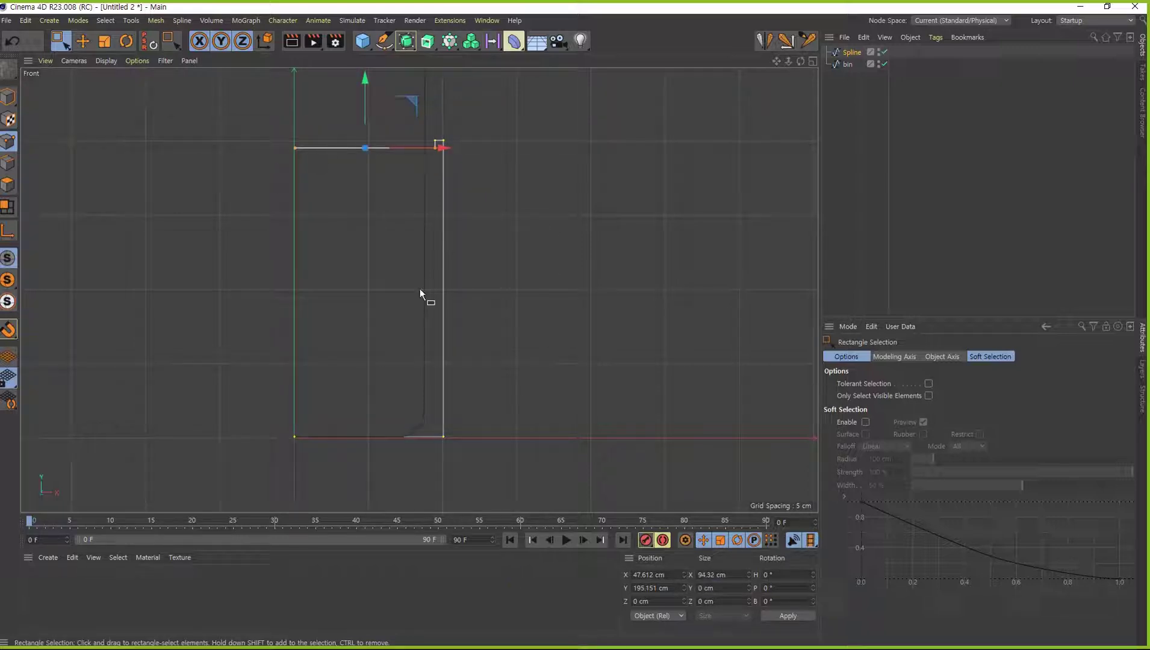
Step: Position the new spline's upper end point on the vertical axis at X 0 cm
key(e)
click(506, 179)
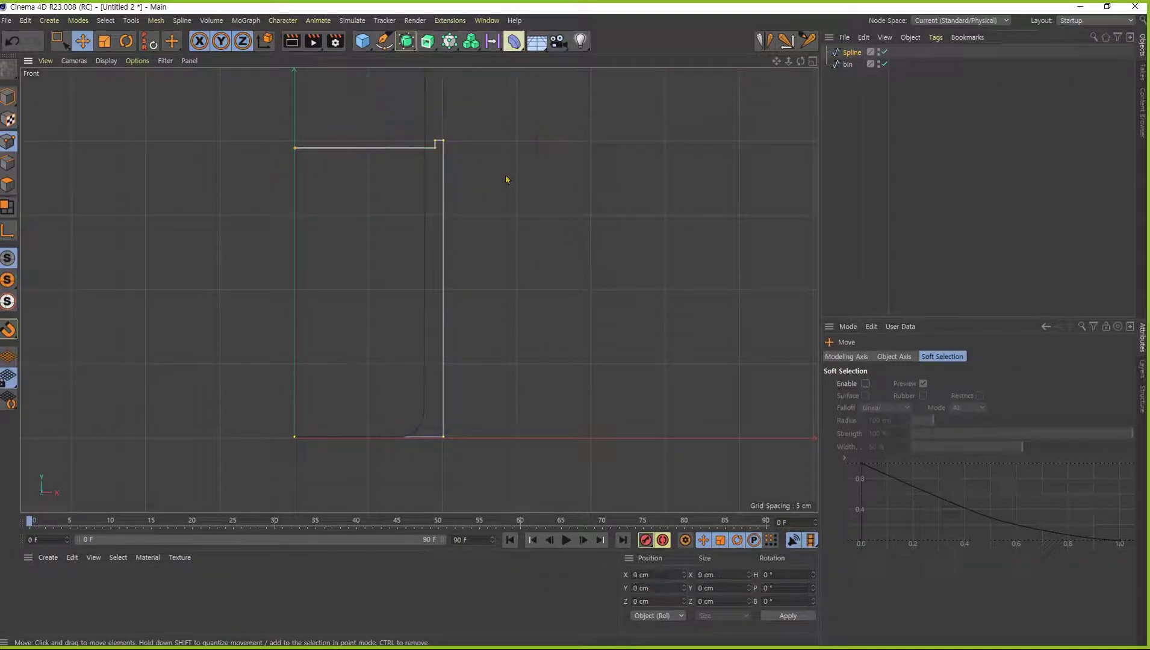
click(295, 149)
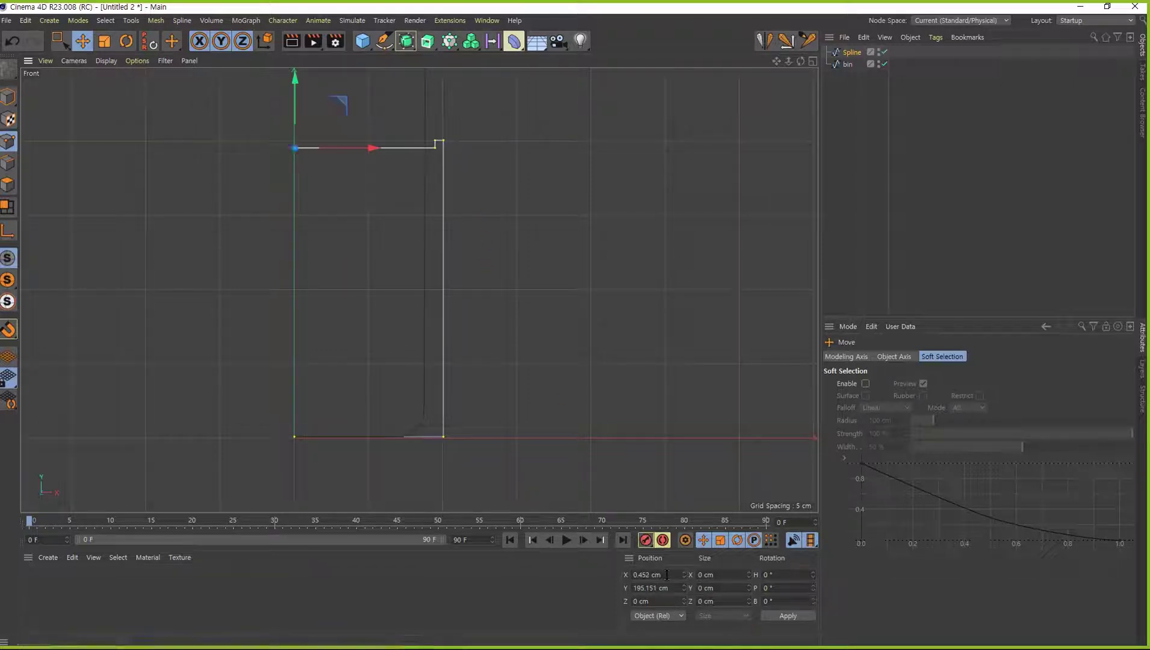
drag(666, 575, 462, 549)
text(0)
key(Return)
Step: Round the new spline's stepped rim with Spline Smooth, using radius 34 and 50% smoothing
alt+middle_drag(406, 194, 352, 311)
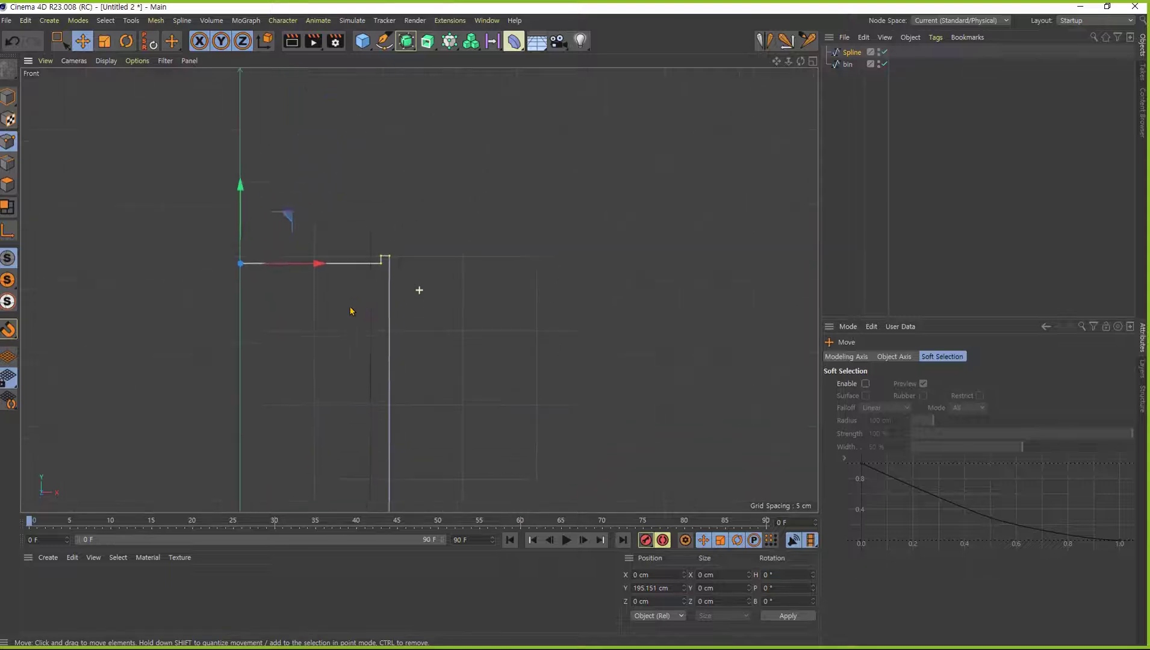
scroll(366, 287, up, 5)
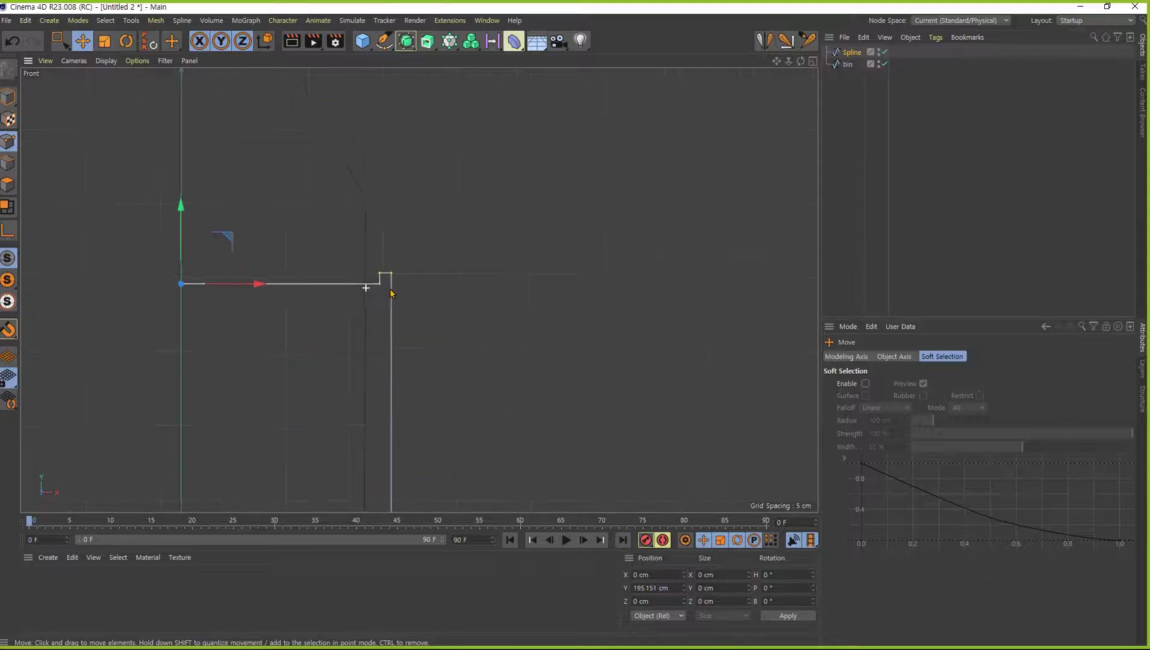
click(384, 42)
click(441, 102)
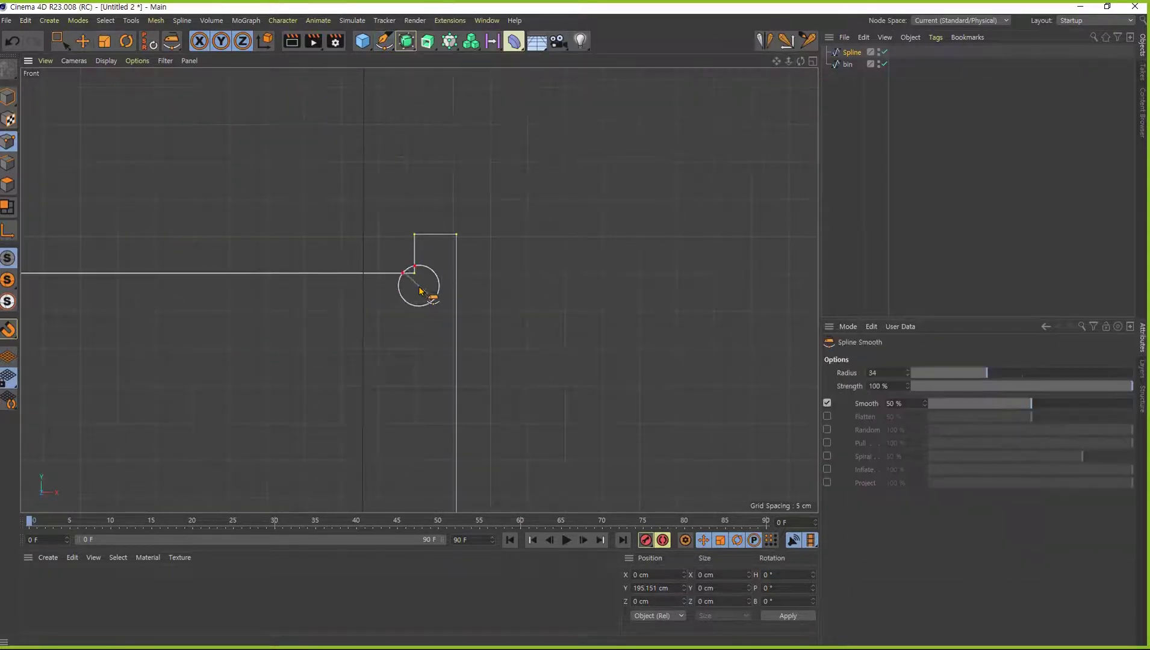
mouse_move(420, 278)
mouse_down()
mouse_move(425, 287)
mouse_move(399, 235)
mouse_move(393, 304)
mouse_move(418, 283)
mouse_move(388, 329)
mouse_move(421, 259)
mouse_move(423, 283)
mouse_move(405, 303)
mouse_move(434, 275)
mouse_move(394, 217)
mouse_move(470, 236)
mouse_move(505, 205)
mouse_move(462, 231)
mouse_up()
Step: Round the new spline's lower outer corner with Spline Smooth at radius 34 and return to the Move tool
alt+right_drag(448, 325, 337, 338)
alt+middle_drag(469, 444, 437, 192)
alt+middle_drag(451, 395, 456, 301)
alt+right_drag(429, 336, 533, 365)
mouse_move(414, 333)
mouse_down()
mouse_move(482, 386)
mouse_move(405, 341)
mouse_move(465, 392)
mouse_move(414, 334)
mouse_move(457, 346)
mouse_move(421, 318)
mouse_move(488, 352)
mouse_move(408, 327)
mouse_move(483, 371)
mouse_up()
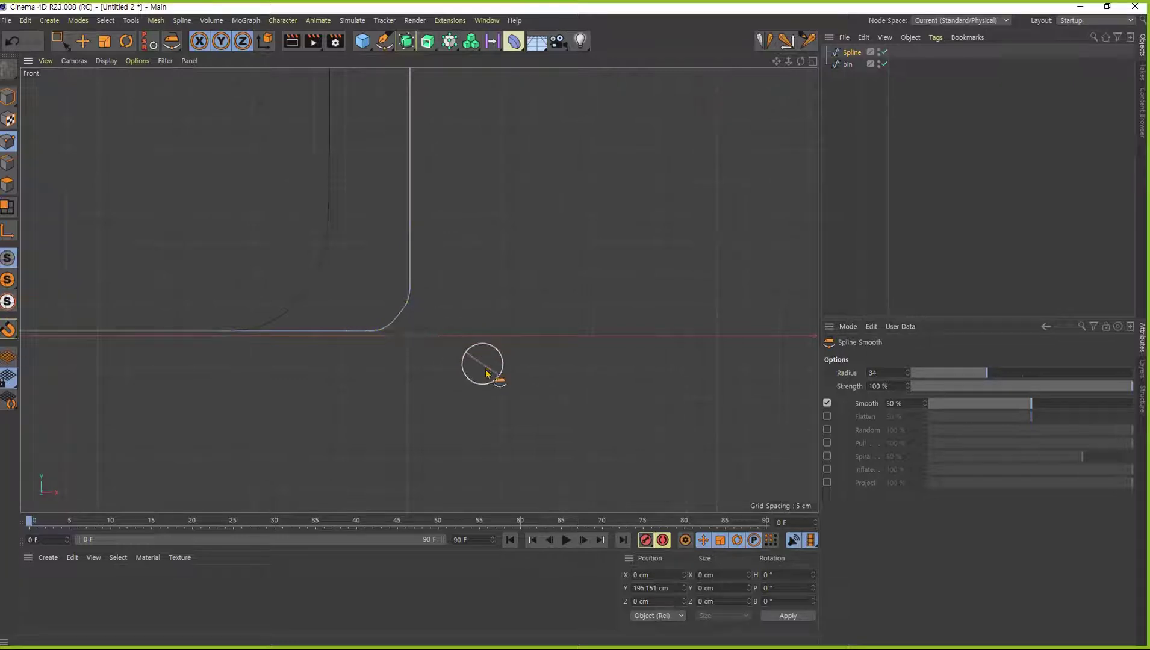
alt+right_drag(434, 372, 364, 368)
key(e)
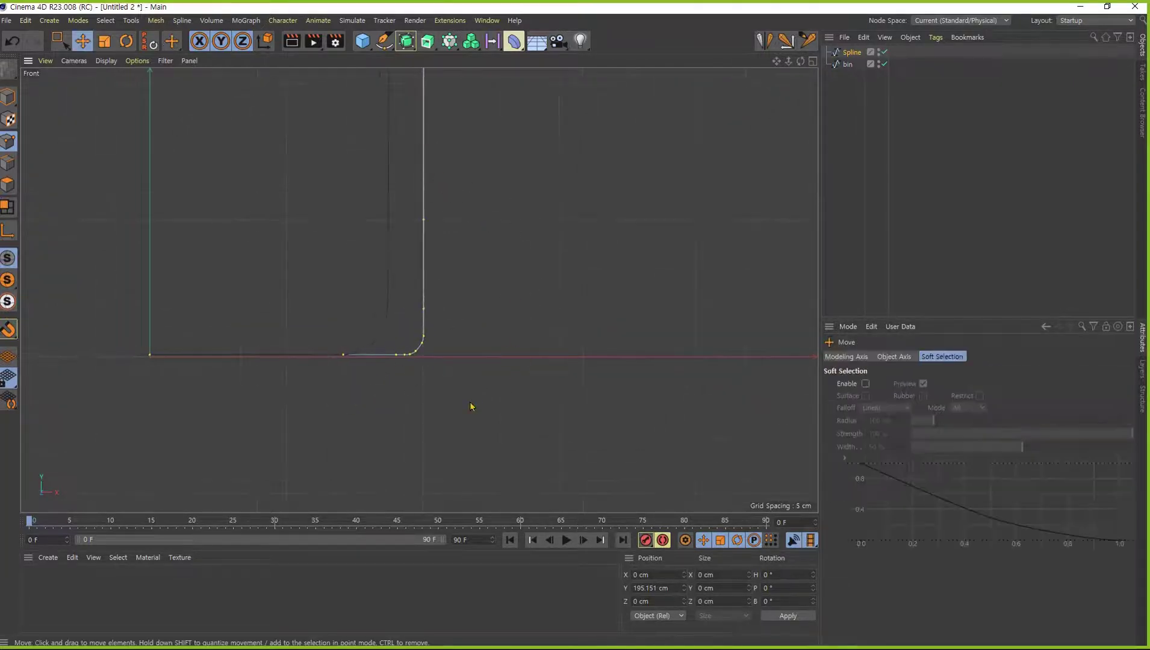
Step: Rename the new profile spline as can
alt+middle_drag(440, 233, 551, 342)
click(853, 110)
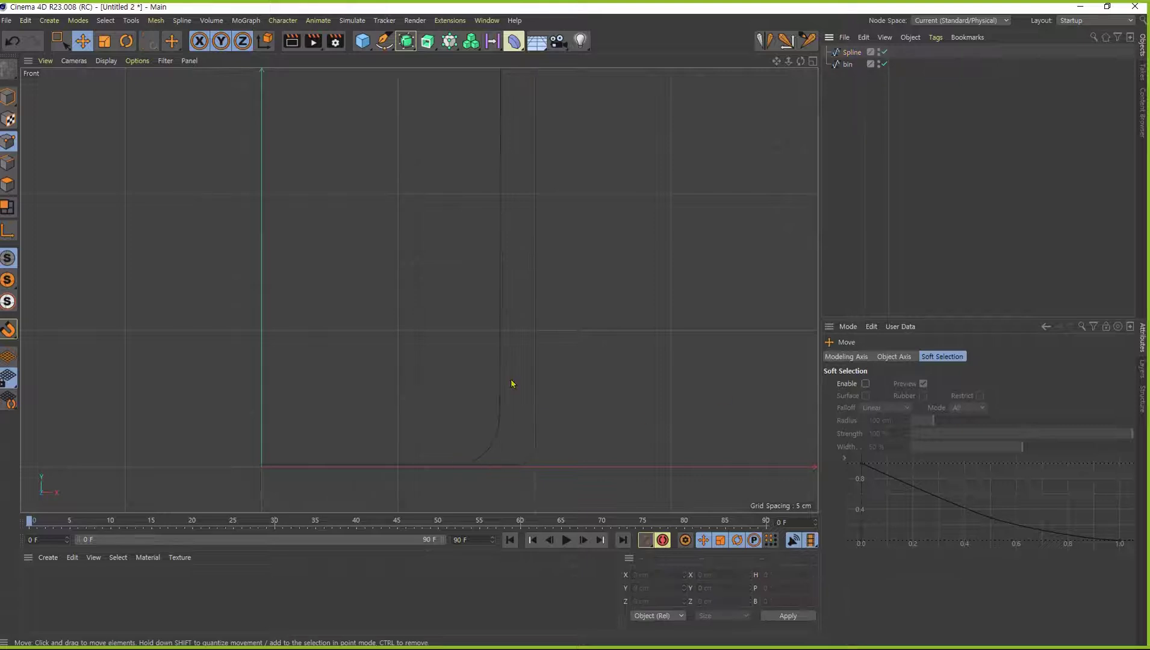
alt+right_drag(584, 373, 603, 326)
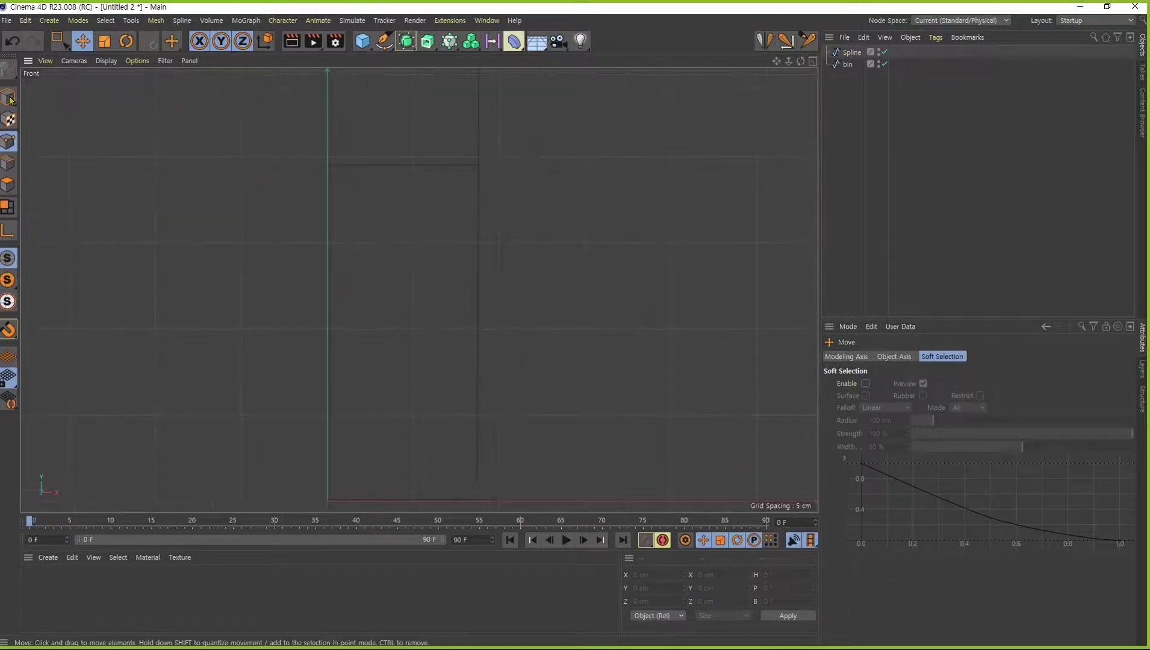
click(851, 53)
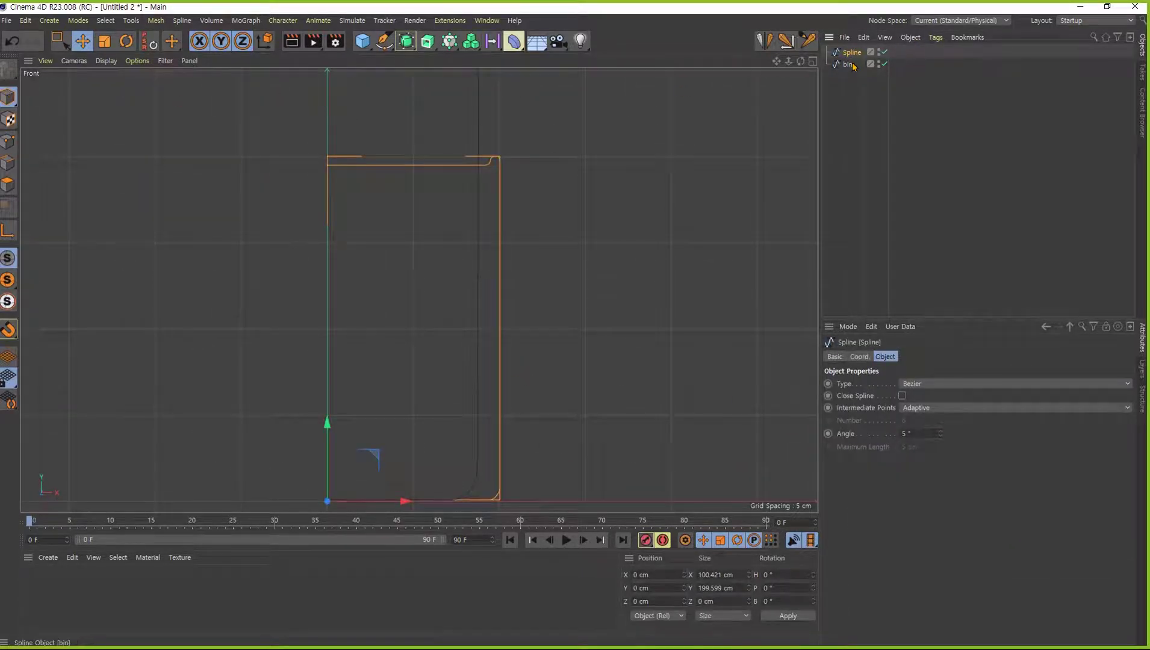
scroll(614, 323, down, 3)
double_click(850, 57)
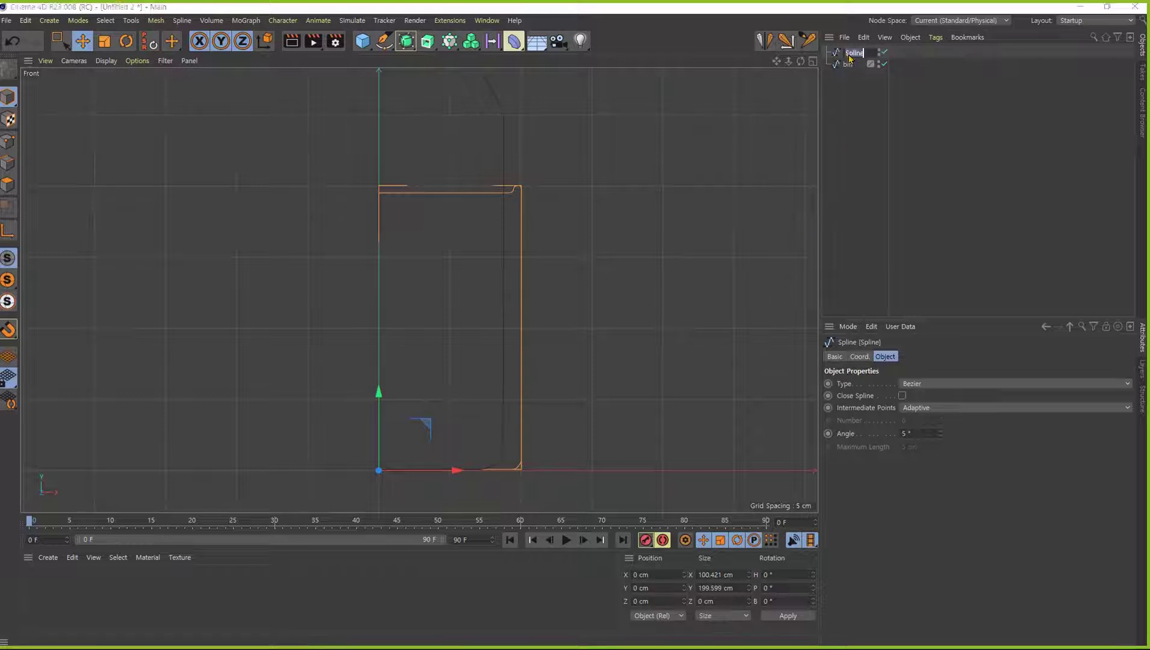
key(Return)
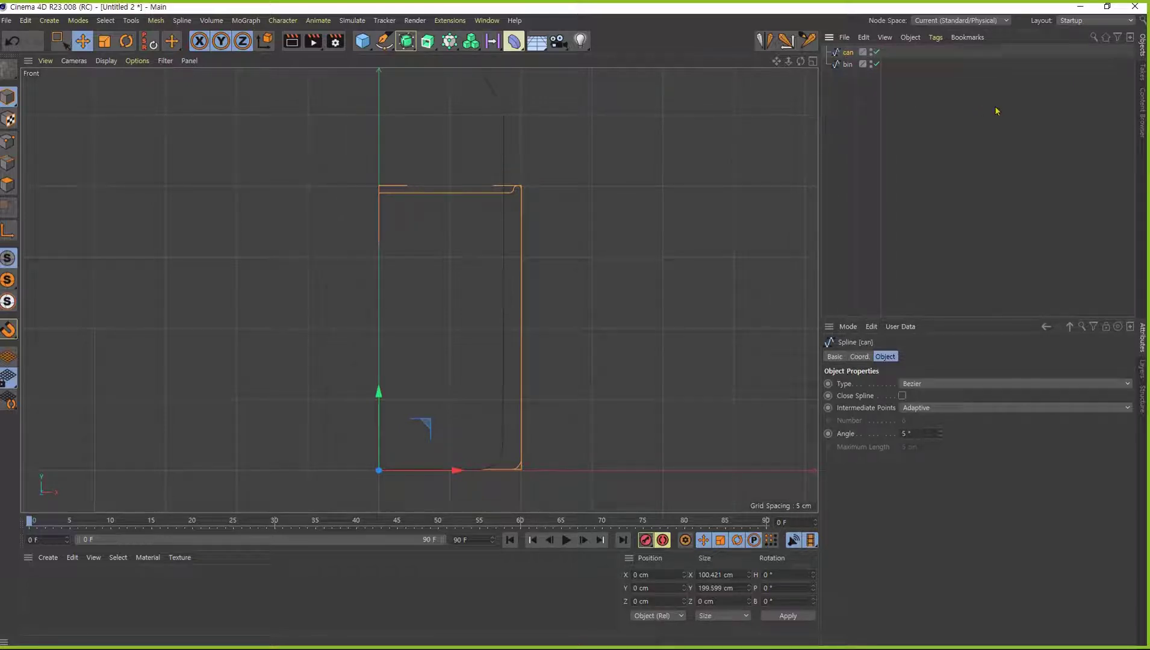
alt+right_drag(616, 205, 595, 217)
alt+middle_drag(594, 217, 503, 316)
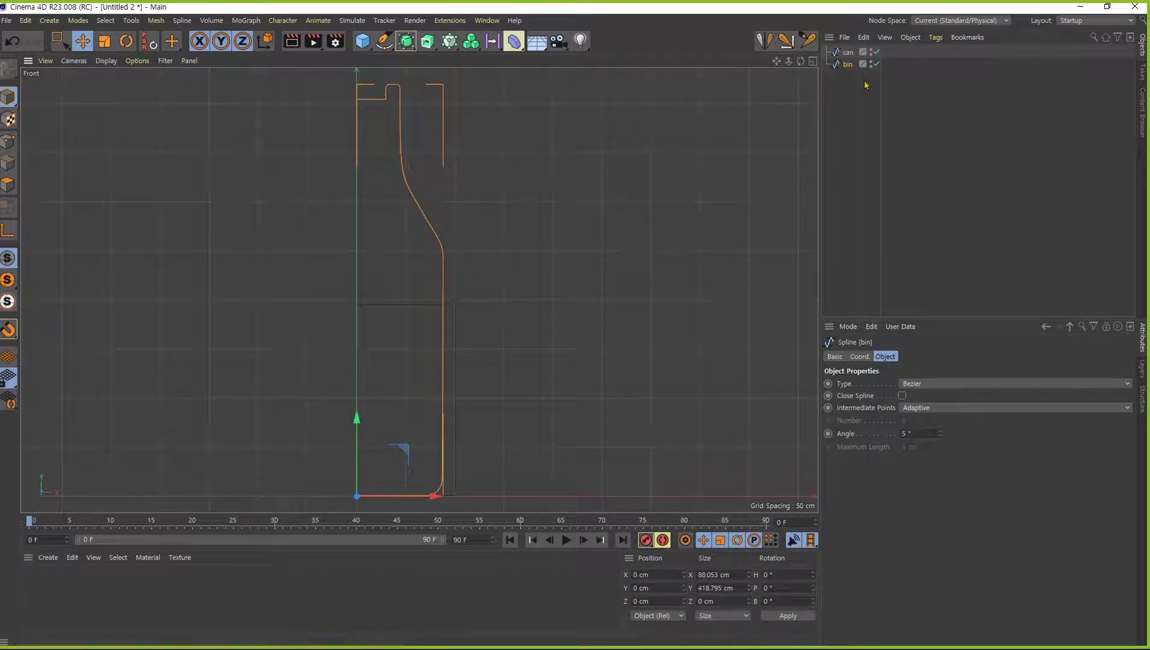
click(848, 53)
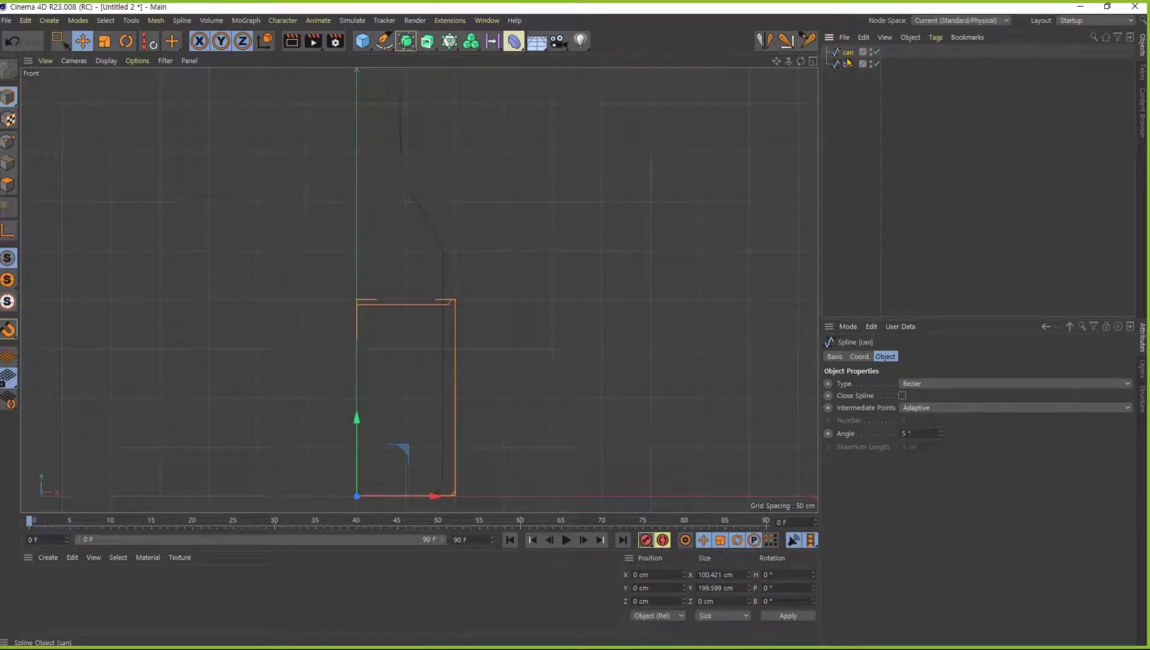
ctrl+click(846, 65)
click(943, 172)
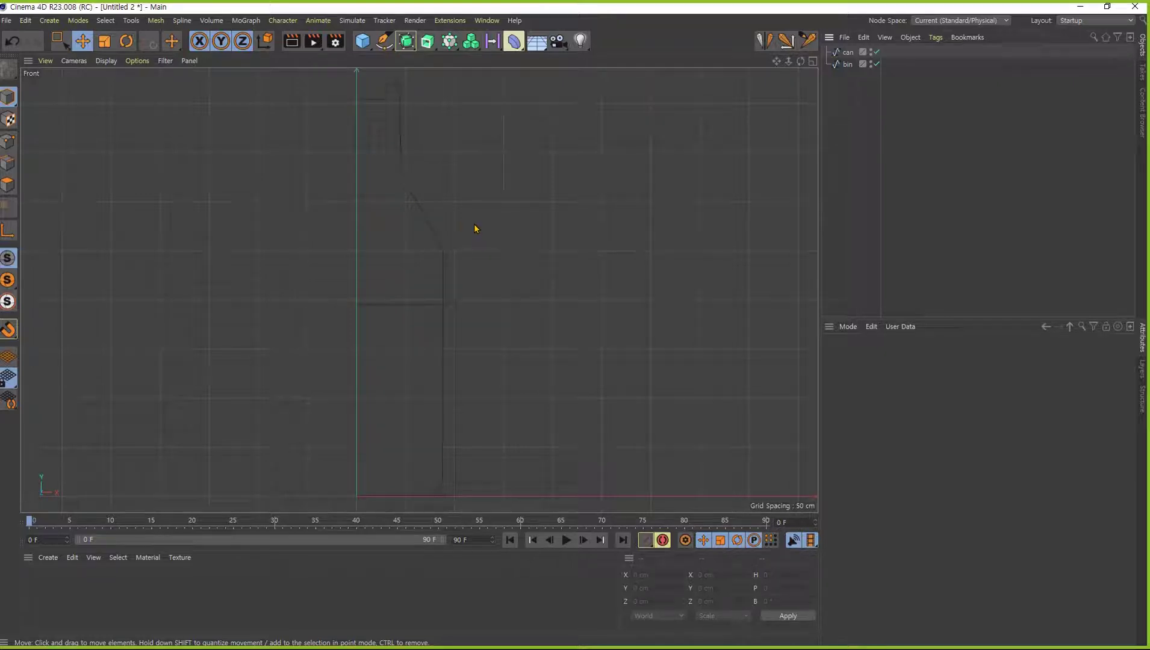
Step: Revolve the bin spline into a solid bottle with a Lathe generator and show it in the perspective view
click(848, 64)
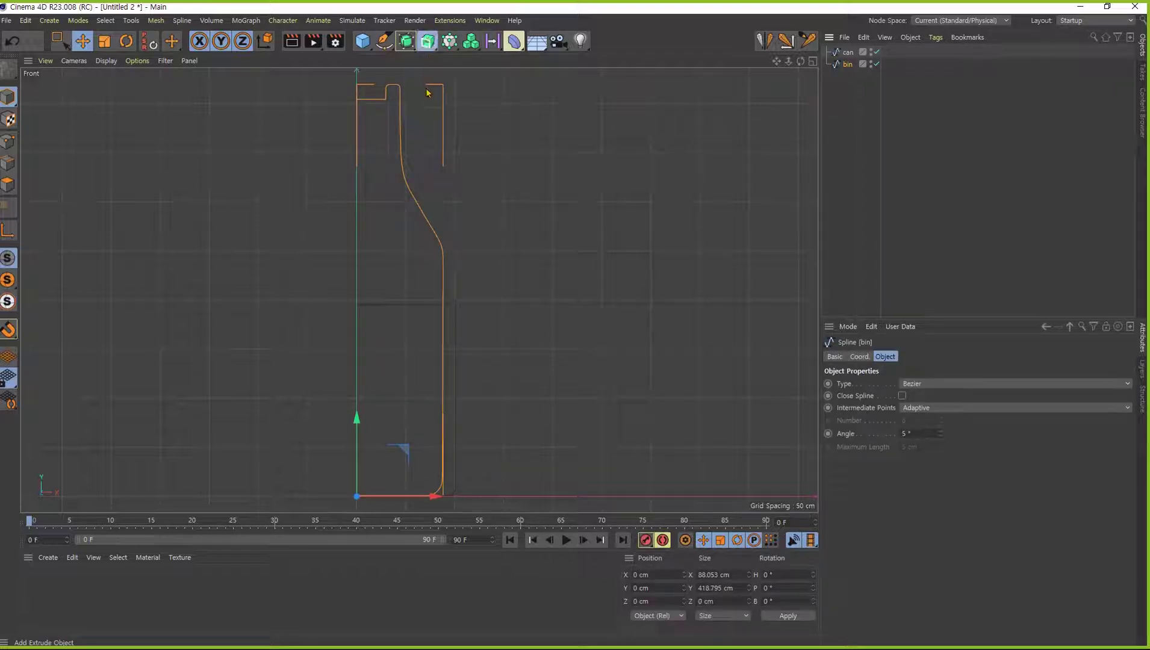
click(428, 40)
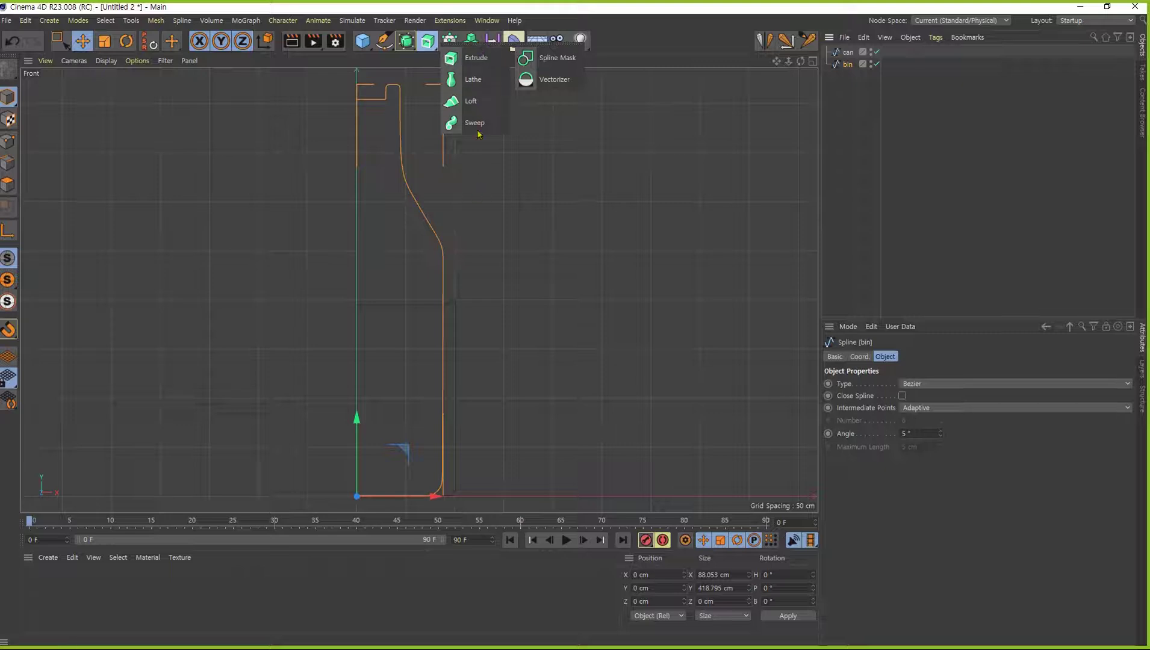
alt+click(476, 80)
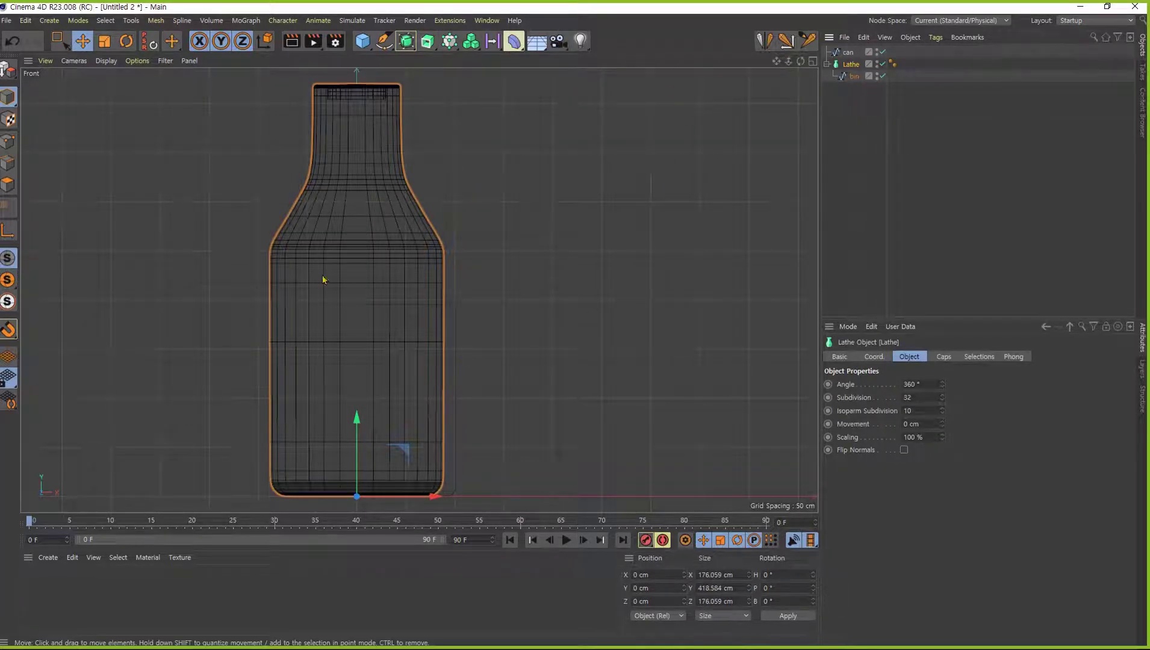
key(F1)
alt+drag(422, 161, 459, 264)
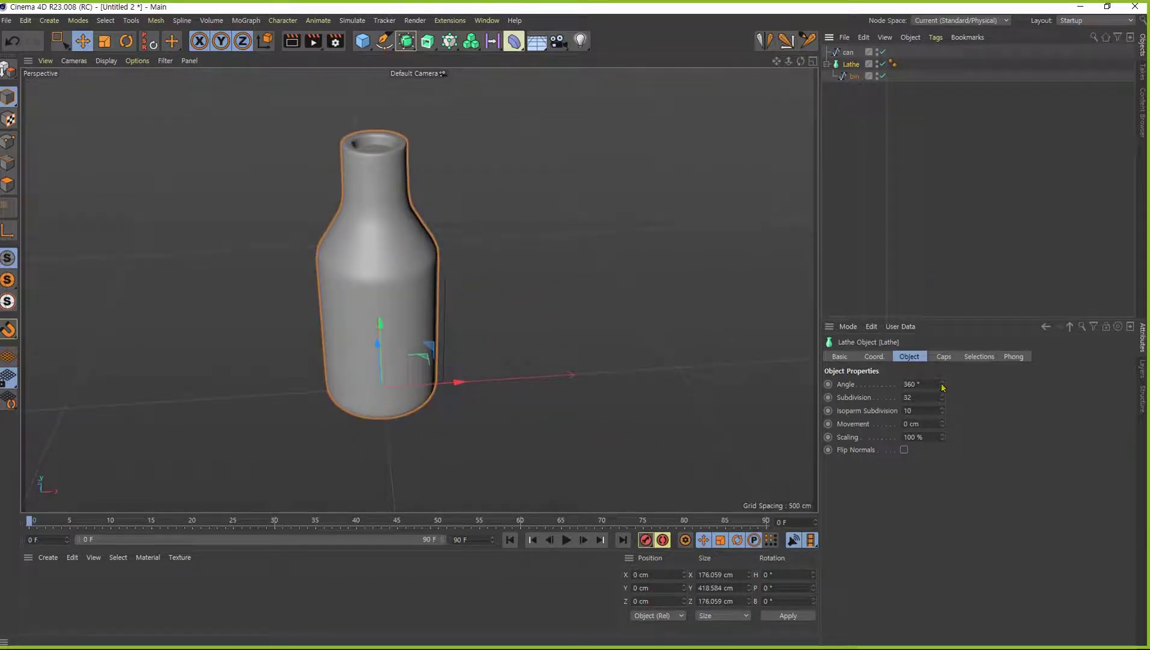
Step: Try the bottle's Lathe with an angle of 326° and restore the full 360°
drag(943, 387, 943, 387)
text(0)
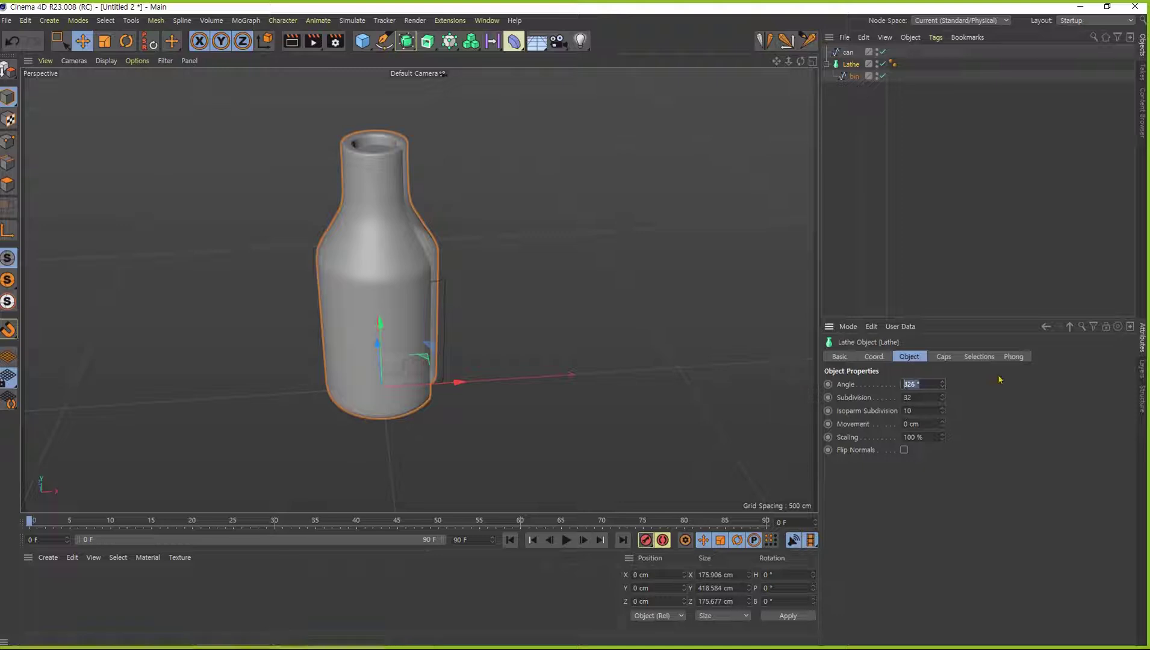
key(Return)
key(ctrl+z)
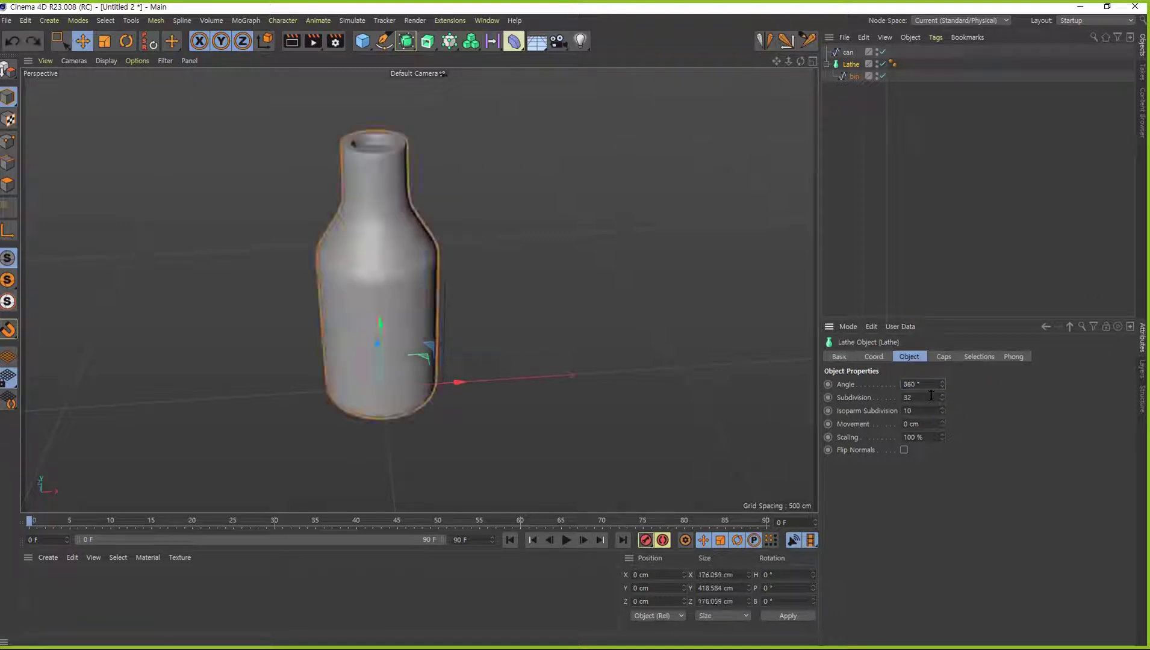
Step: Examine the lathed bottle's recessed mouth, body and underside from several angles
alt+right_drag(315, 154, 502, 176)
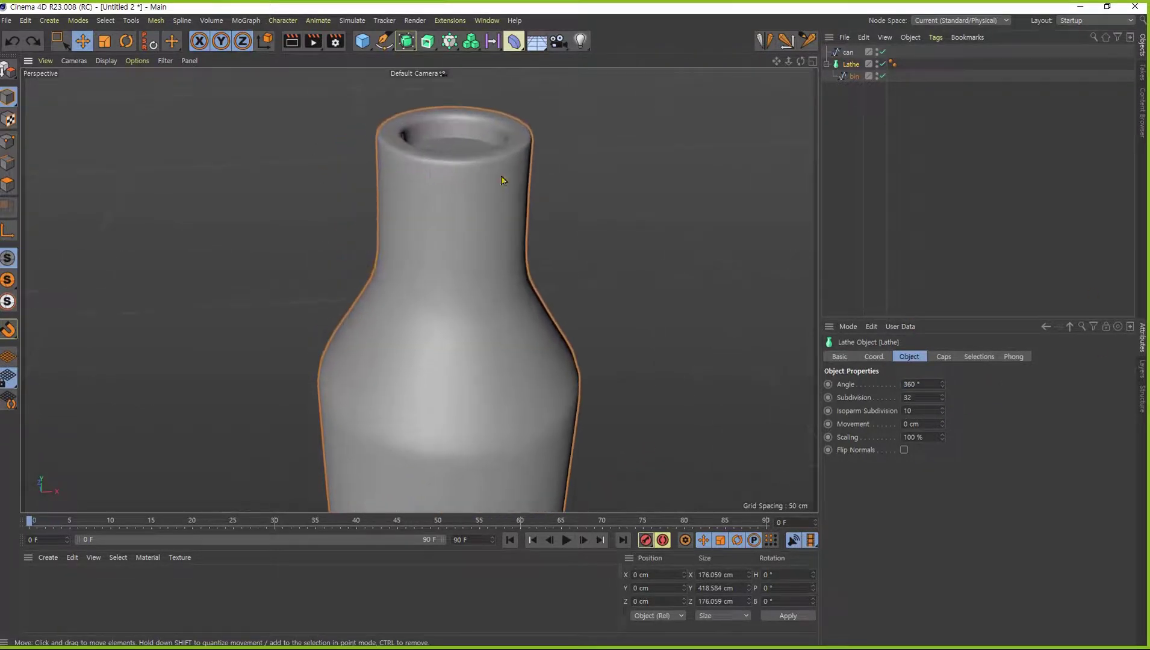
alt+middle_drag(501, 176, 414, 212)
alt+drag(386, 206, 366, 188)
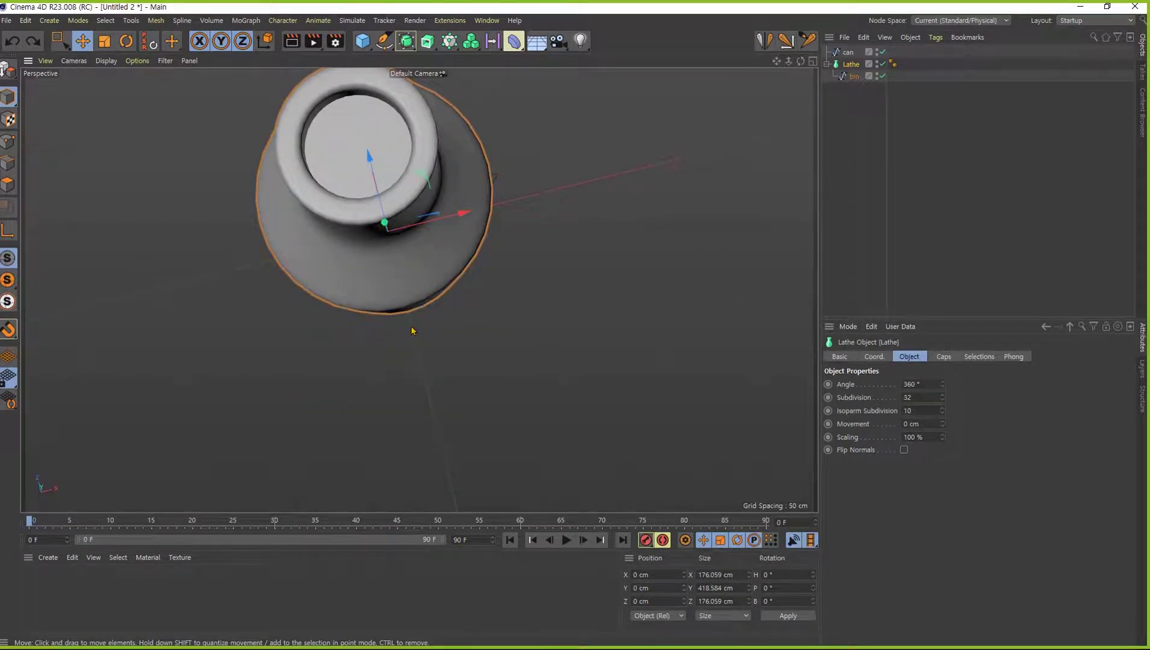
alt+drag(411, 328, 457, 341)
alt+right_drag(457, 341, 471, 413)
alt+middle_drag(437, 65, 438, 6)
alt+drag(405, 322, 405, 129)
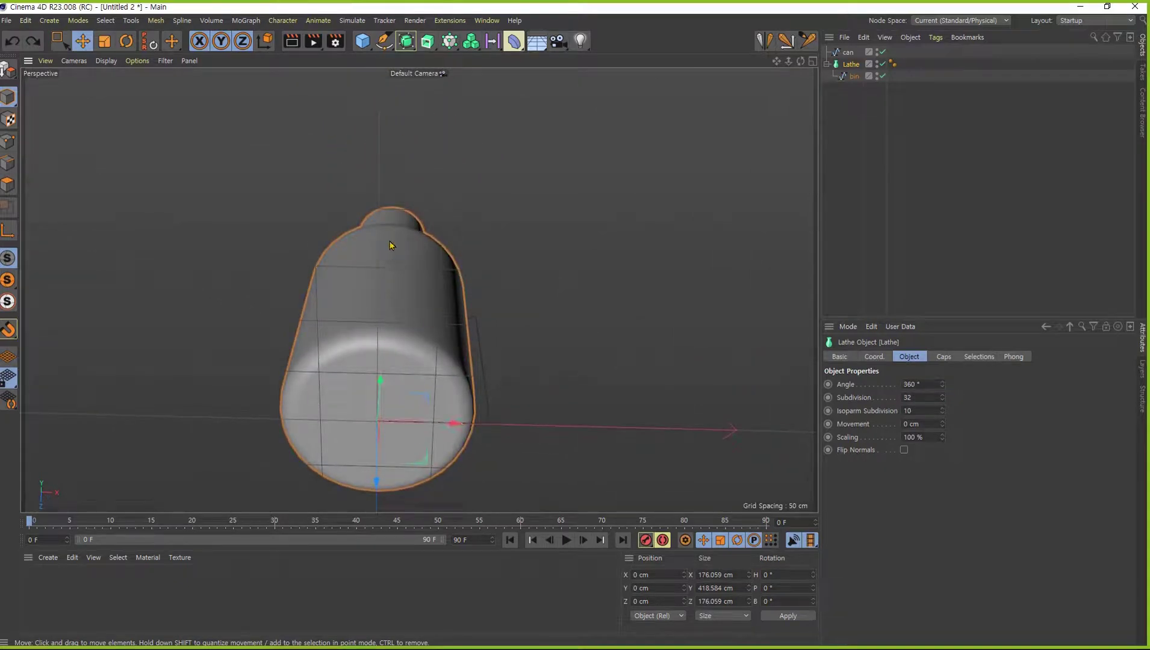
alt+drag(389, 242, 402, 424)
alt+drag(419, 290, 418, 318)
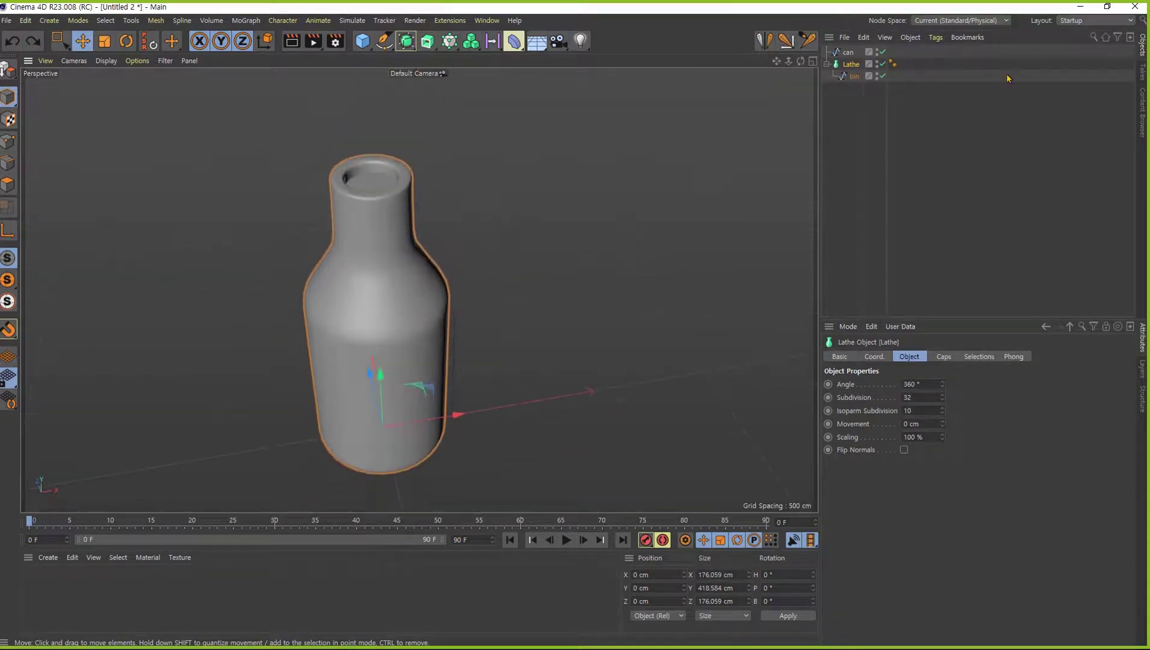
Step: Disable the bottle's Lathe and revolve the can spline into a solid can with its own Lathe generator
click(848, 53)
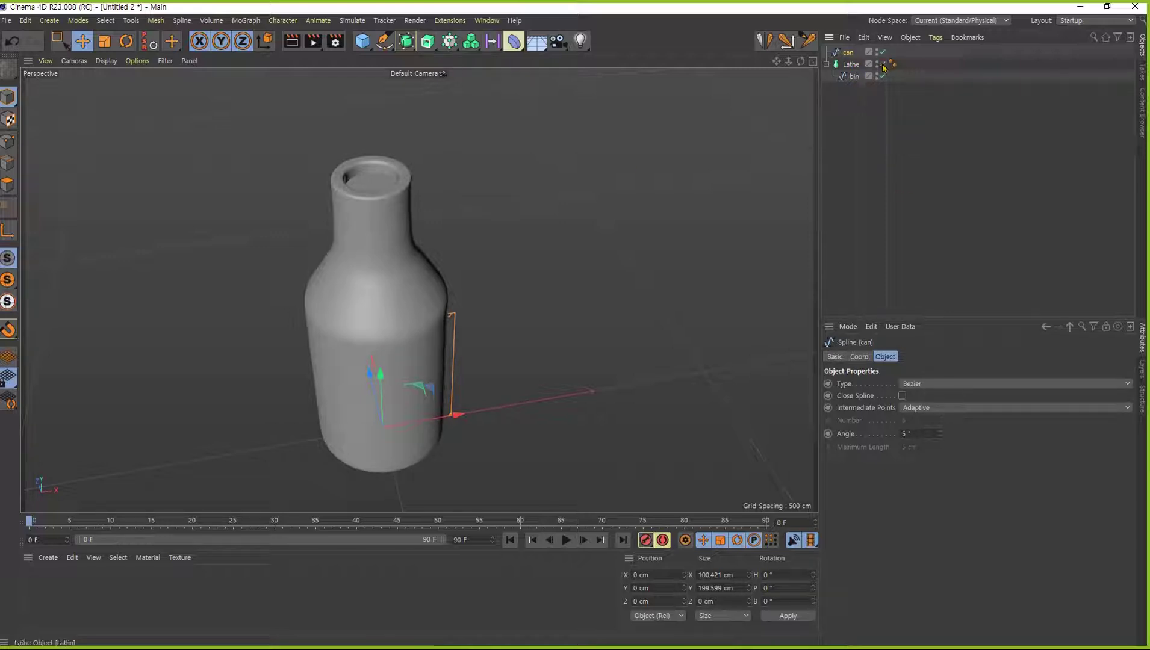
click(883, 64)
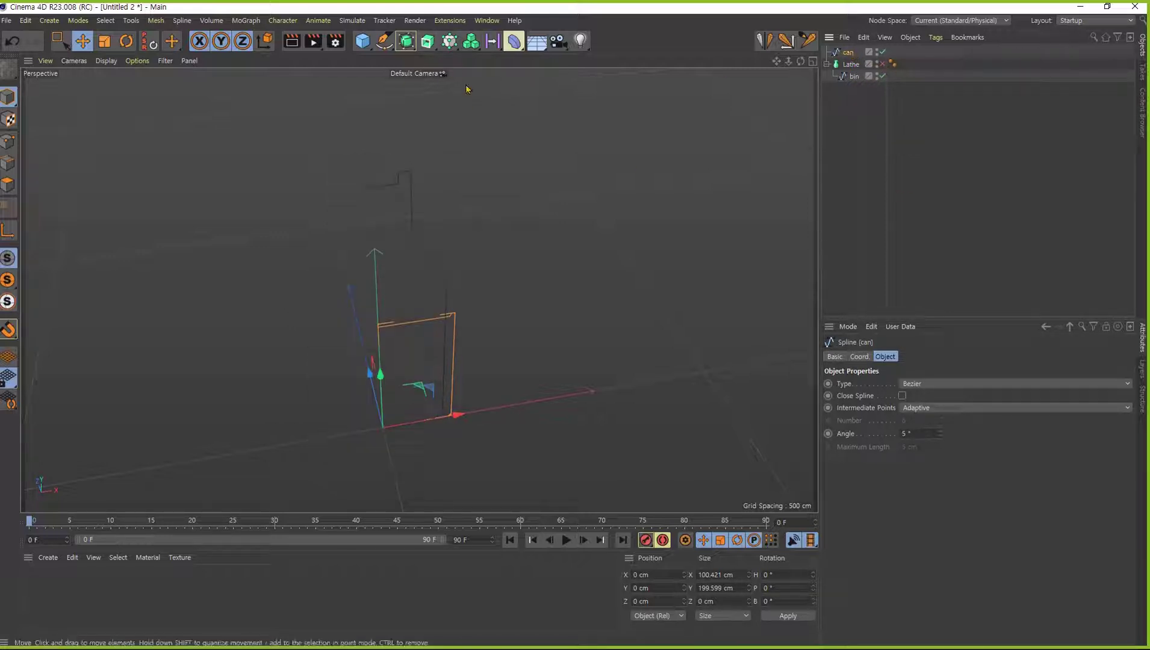
click(426, 46)
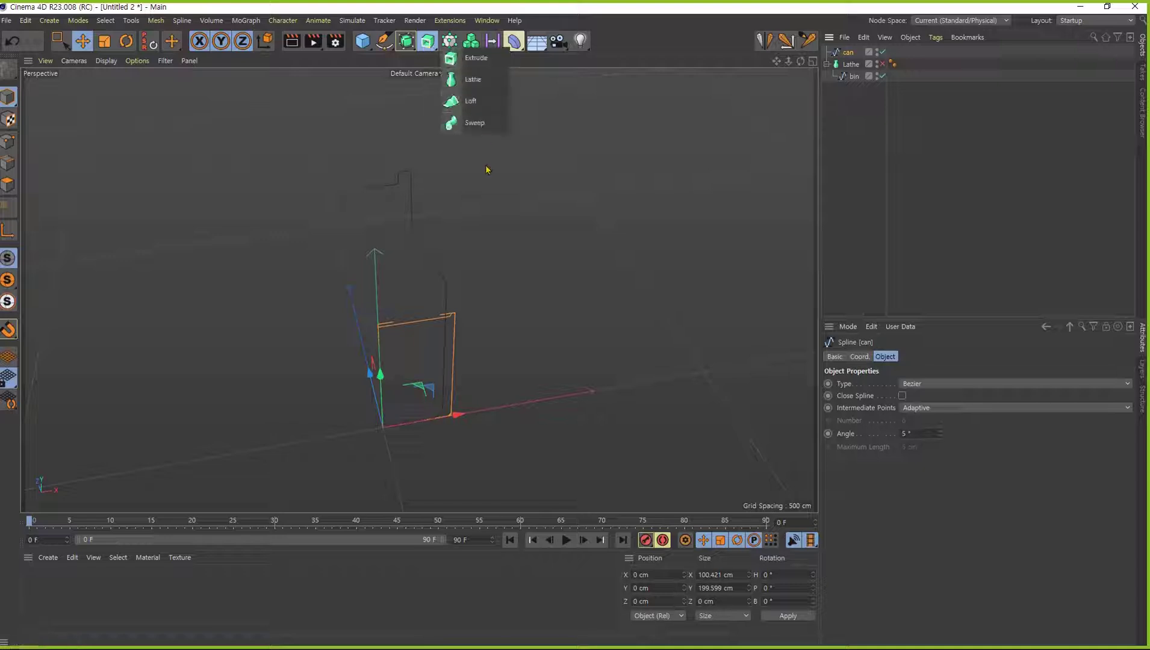
alt+click(467, 81)
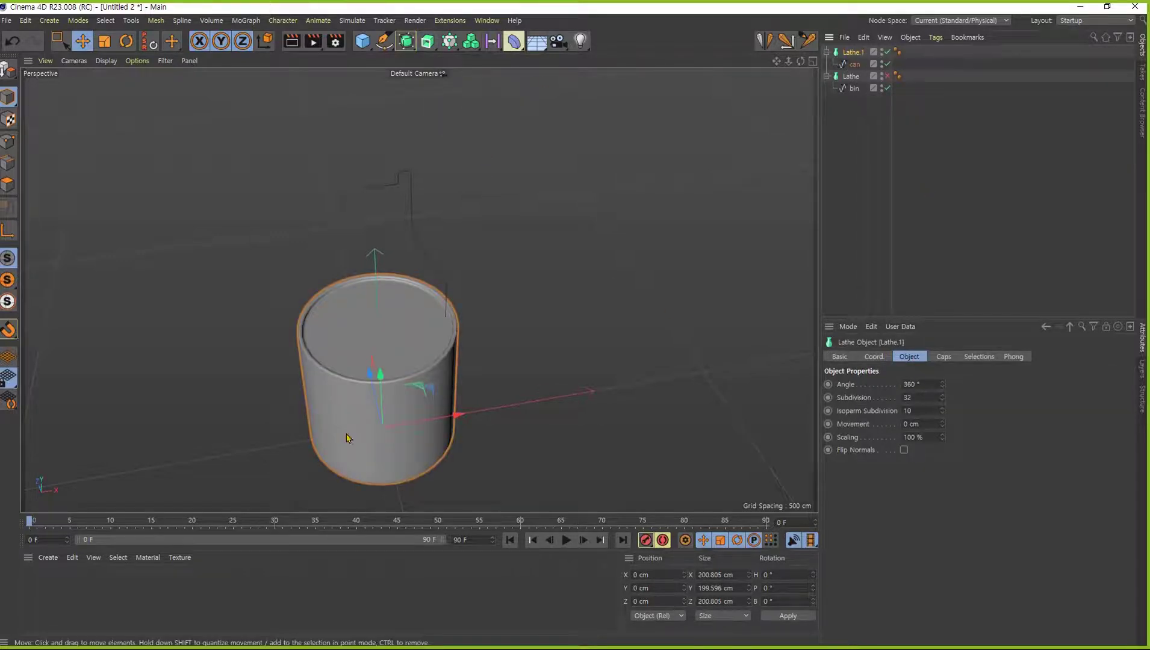
Step: Set the can Lathe's subdivision to 50 for a smoother round outline
scroll(520, 319, up, 6)
scroll(494, 316, up, 2)
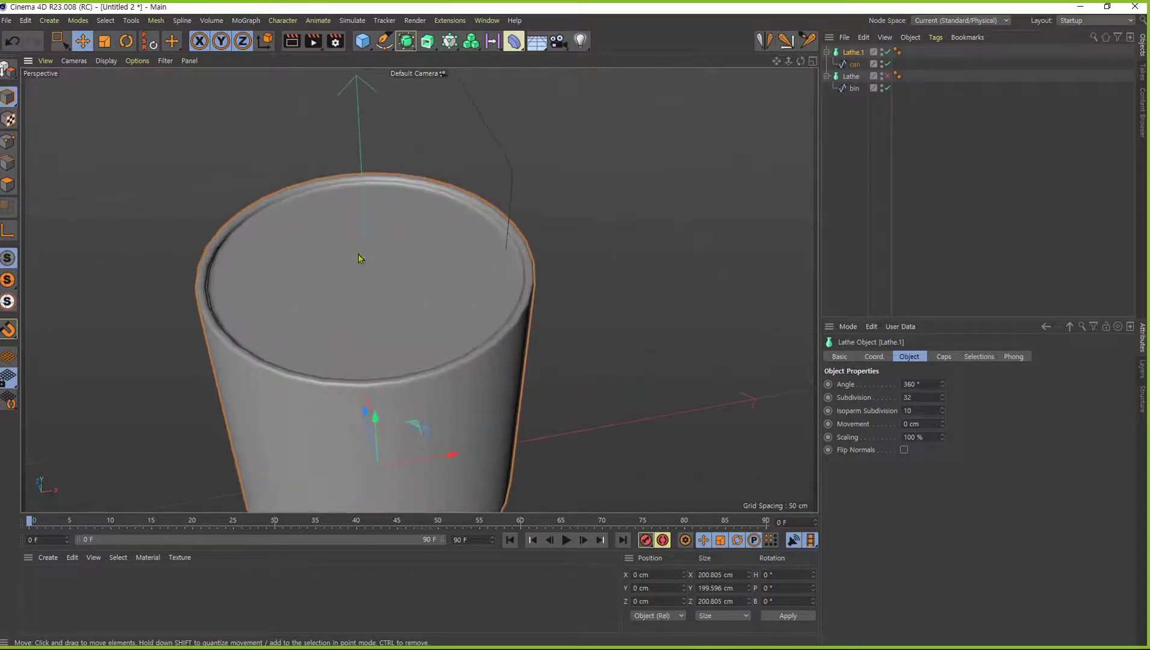
alt+drag(359, 259, 375, 295)
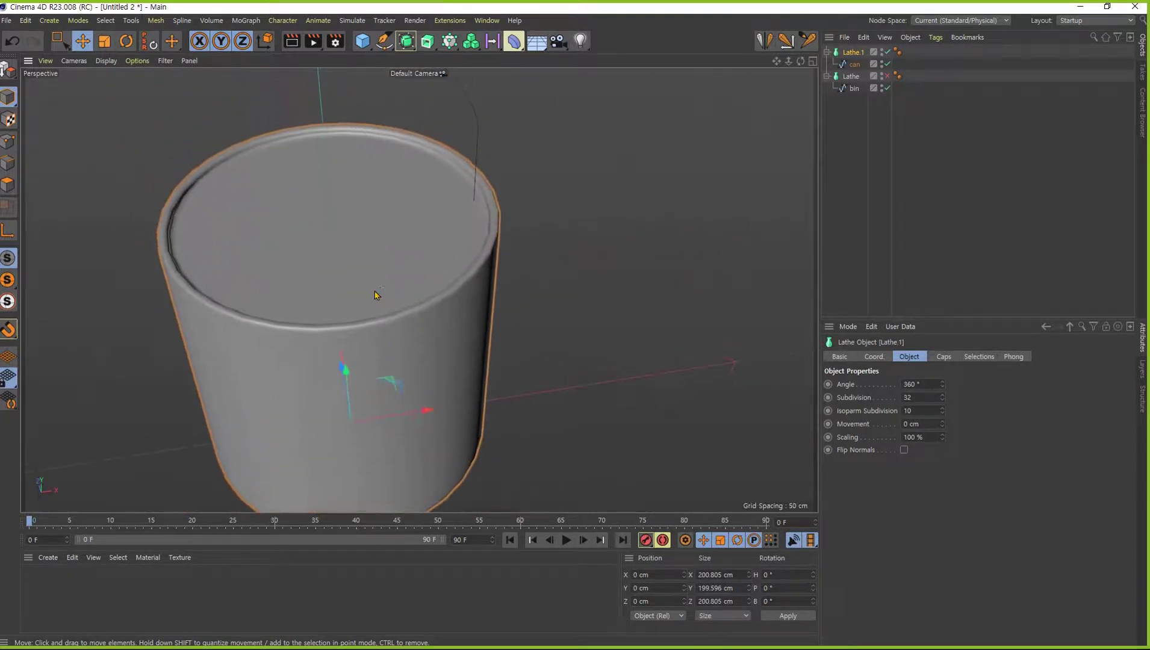
scroll(372, 294, down, 2)
alt+middle_drag(368, 295, 368, 270)
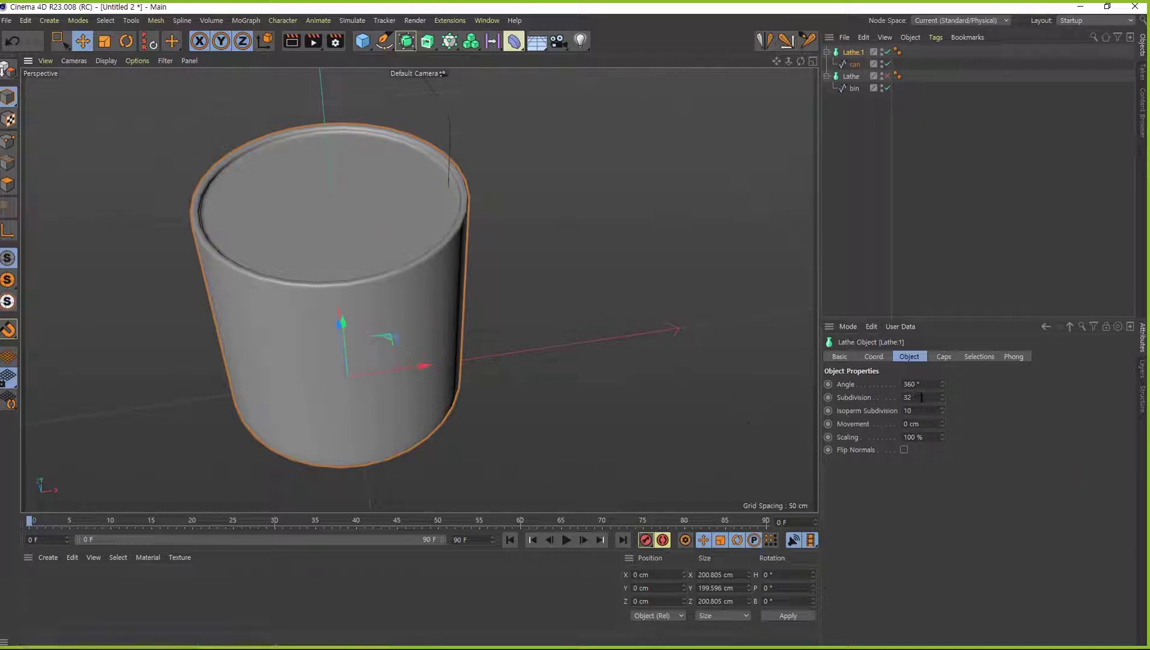
scroll(921, 398, up, 9)
drag(921, 398, 866, 394)
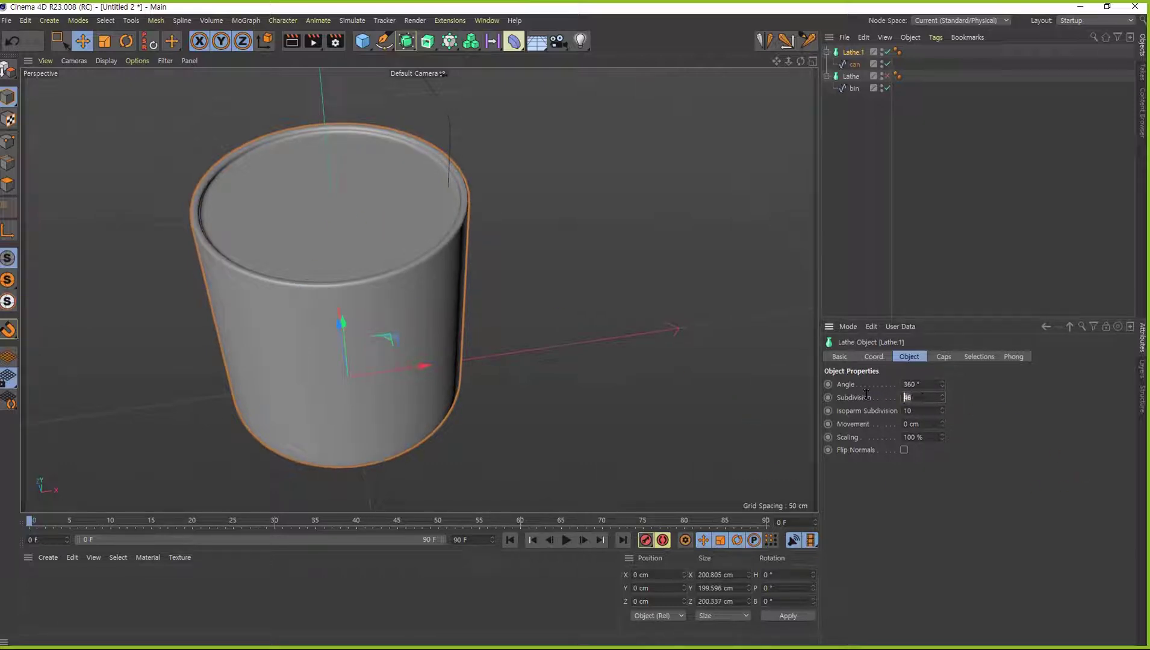
text(50)
key(Return)
Step: Re-enable the bottle's Lathe and set its subdivision to 50
click(887, 76)
click(850, 75)
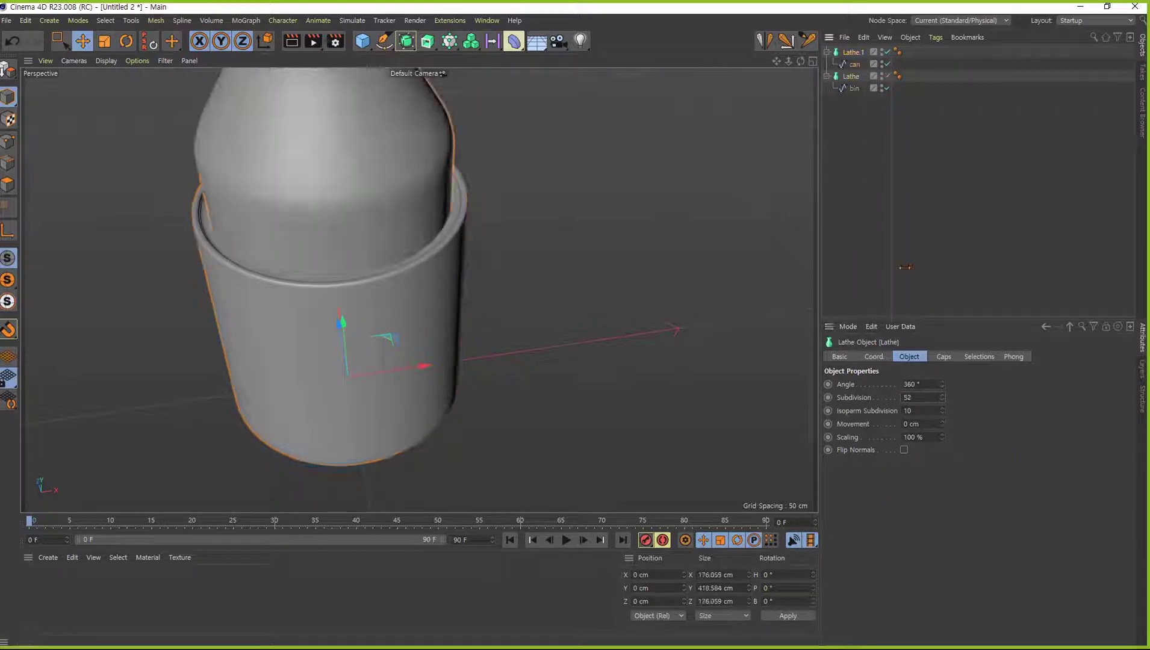
click(925, 398)
text(50)
key(Return)
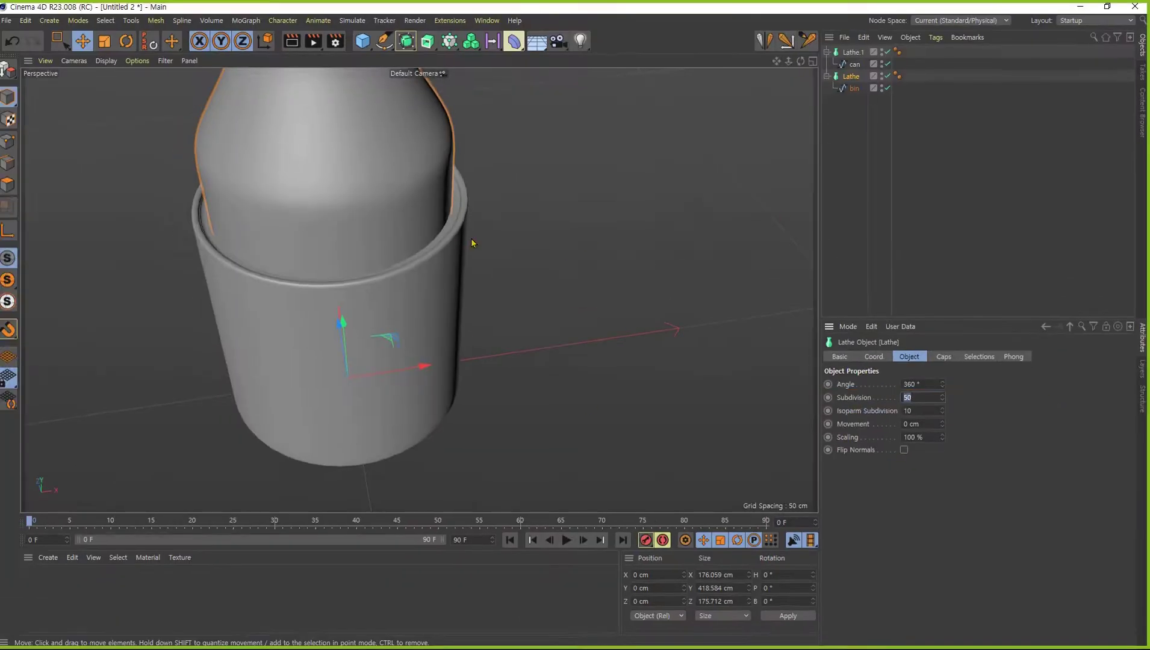
Step: Move the can and bin splines out of their Lathe generators to the root level of the object hierarchy
alt+middle_drag(428, 262, 470, 332)
alt+right_drag(464, 325, 416, 321)
alt+drag(415, 322, 388, 337)
click(850, 91)
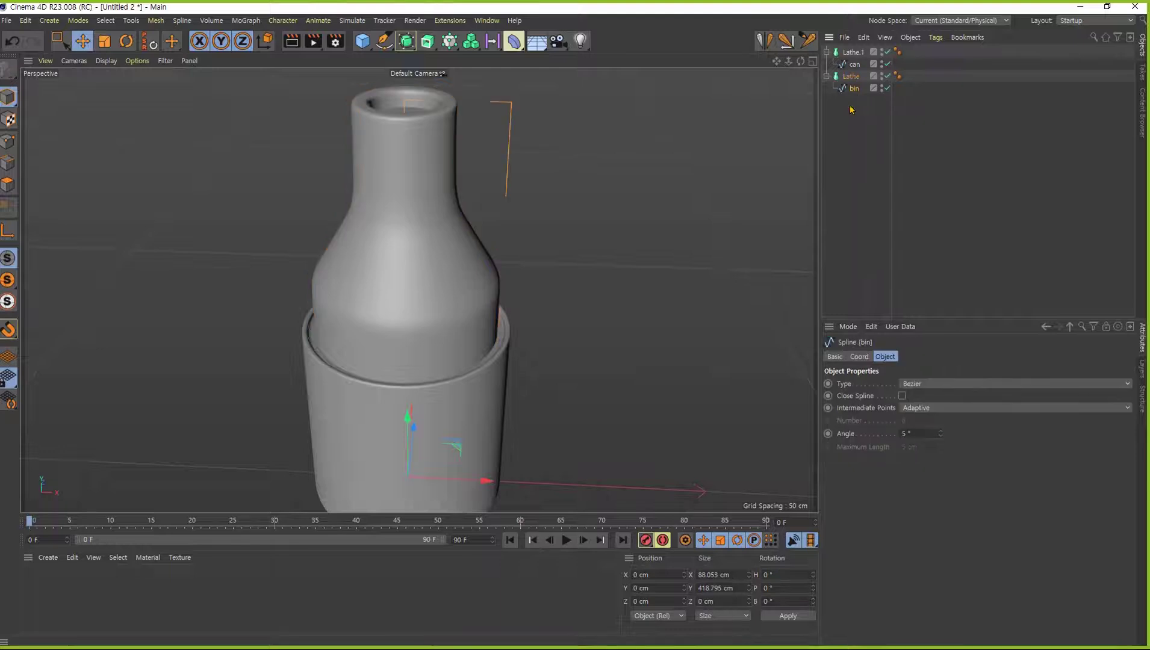
click(855, 65)
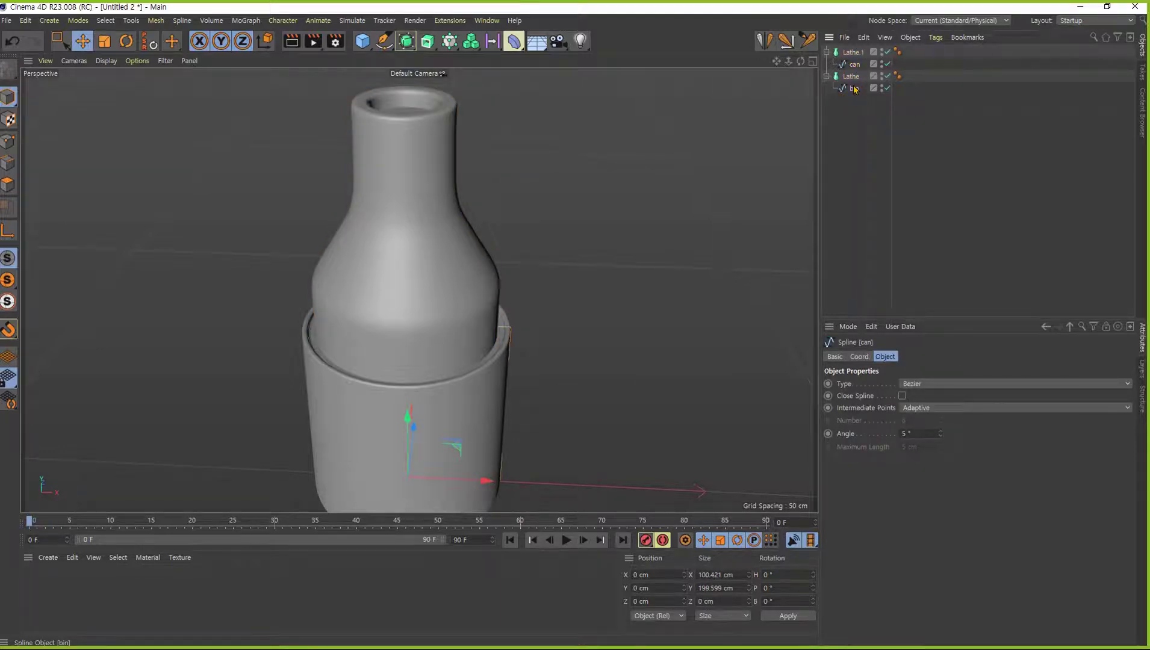
mouse_move(854, 92)
mouse_down()
mouse_move(854, 117)
mouse_move(851, 83)
mouse_up()
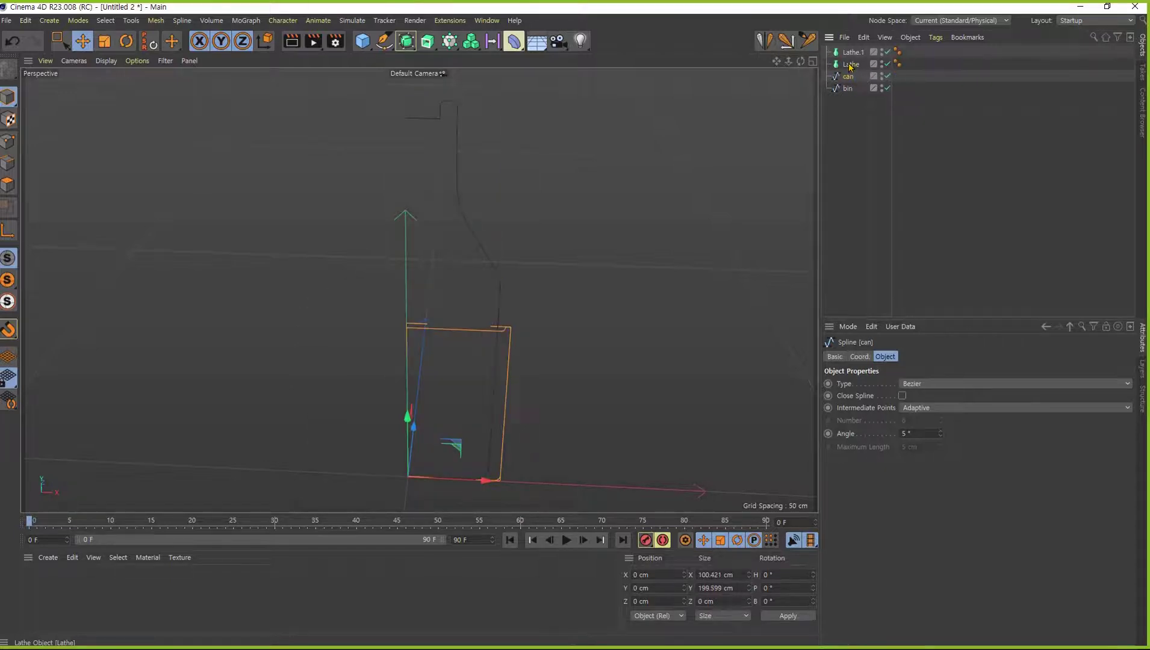
Step: Rename the bottle's Lathe as Lathe.bin and the can's Lathe as Lathe.can
click(851, 65)
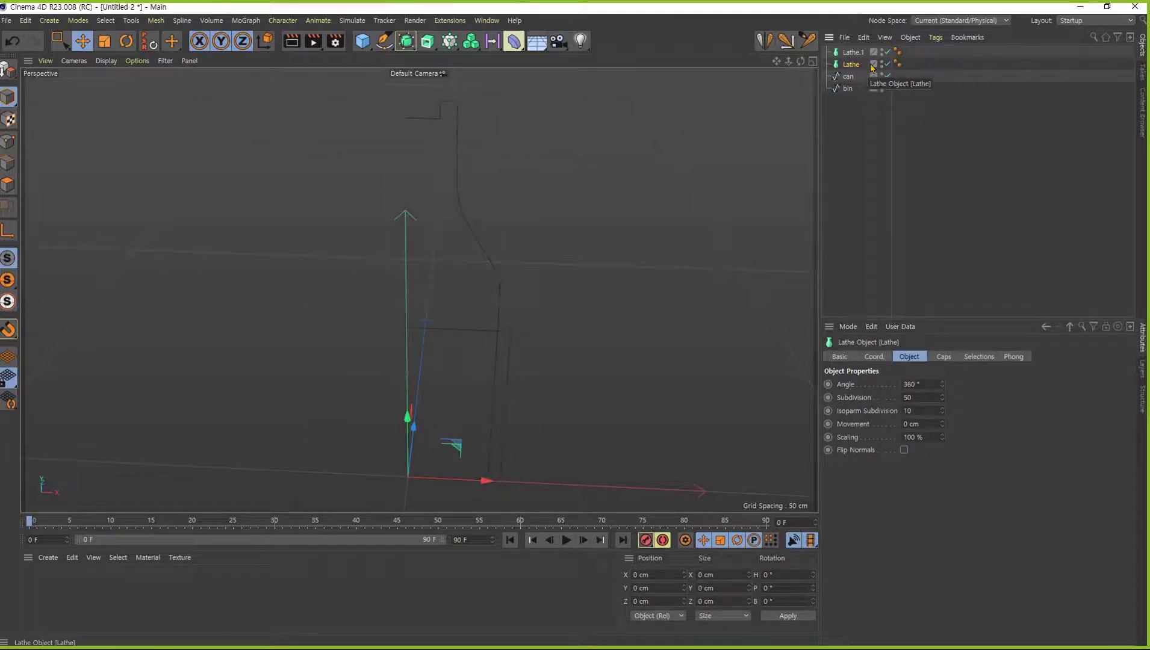
double_click(859, 64)
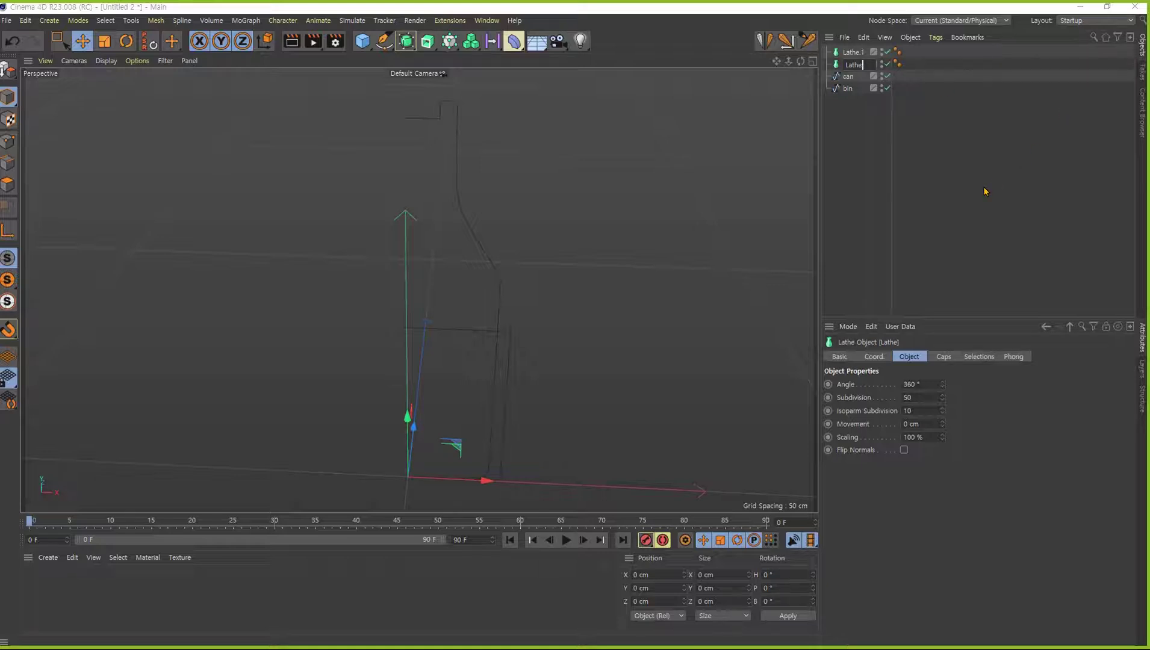
text(.bin)
key(Return)
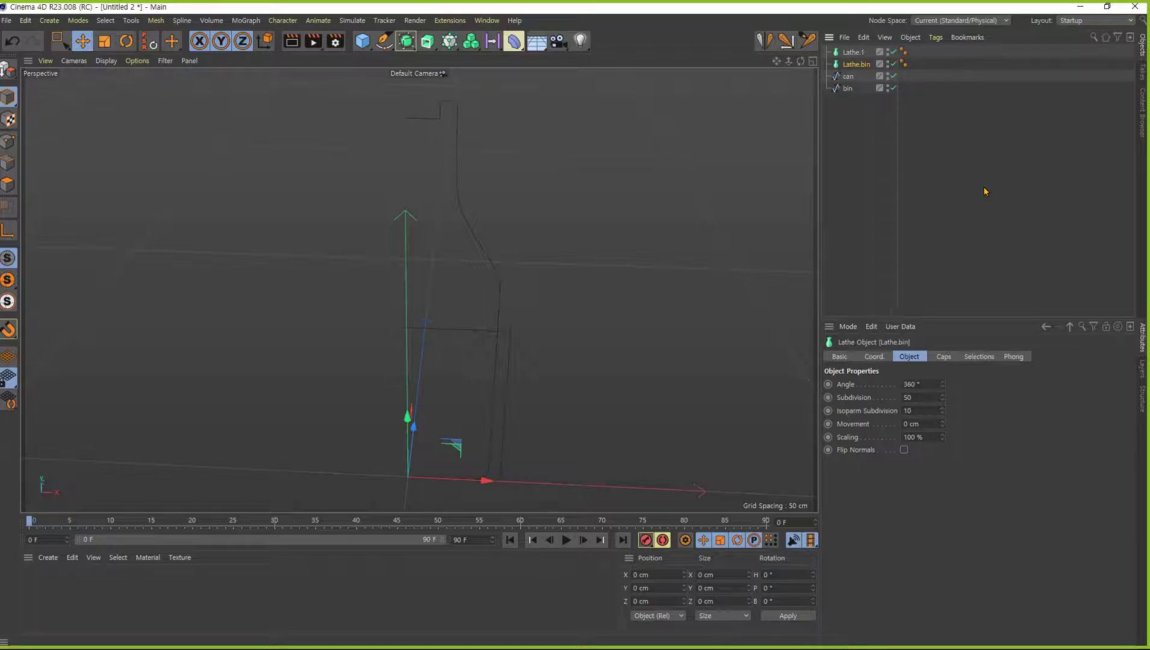
click(856, 53)
double_click(851, 54)
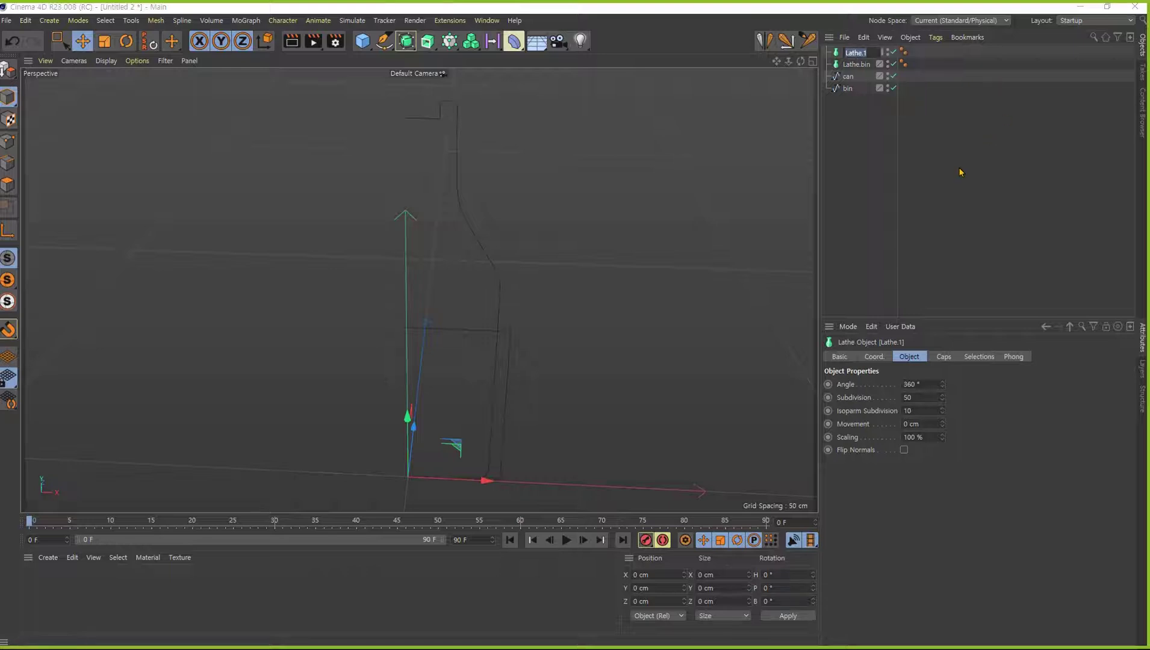
key(End)
text(can)
key(Return)
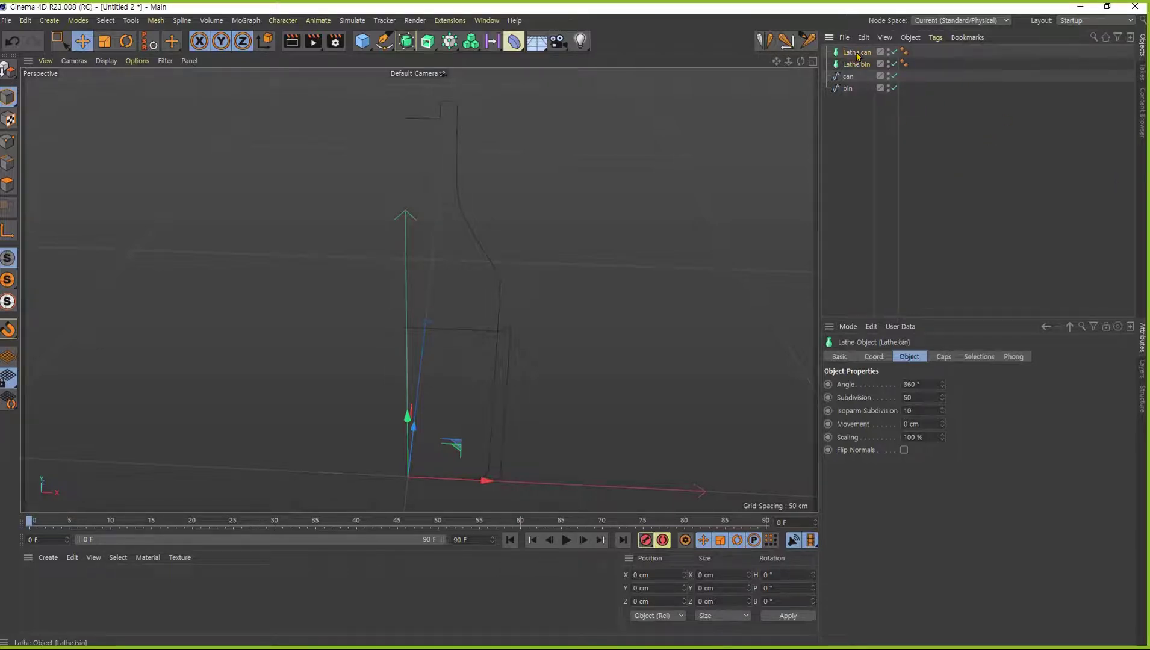
click(860, 54)
click(851, 89)
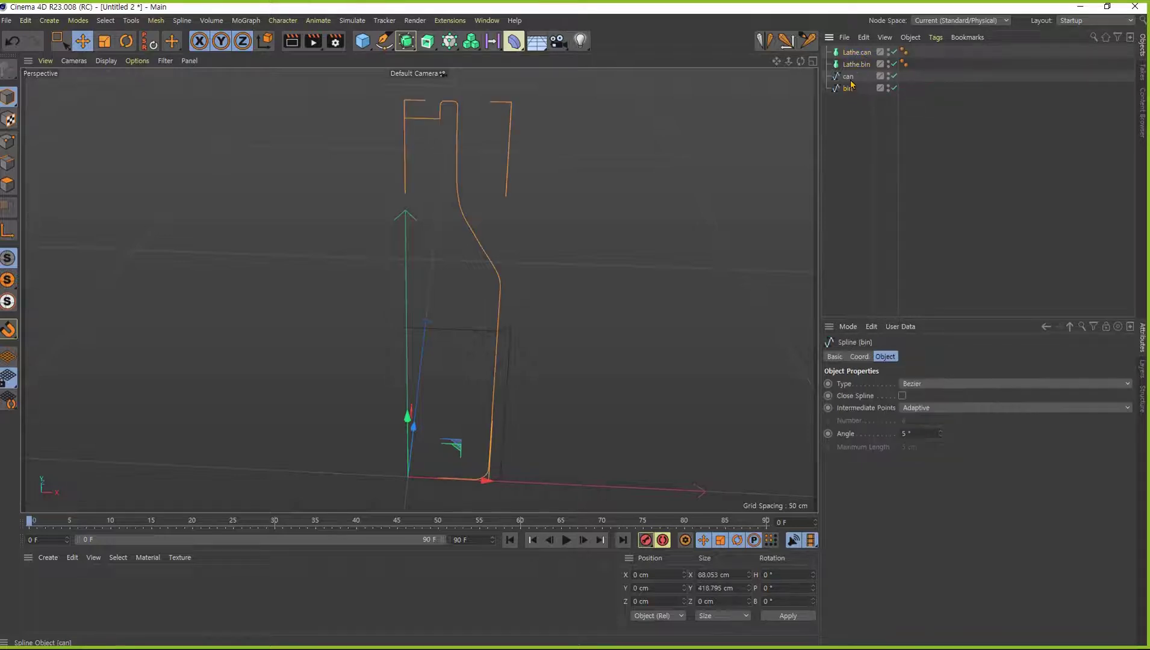
click(850, 77)
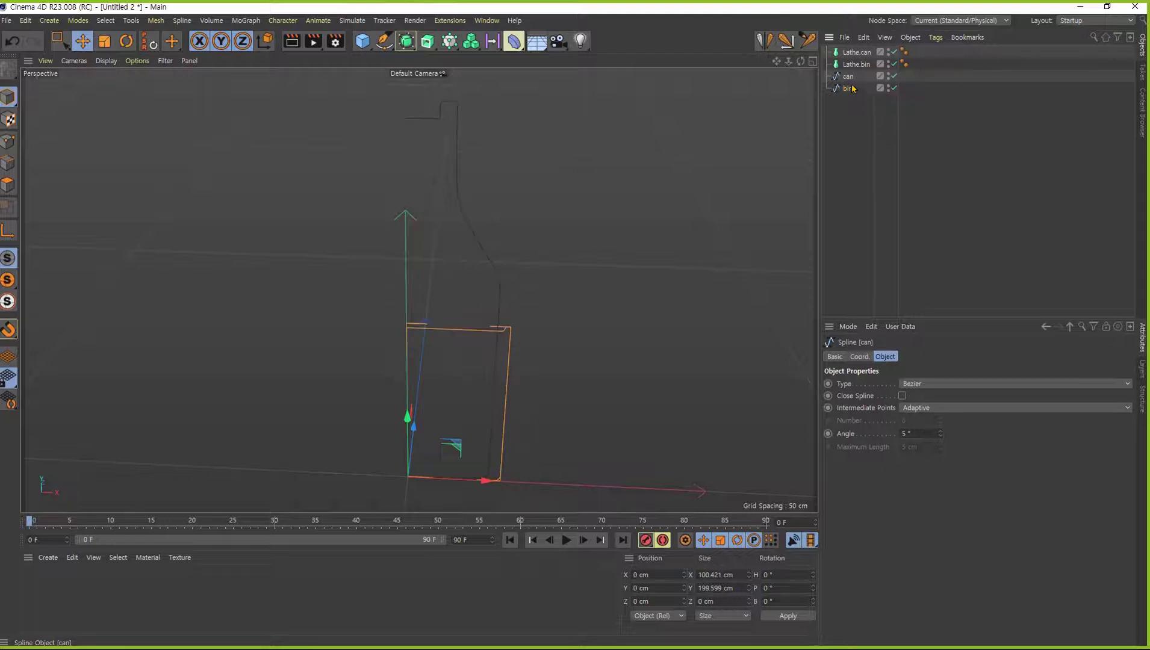
click(850, 88)
click(850, 78)
click(850, 88)
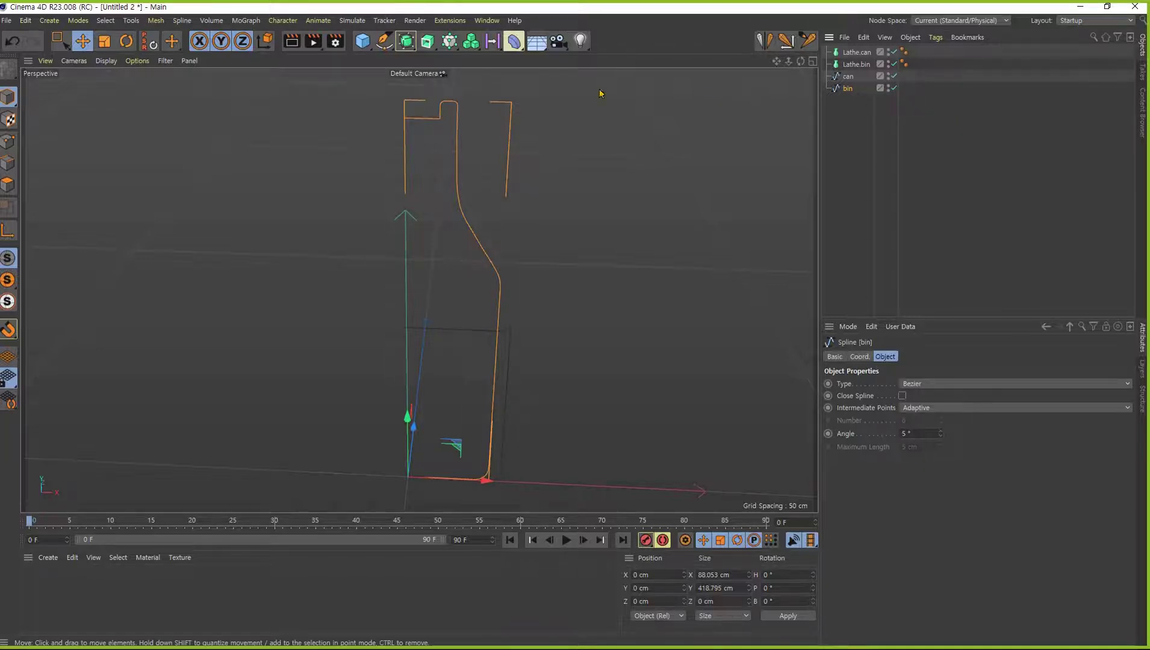
Step: Add a MoGraph Matrix object to the scene
click(450, 42)
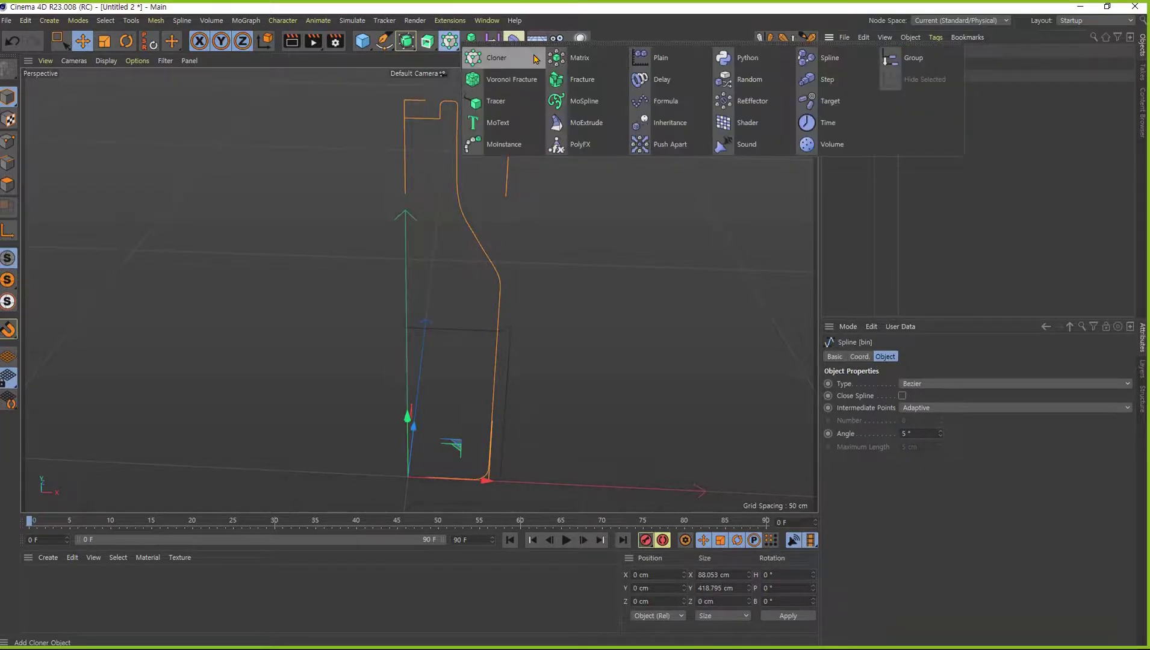
click(579, 58)
alt+middle_drag(570, 410, 578, 231)
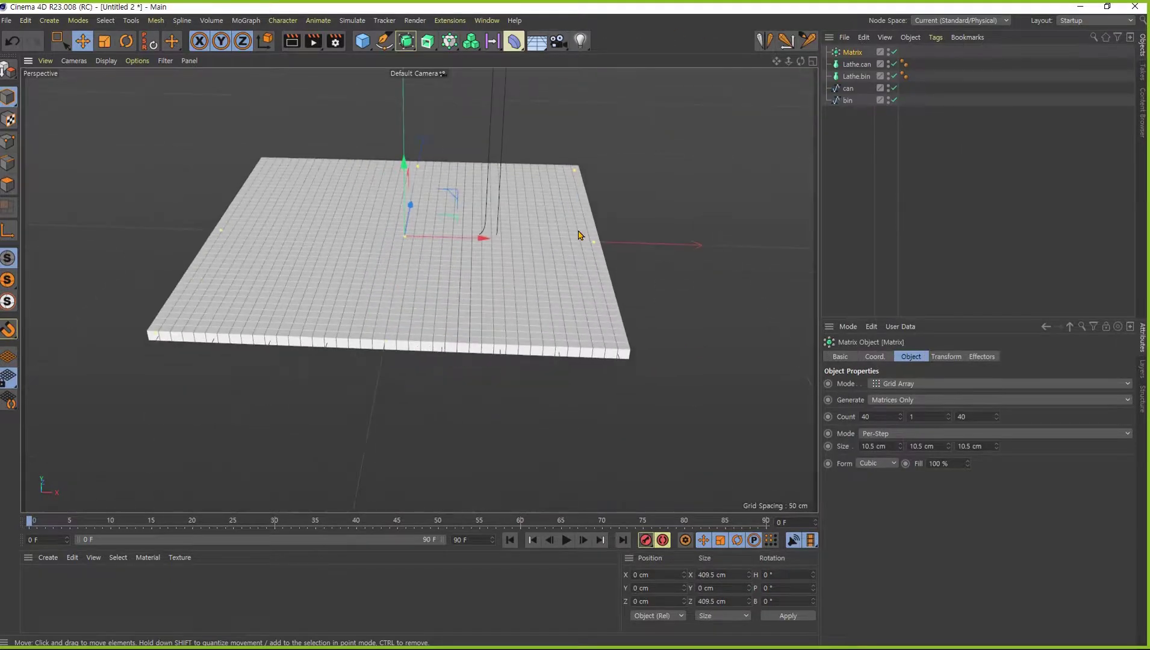
alt+right_drag(594, 331, 694, 392)
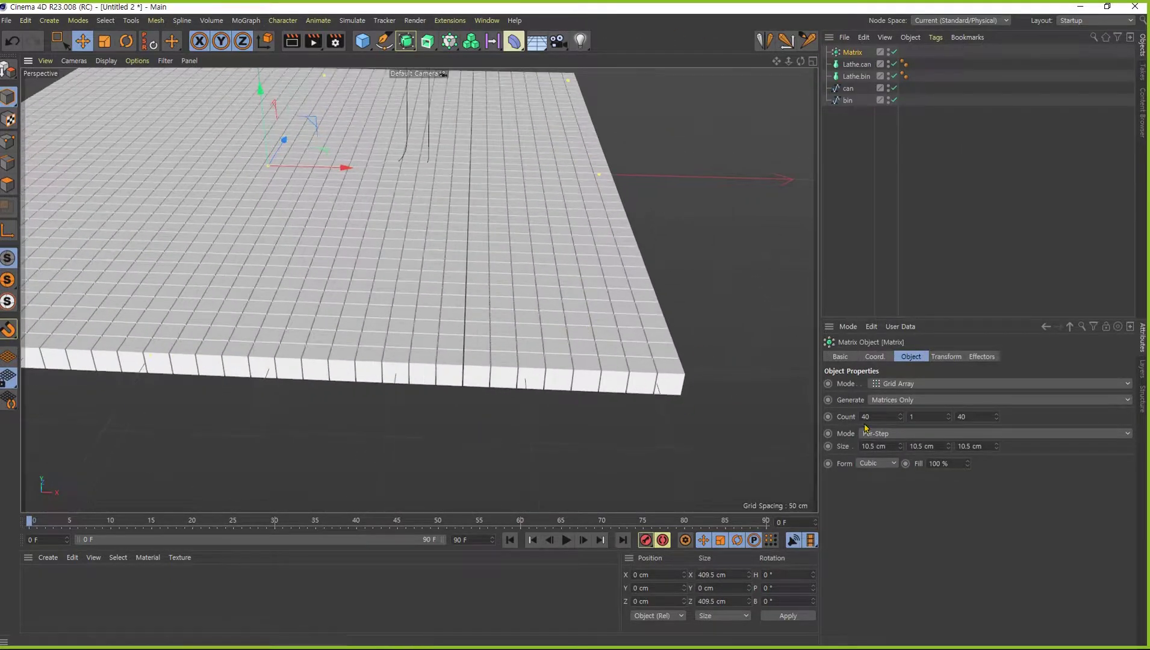
alt+right_drag(535, 347, 480, 348)
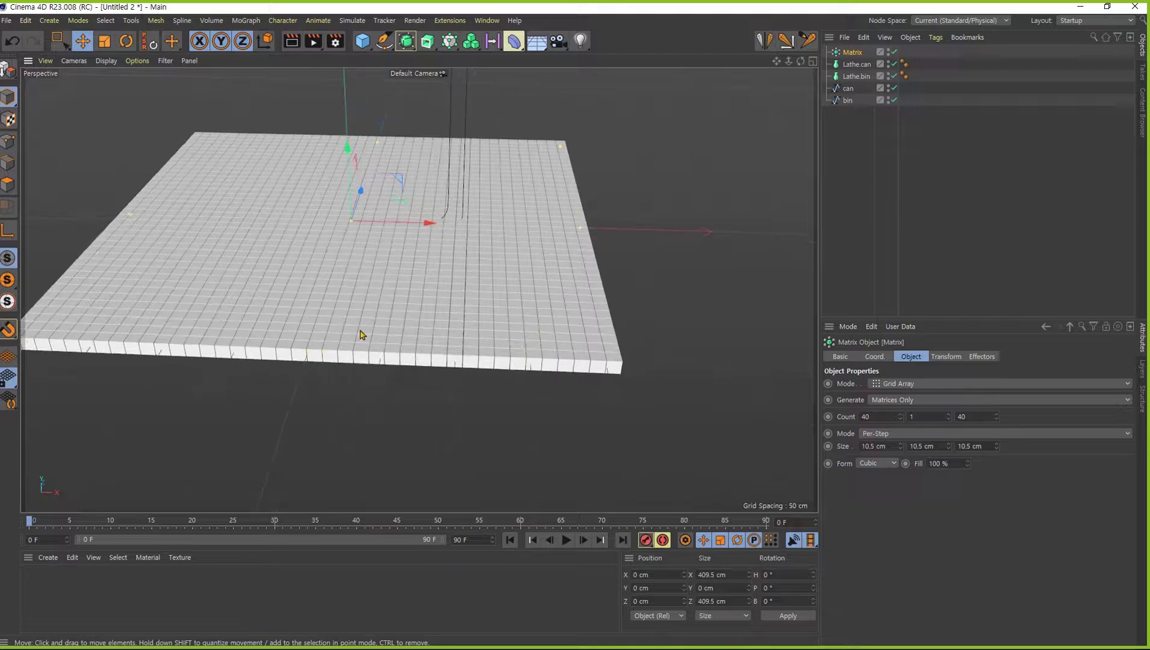
alt+middle_drag(399, 285, 475, 326)
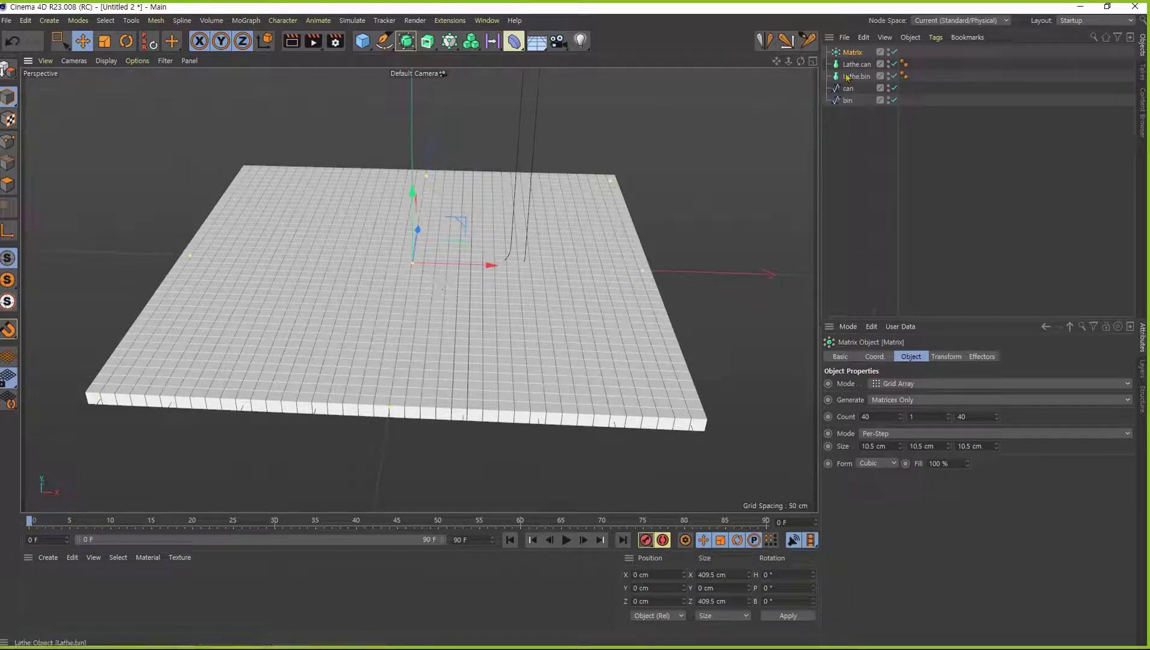
click(411, 46)
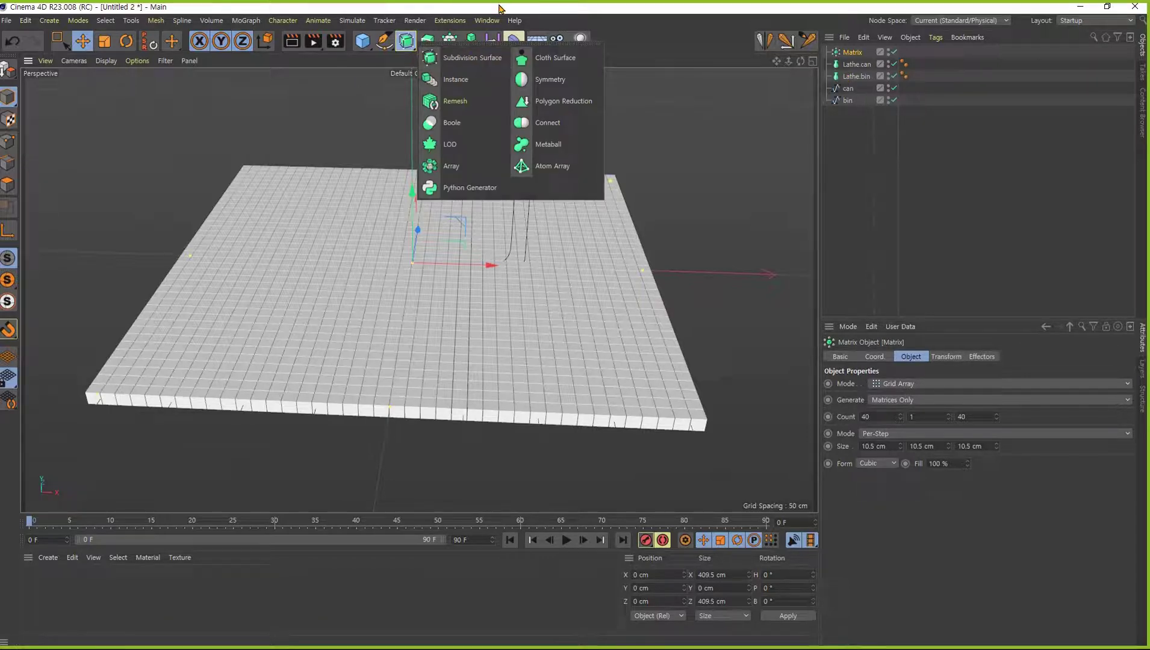
click(446, 43)
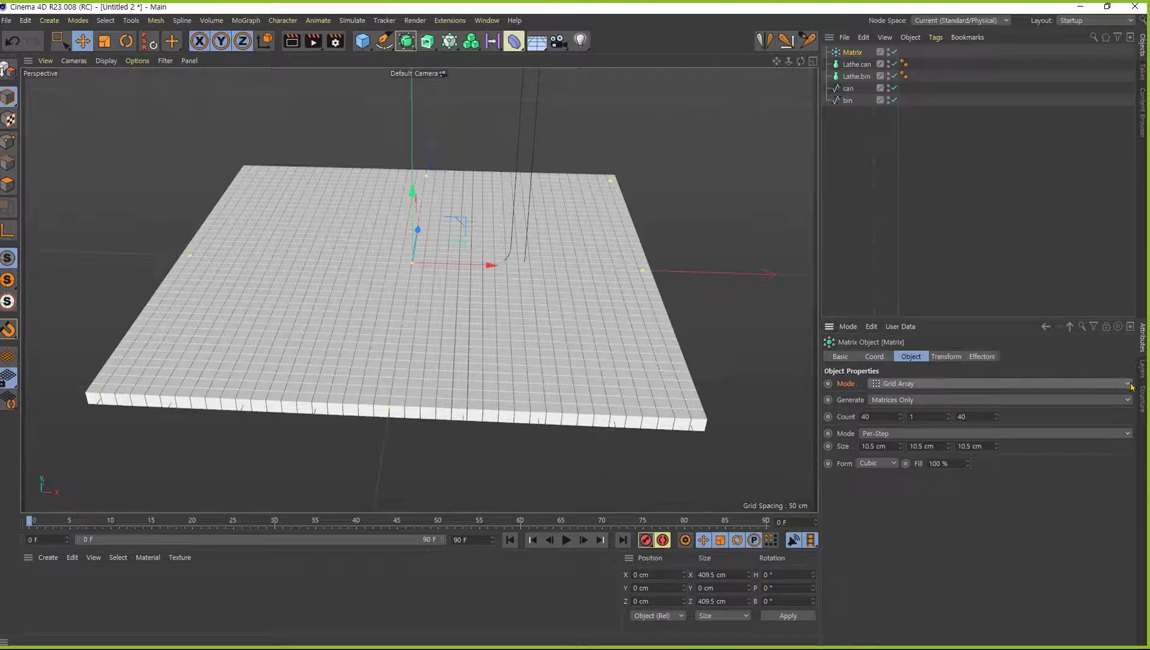
Step: Switch the Matrix to Object mode and assign the bin spline as its source object
click(898, 386)
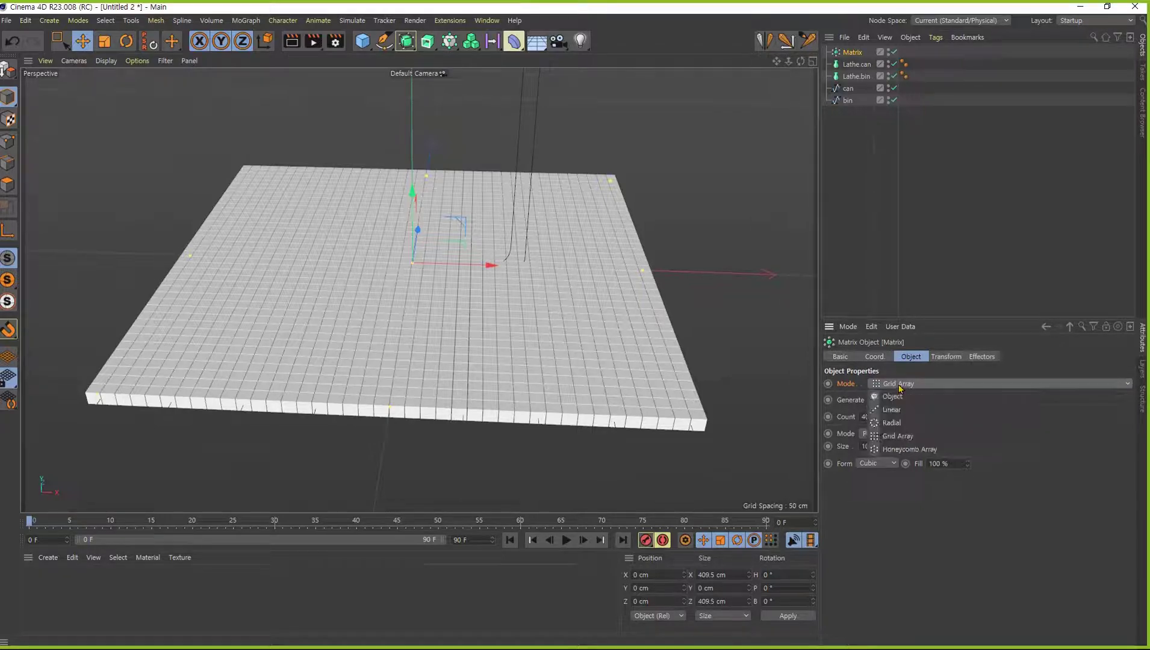
click(902, 396)
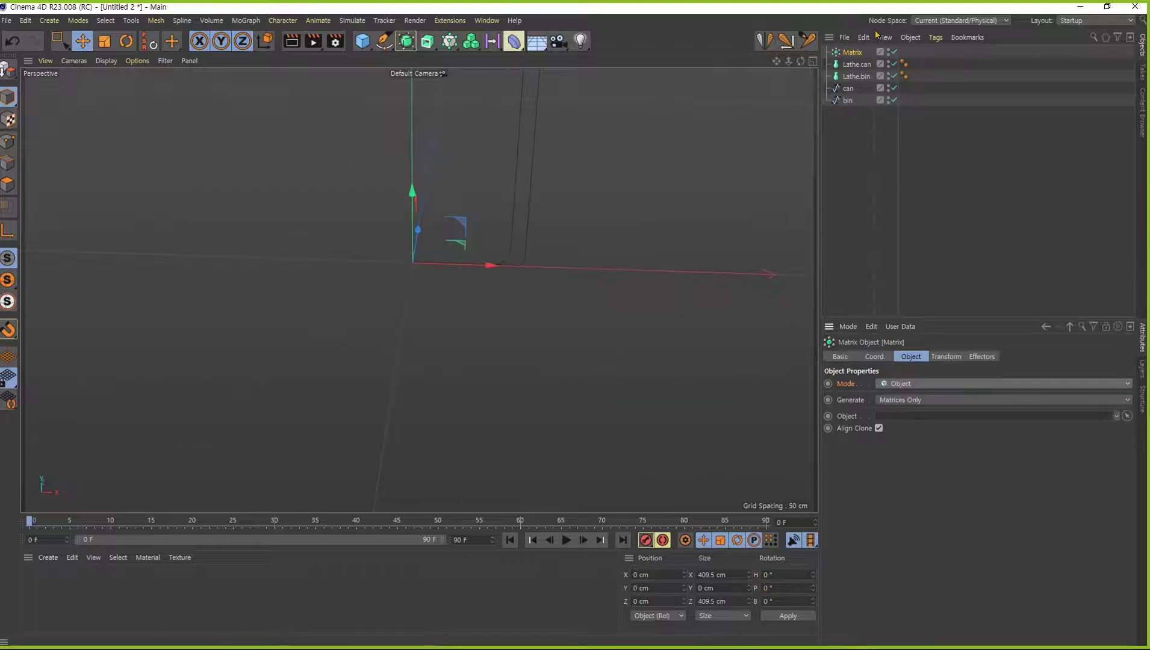
click(847, 100)
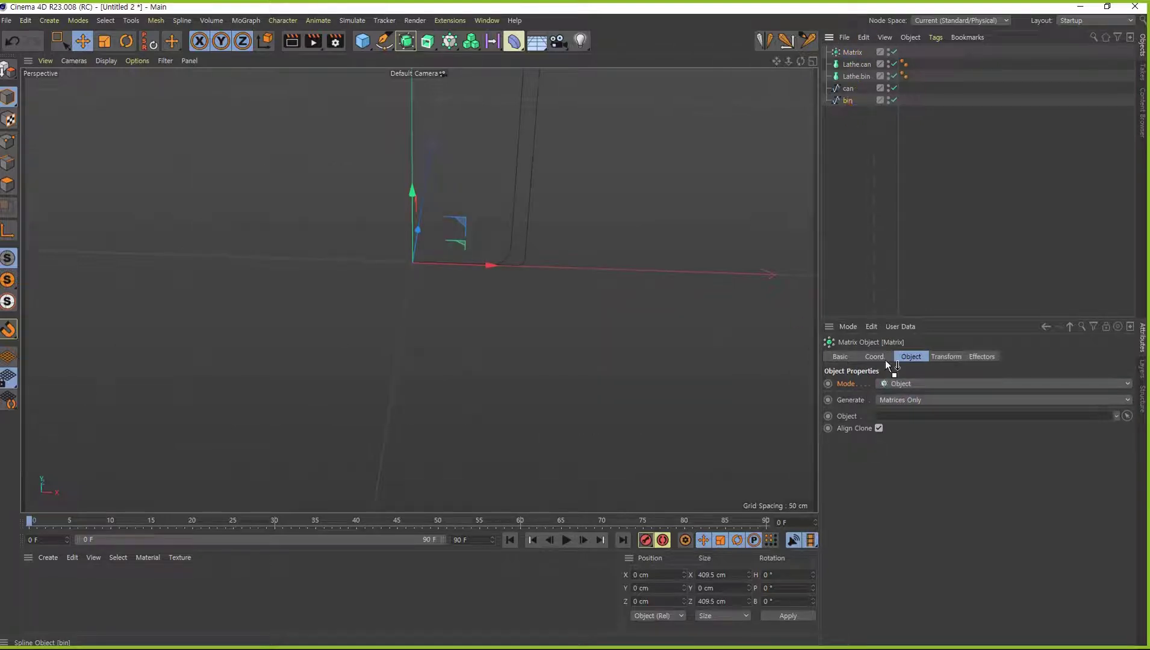
drag(885, 360, 899, 416)
Step: Rename the Matrix object as Matrix.bin
click(854, 53)
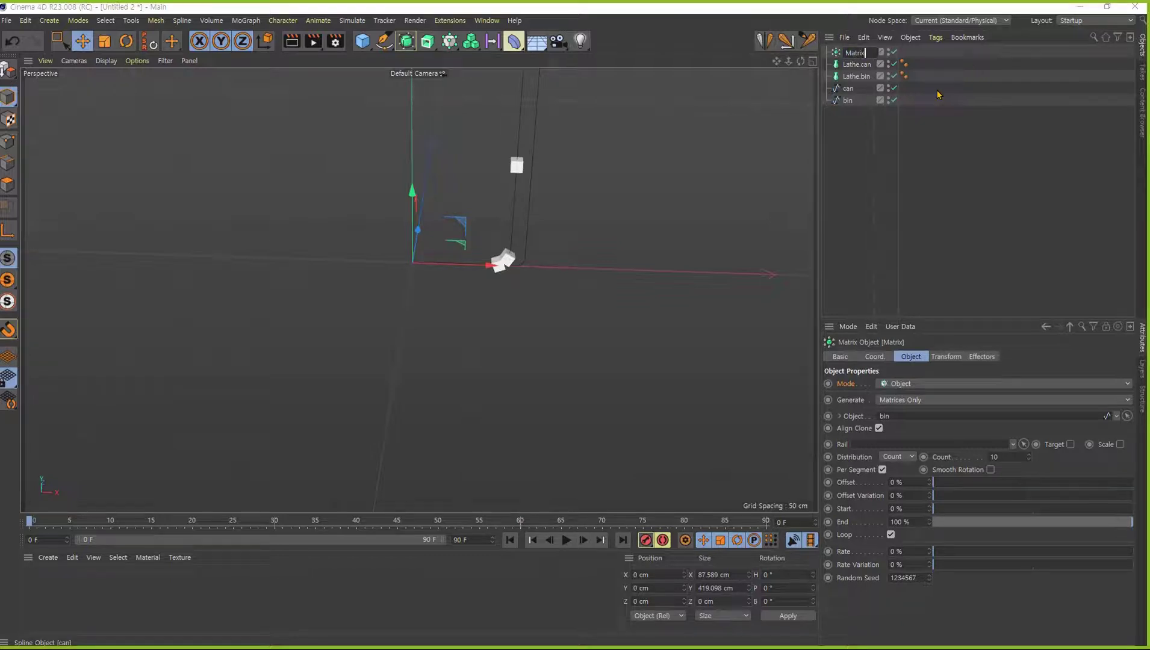
text(.bin)
key(Return)
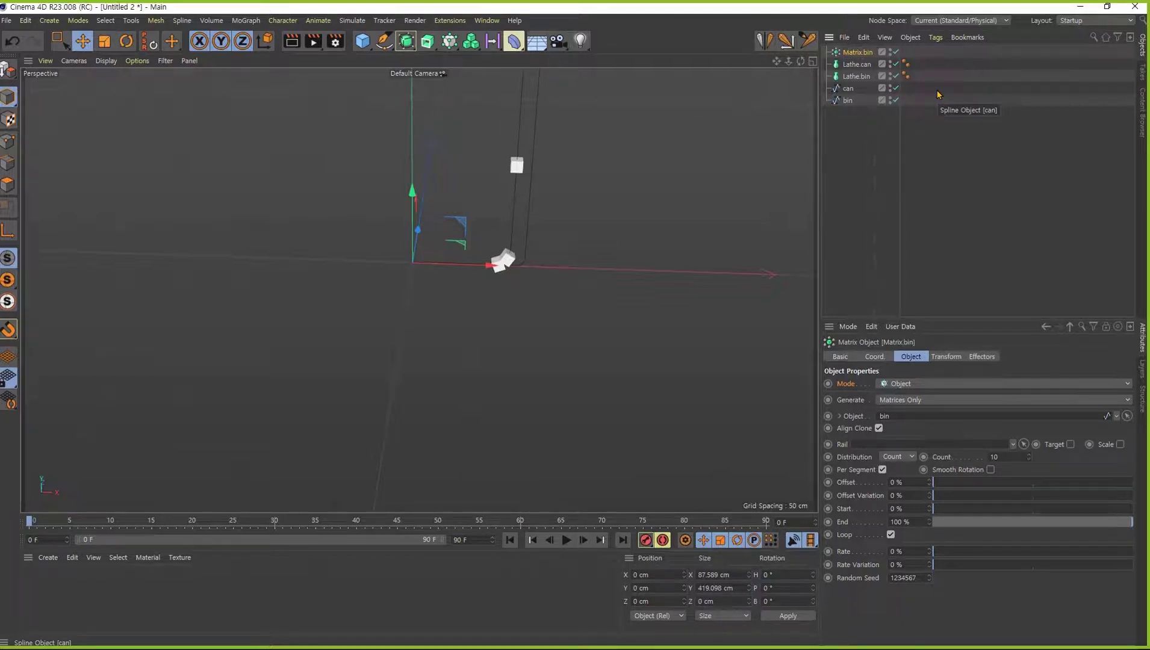
Step: Set Matrix.bin's distribution along the bin spline to Even with a count of 100
alt+middle_drag(516, 167, 499, 358)
alt+drag(498, 358, 528, 272)
alt+right_drag(527, 273, 498, 283)
alt+middle_drag(508, 294, 497, 350)
alt+right_drag(498, 329, 480, 337)
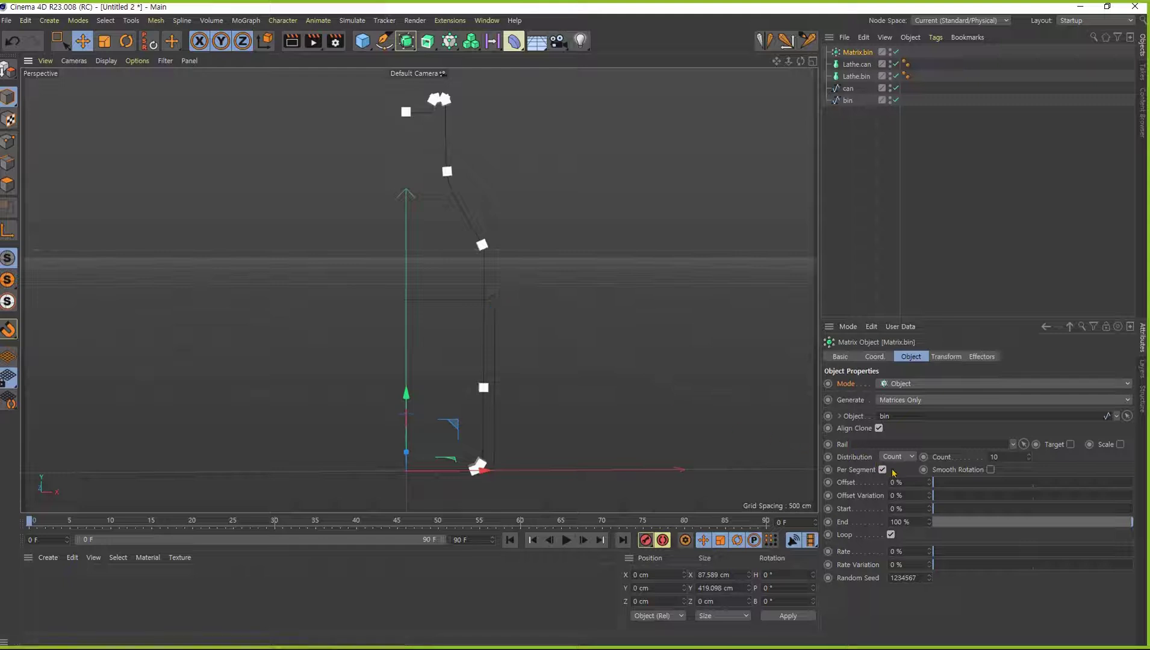
click(907, 458)
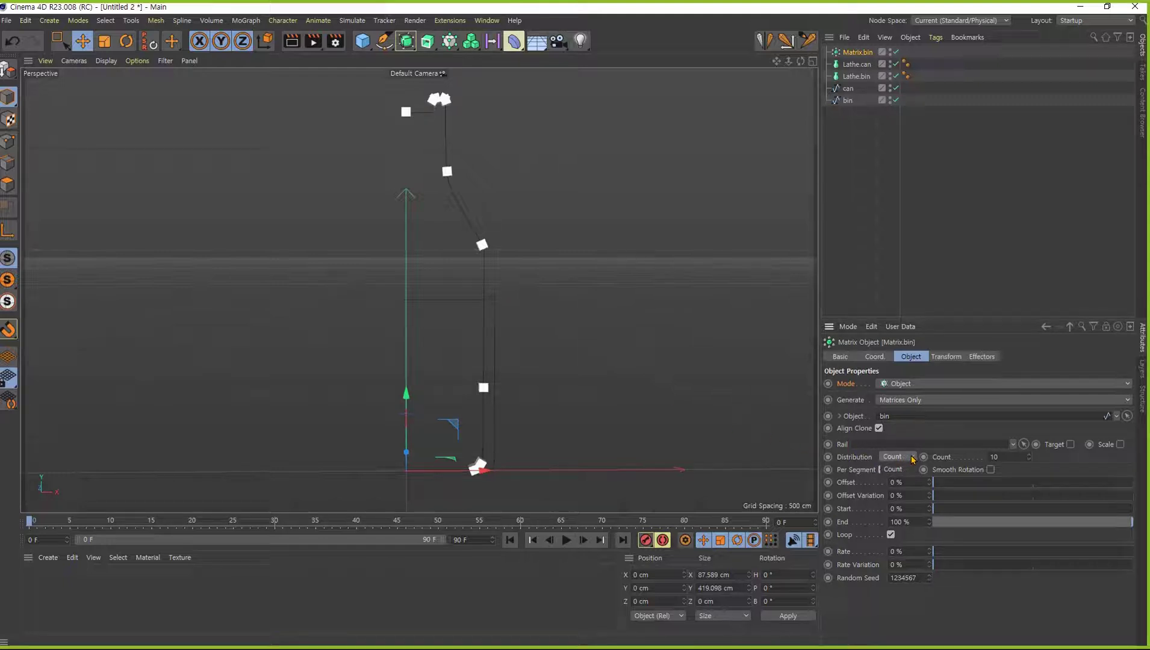
click(912, 459)
click(900, 457)
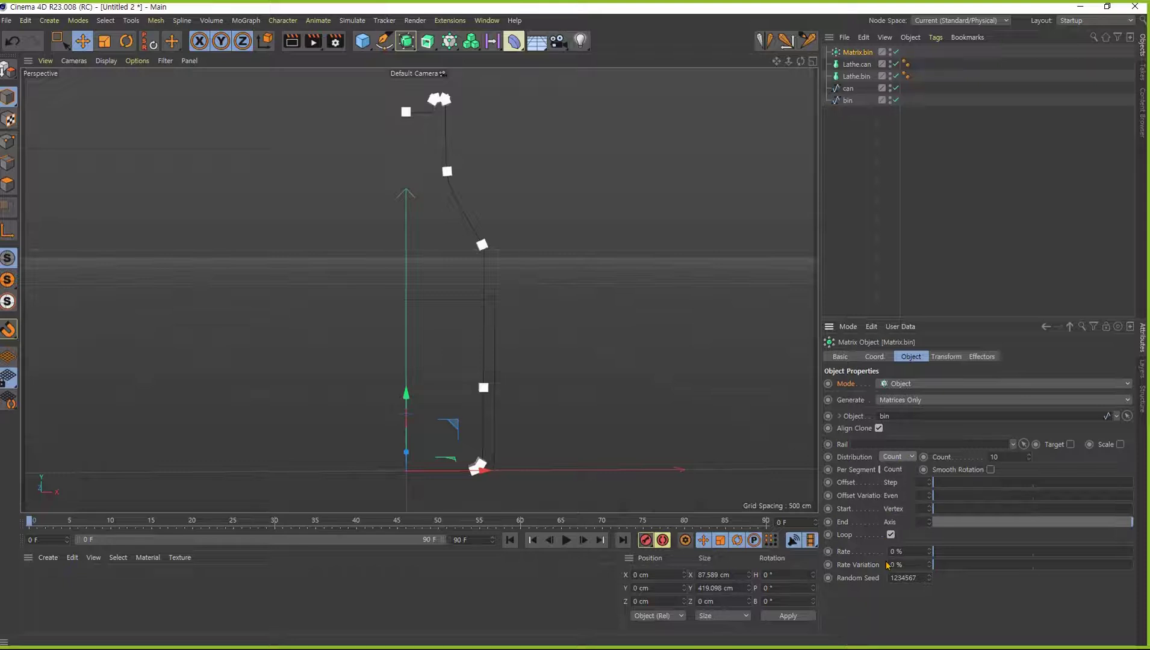
click(899, 497)
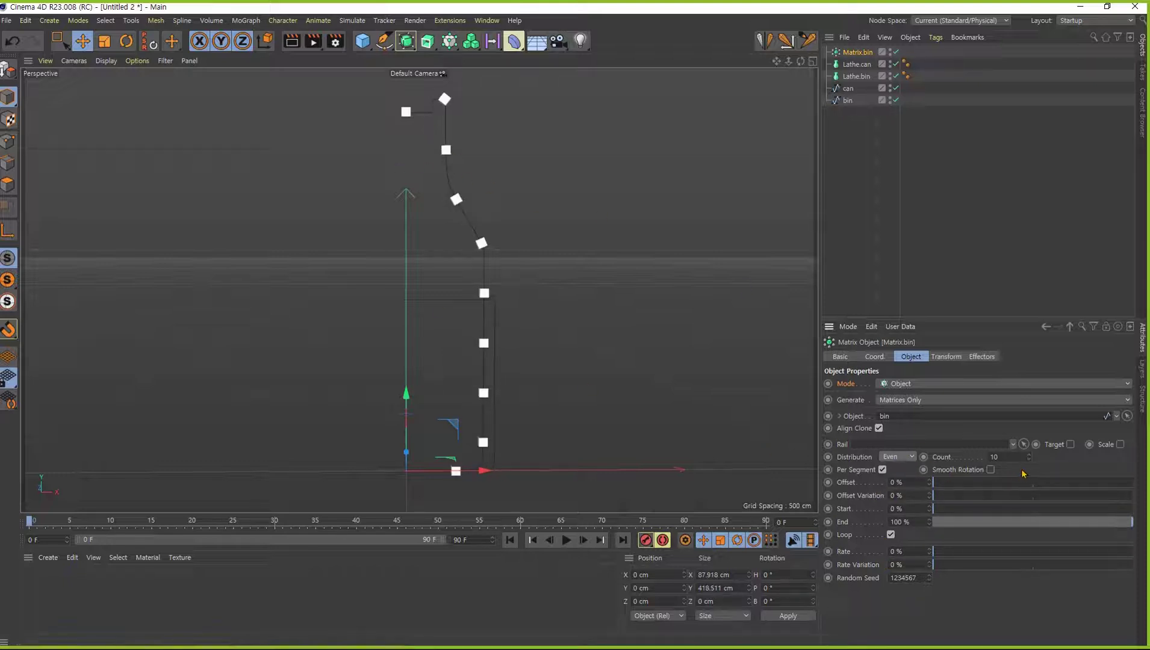
click(994, 457)
text(100)
key(Return)
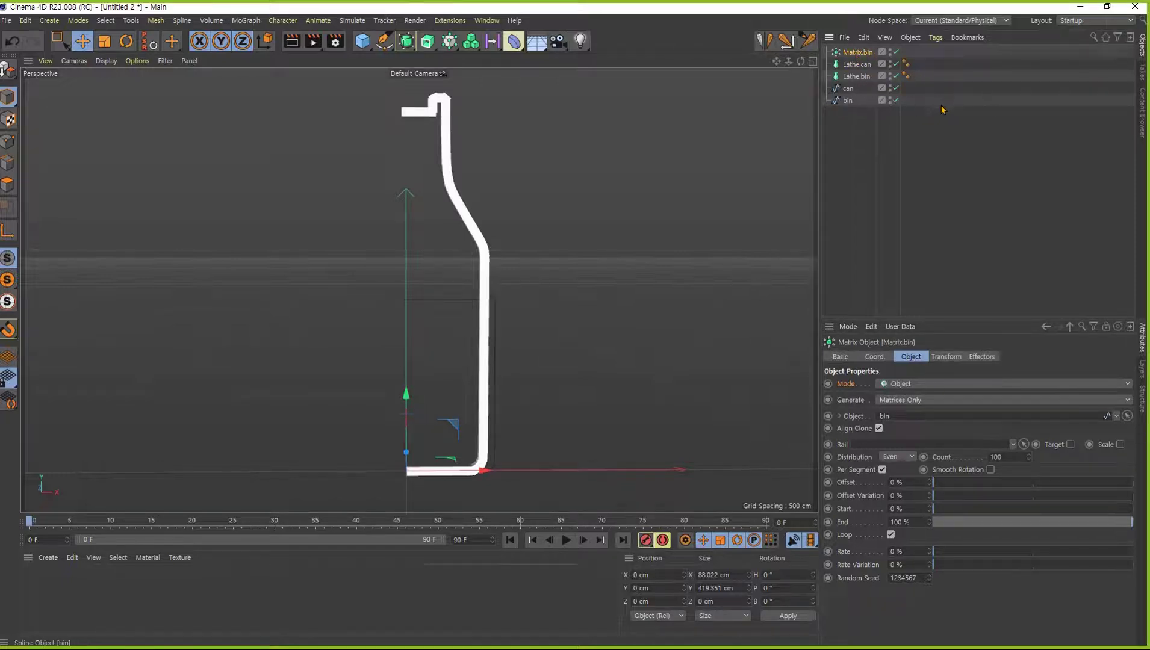
Step: Duplicate Matrix.bin as Matrix.can and assign the can spline as the copy's source object
key(ctrl+c)
key(ctrl+v)
double_click(869, 55)
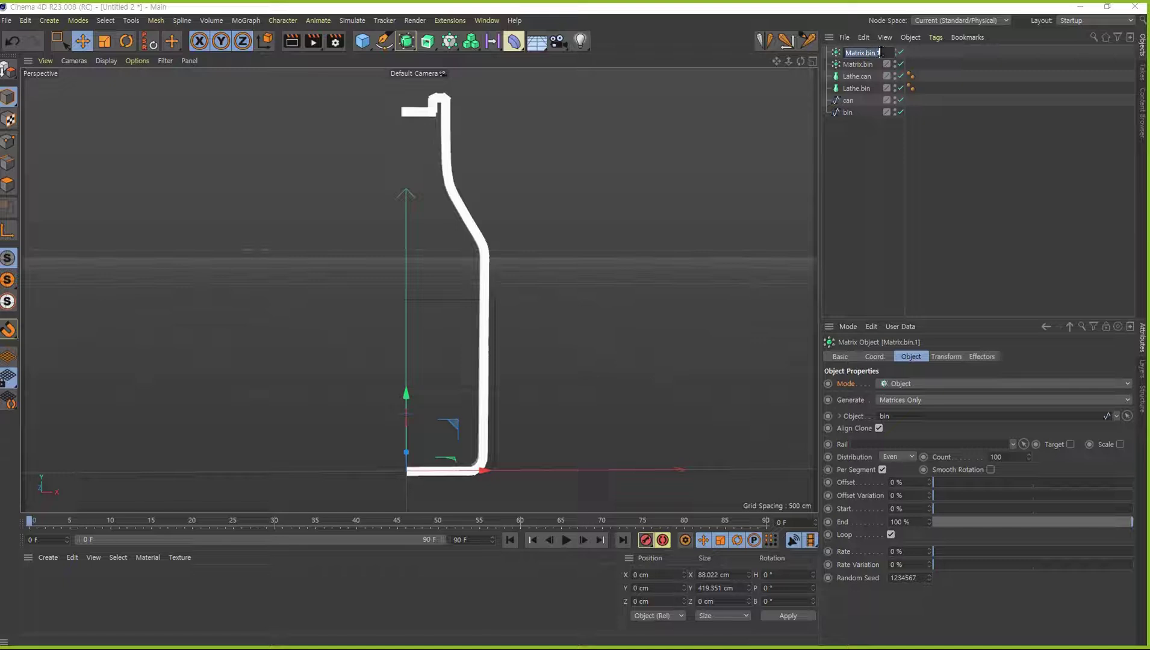
click(881, 53)
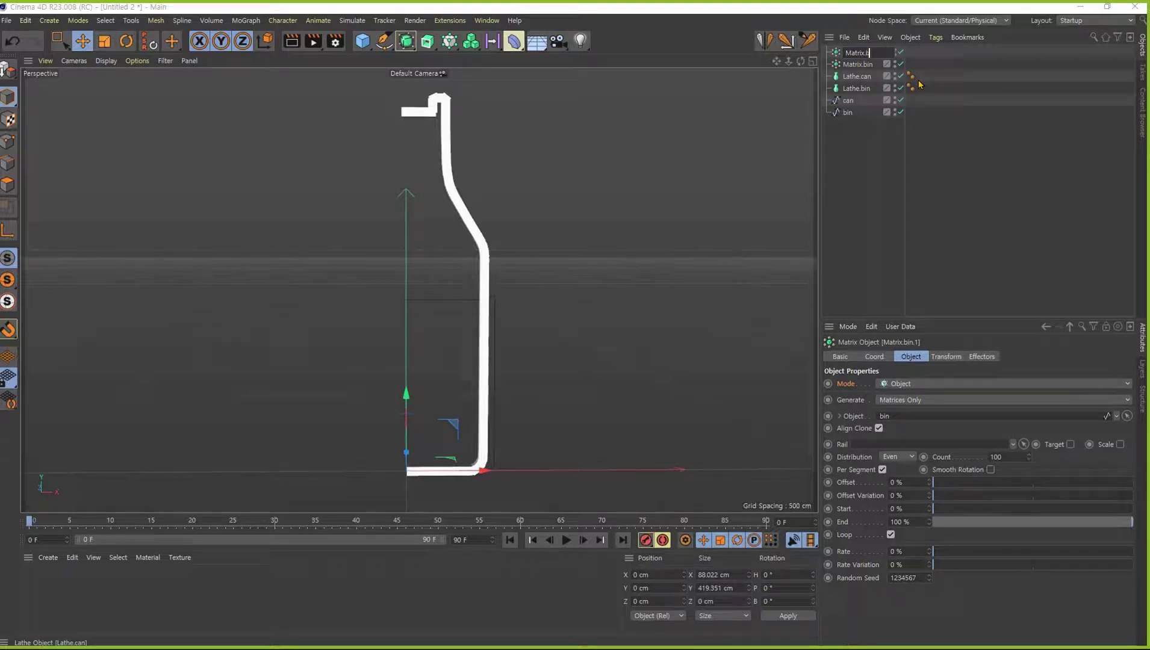
key(BackSpace)
text(can)
key(Return)
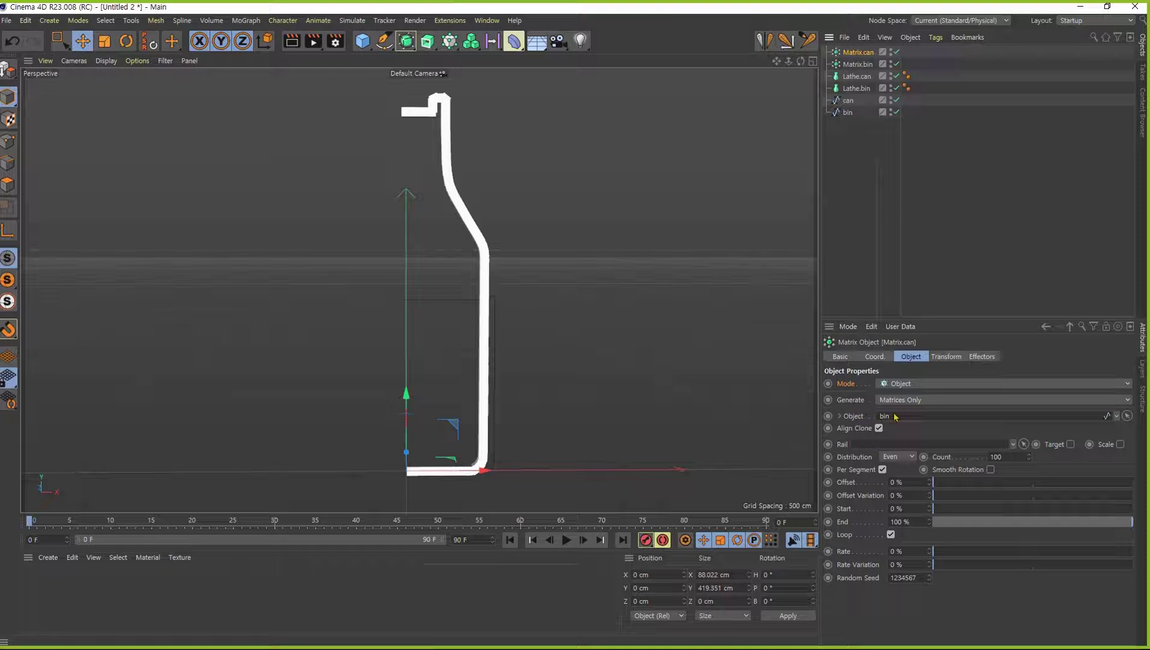
drag(848, 102, 924, 422)
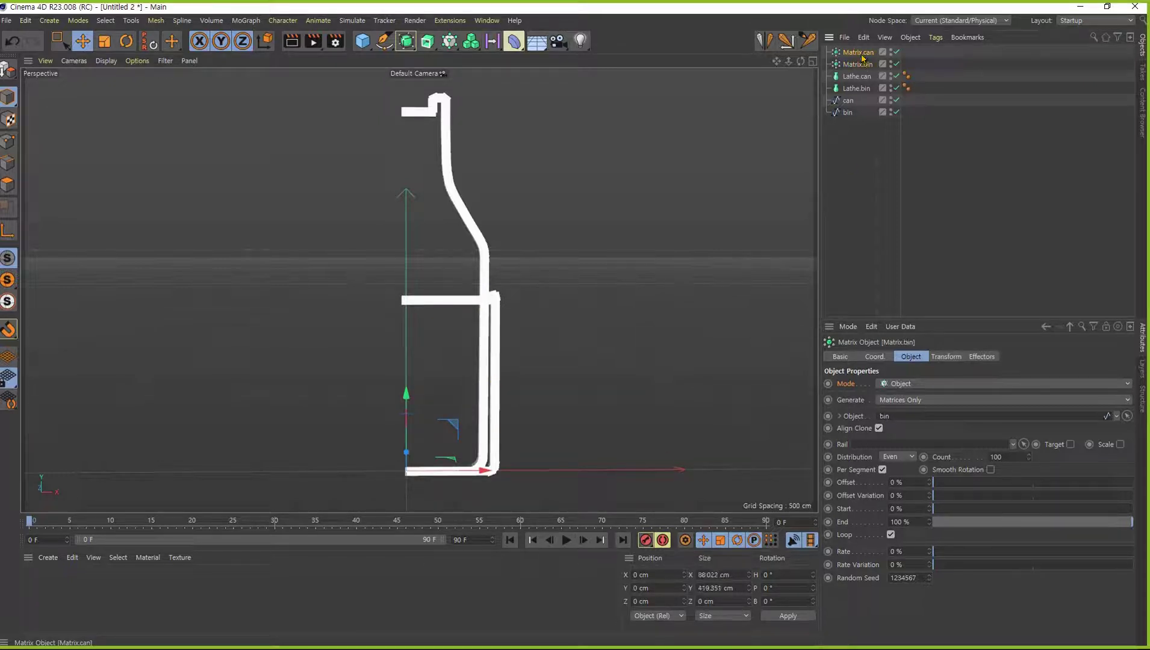
Step: Hide the can and bin splines in both the viewport and the render
click(849, 112)
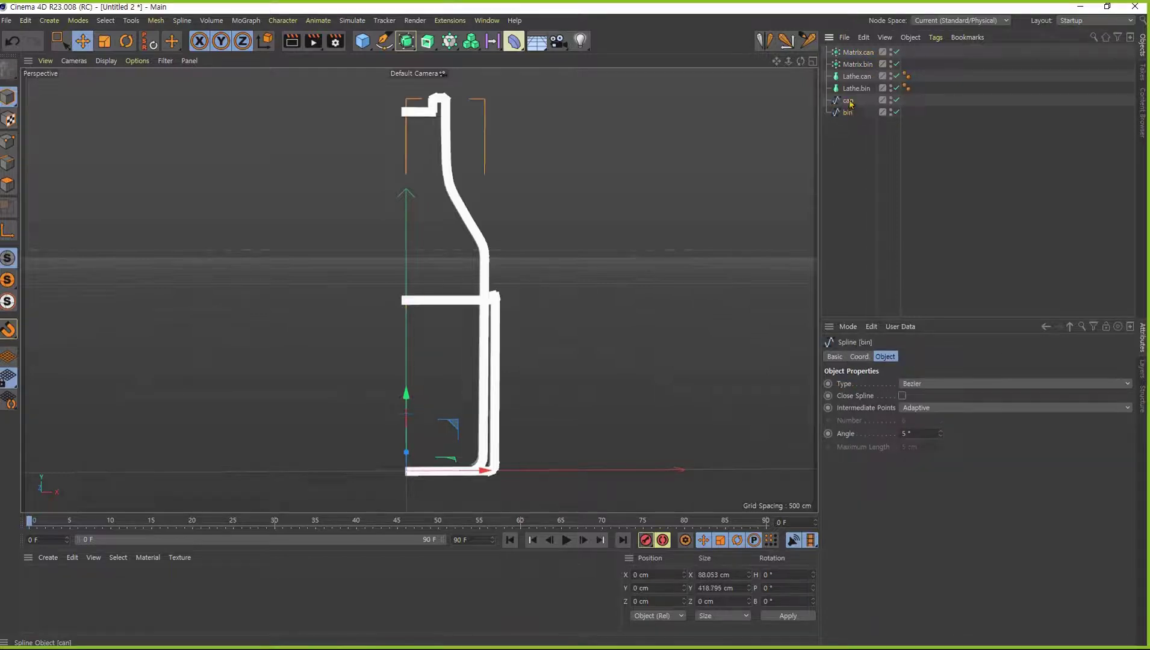
click(848, 100)
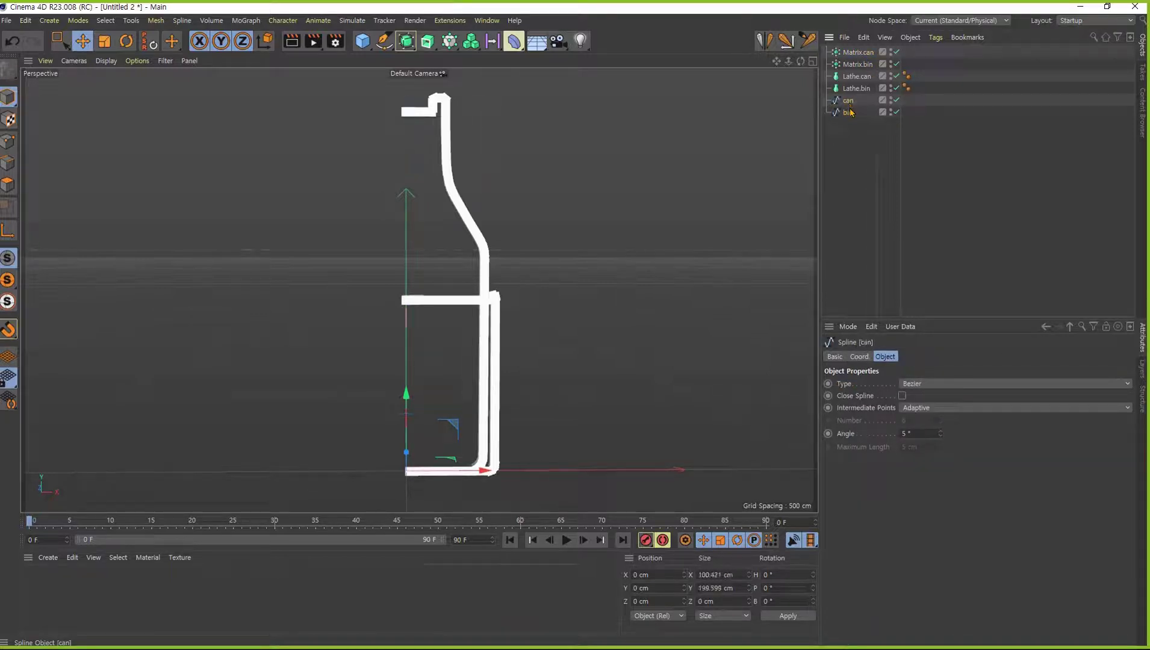
click(848, 112)
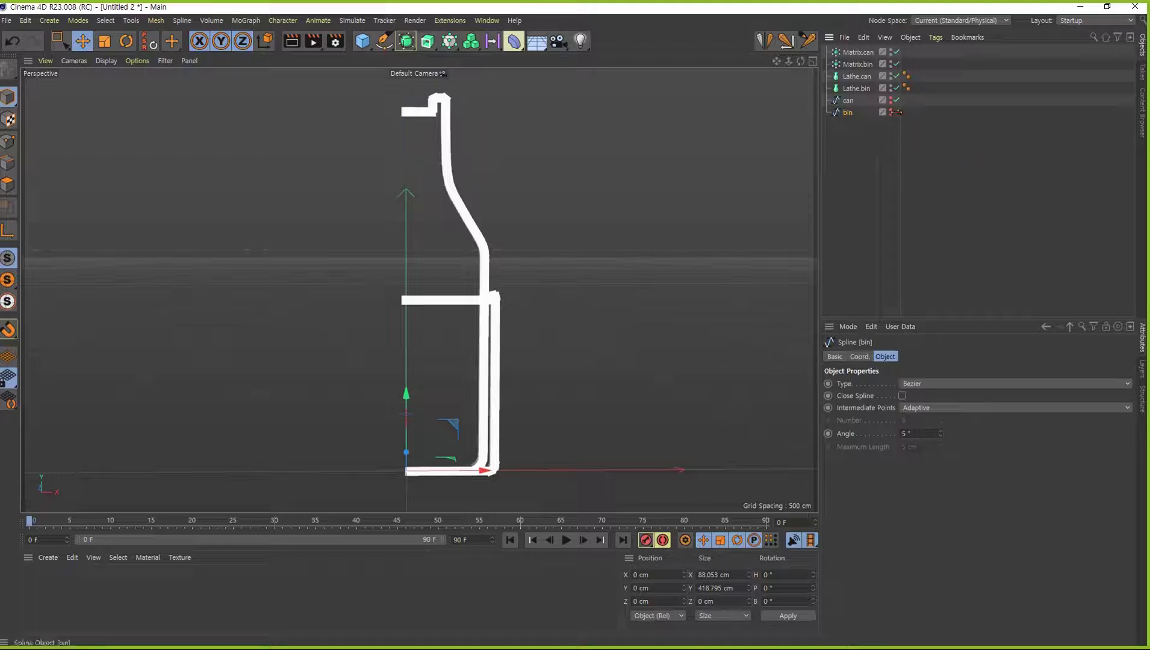
click(856, 76)
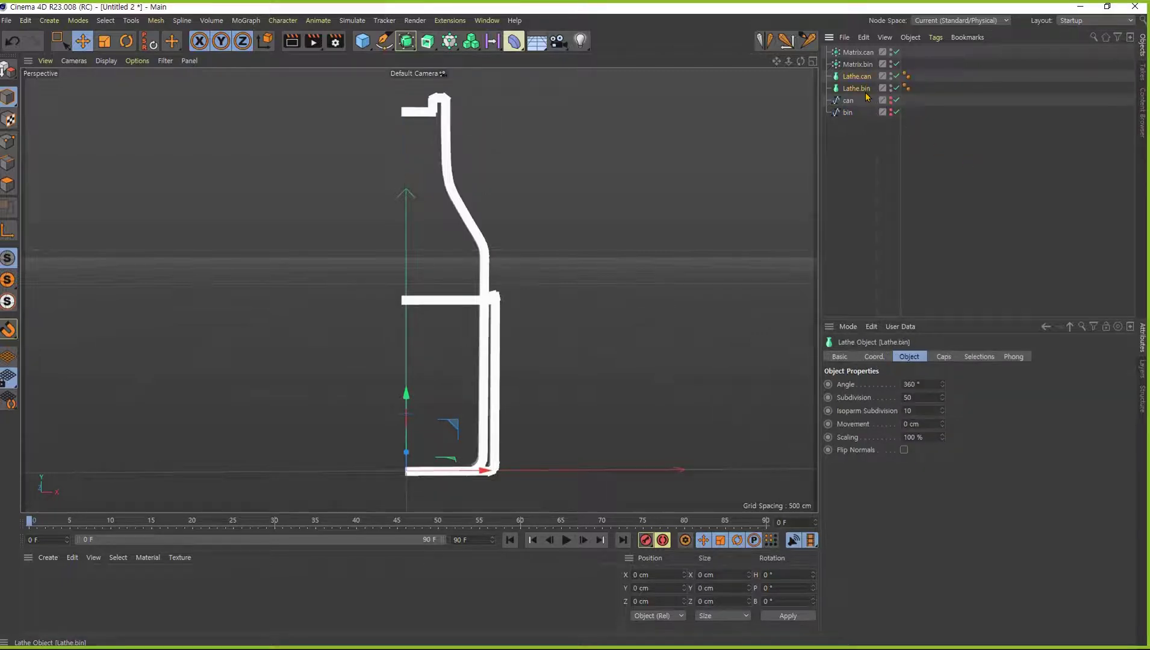
click(867, 77)
click(858, 88)
click(858, 63)
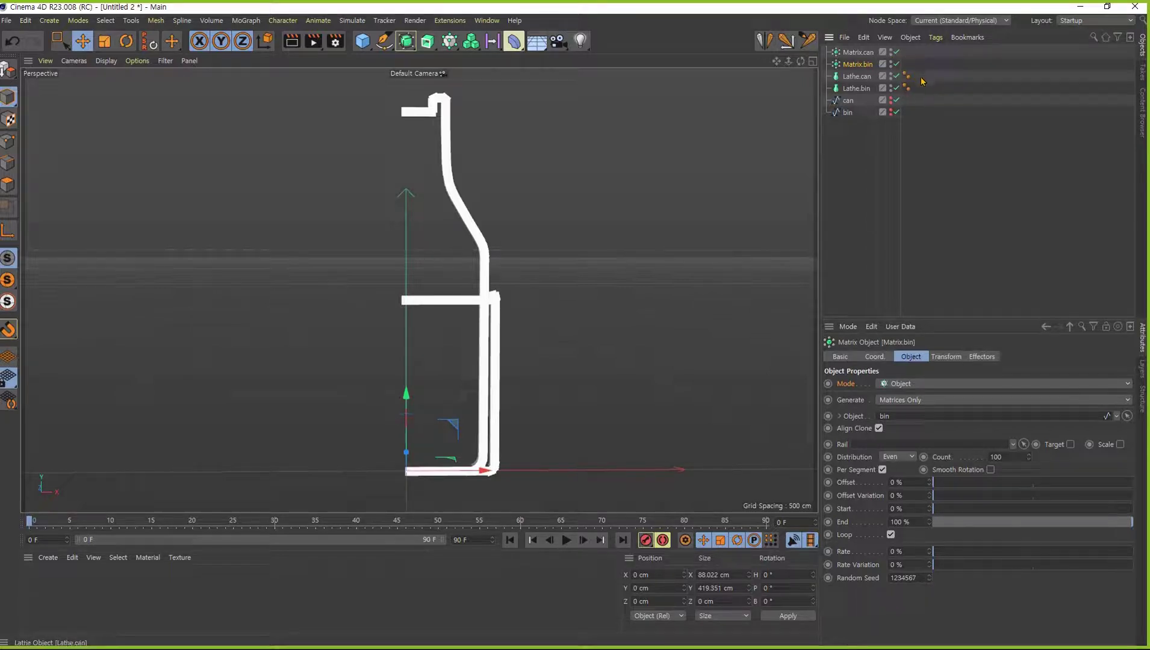
click(974, 192)
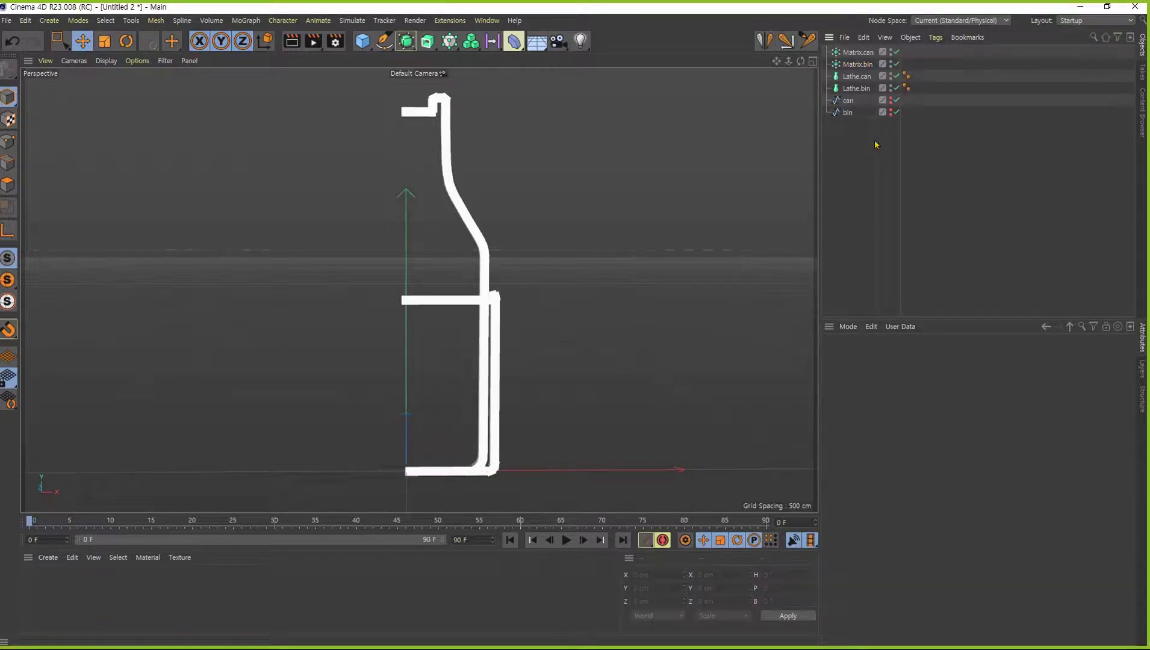
click(859, 53)
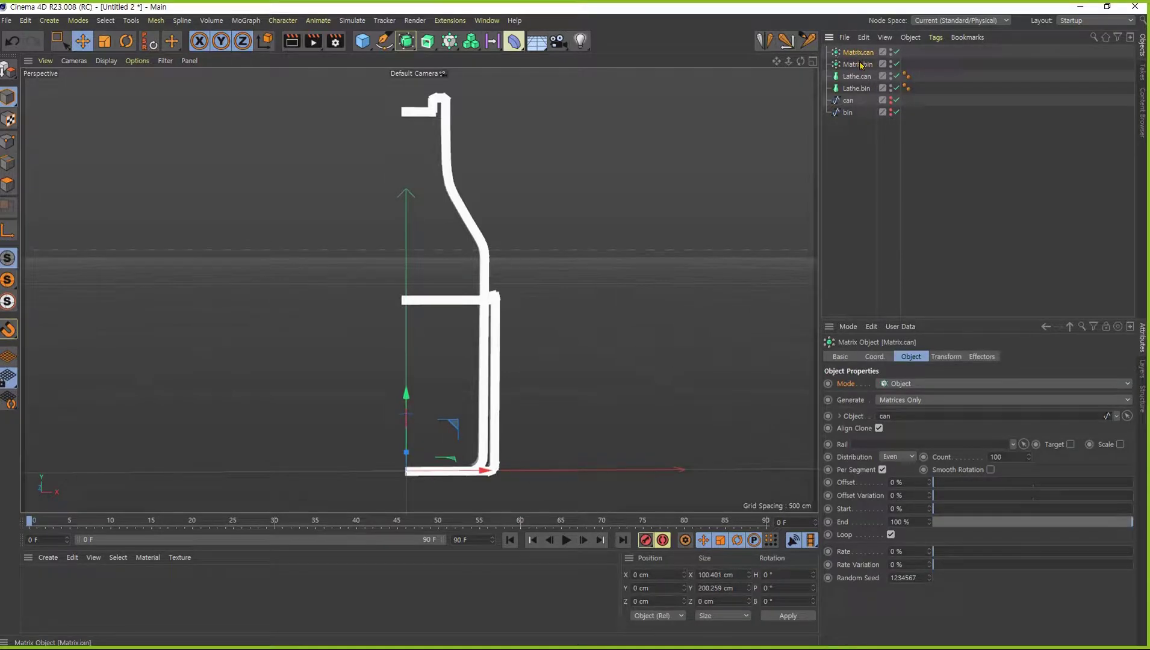
Step: Add a MoGraph Tracer linked to Matrix.bin and set its tracing mode to Connect All Objects
click(860, 64)
click(457, 51)
click(507, 110)
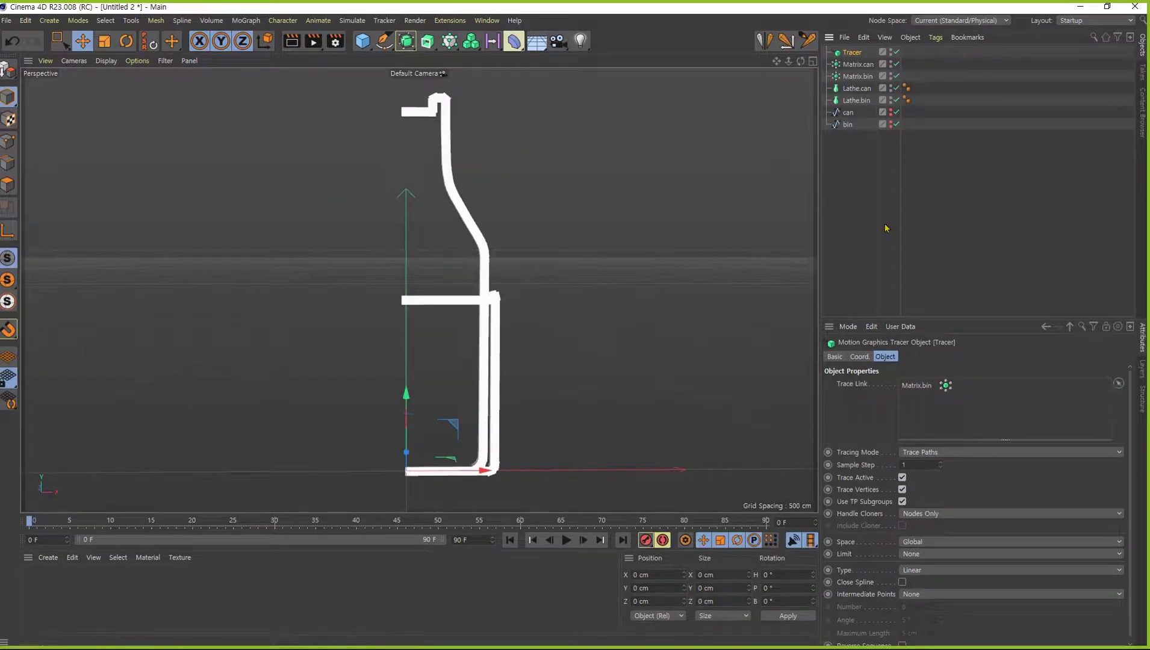
click(963, 452)
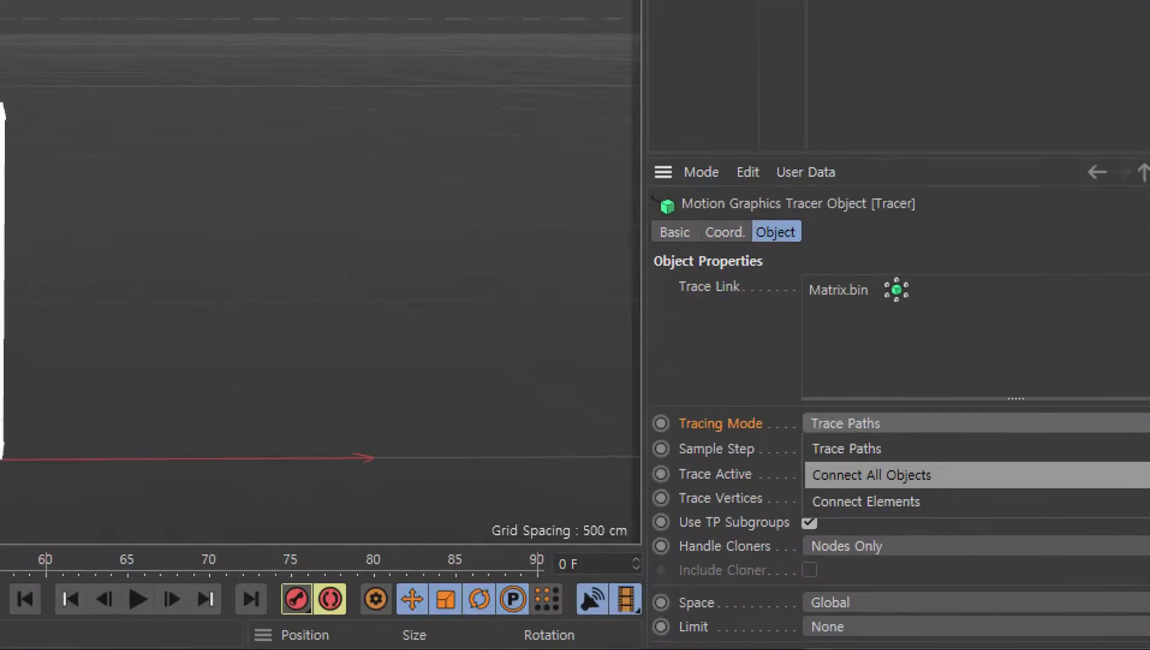
click(882, 480)
ctrl+drag(797, 462, 935, 487)
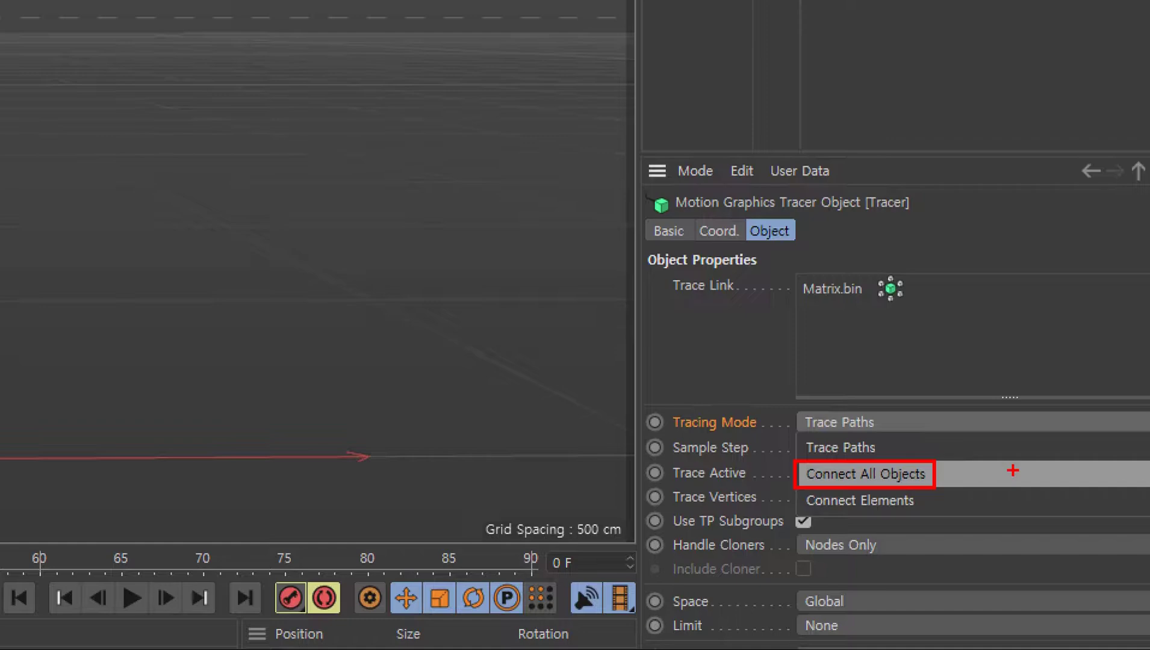
key(Escape)
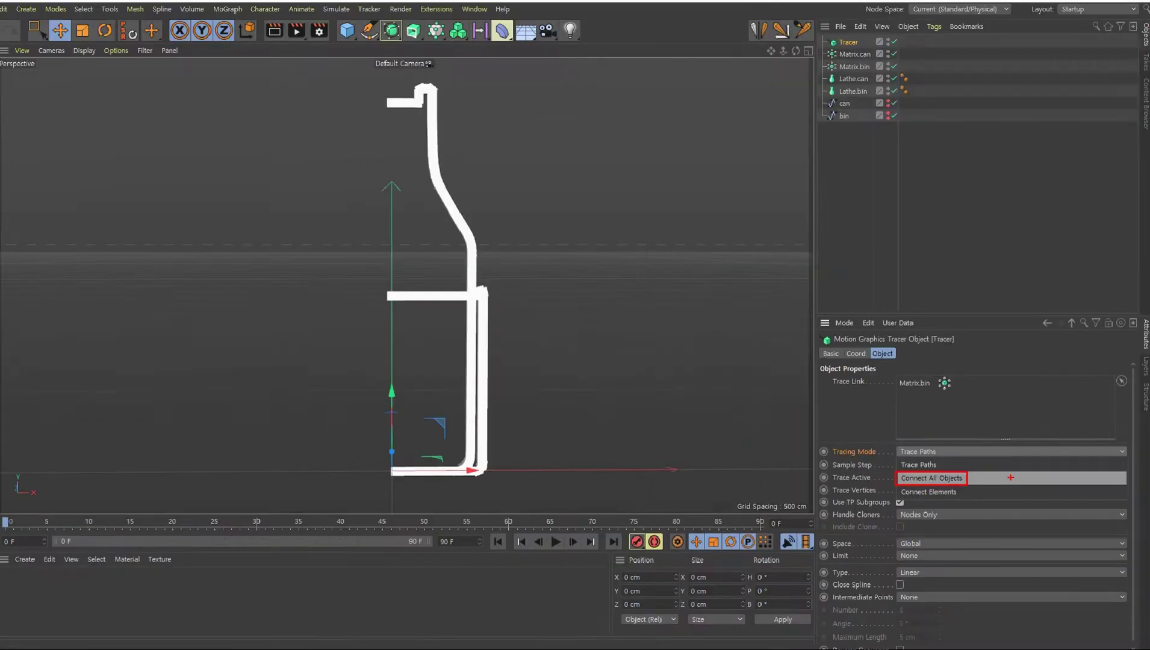
click(953, 453)
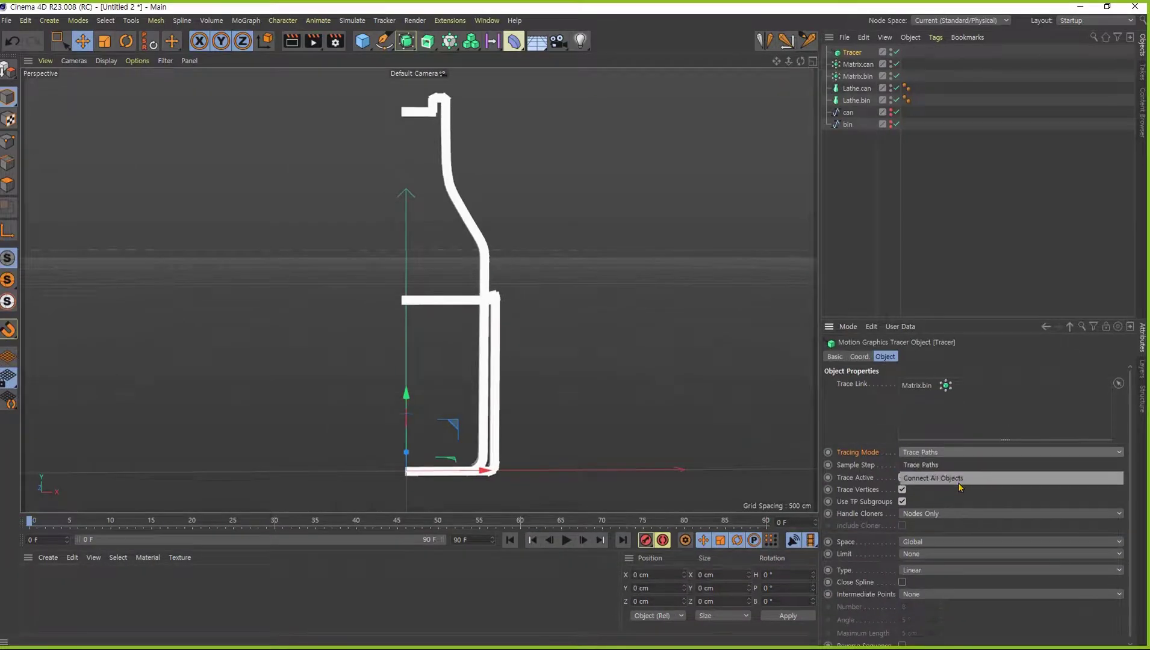
click(951, 479)
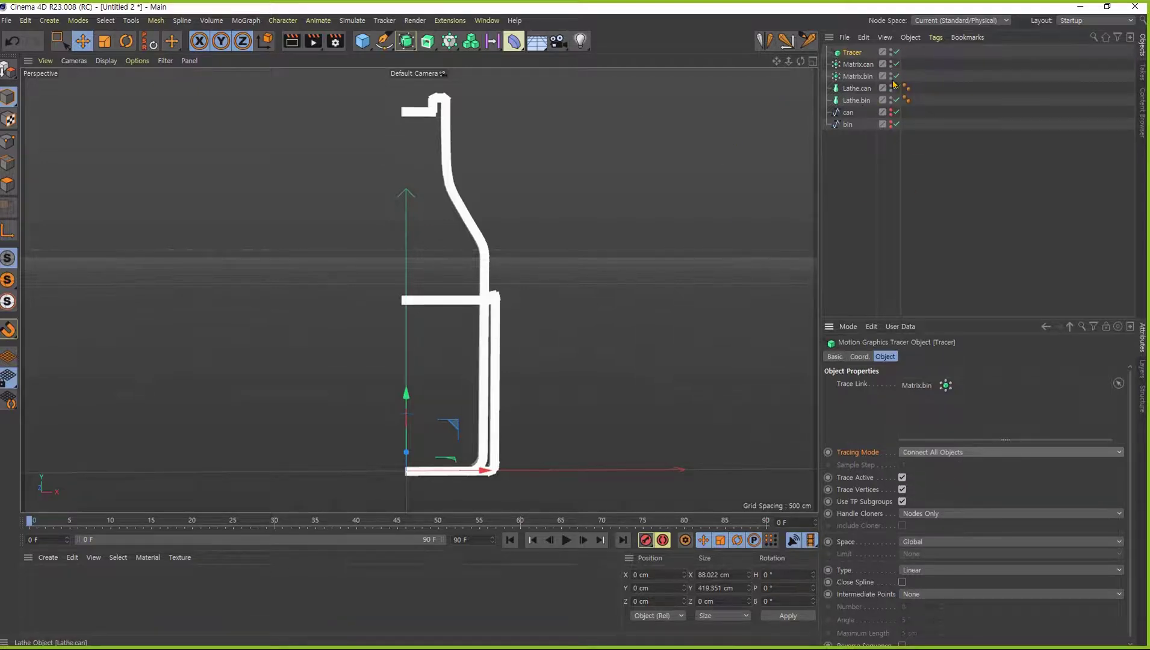
Step: Rename the Tracer as Tracer.bin and hide the Matrix.can and Matrix.bin objects
click(865, 55)
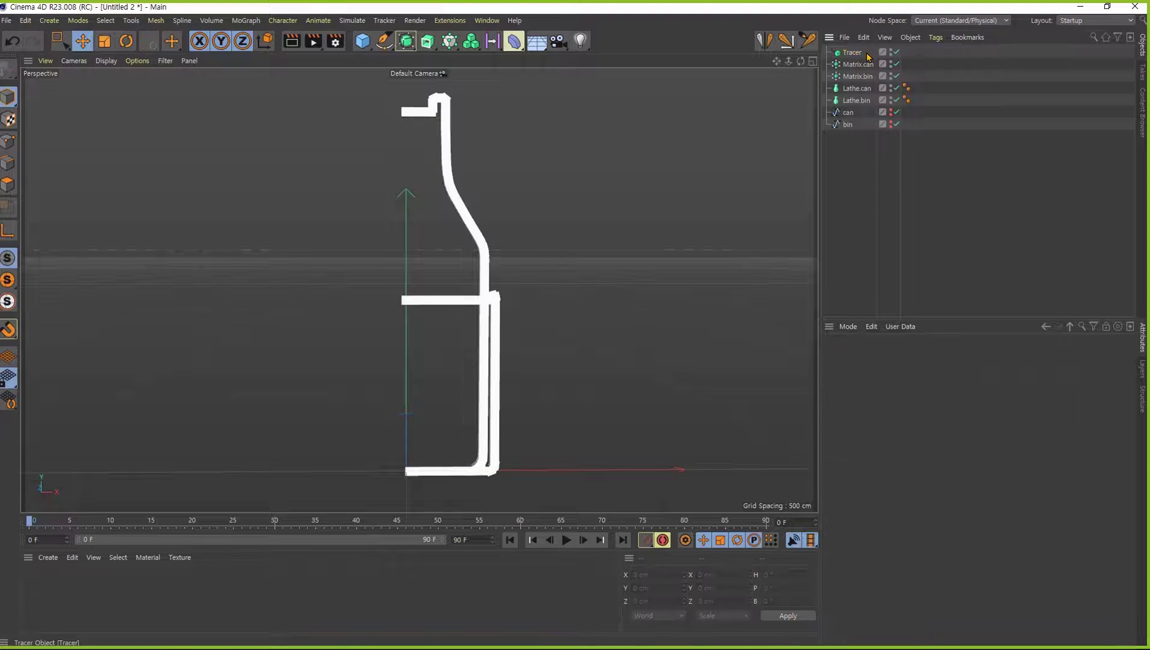
double_click(856, 53)
click(864, 52)
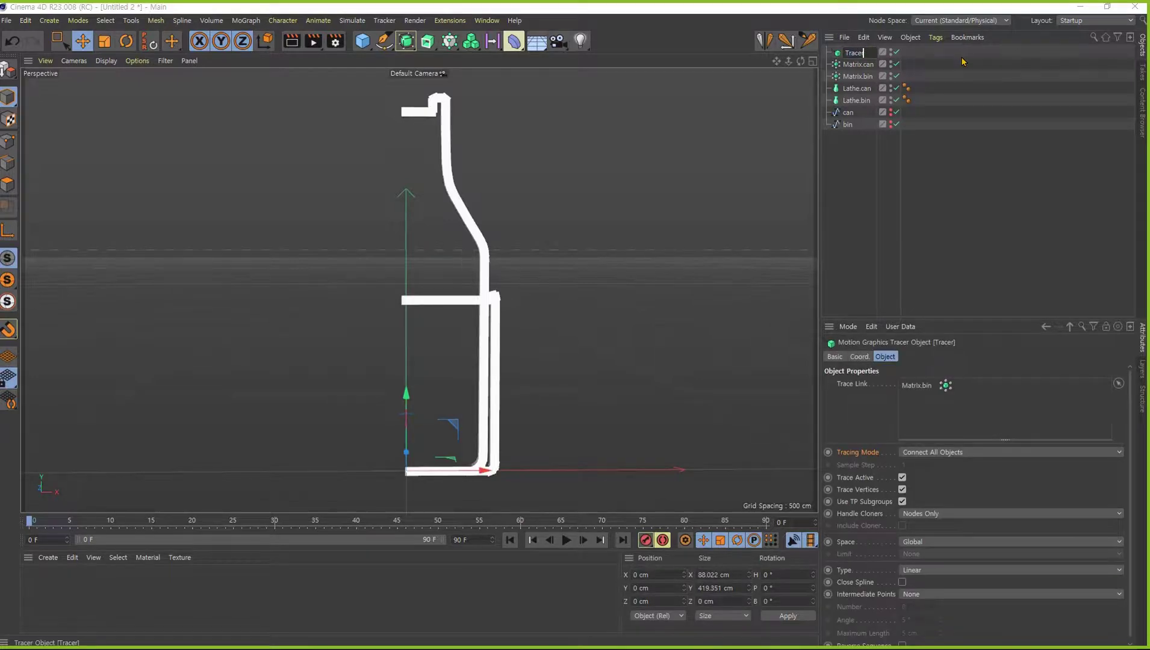
text(.bin)
key(Return)
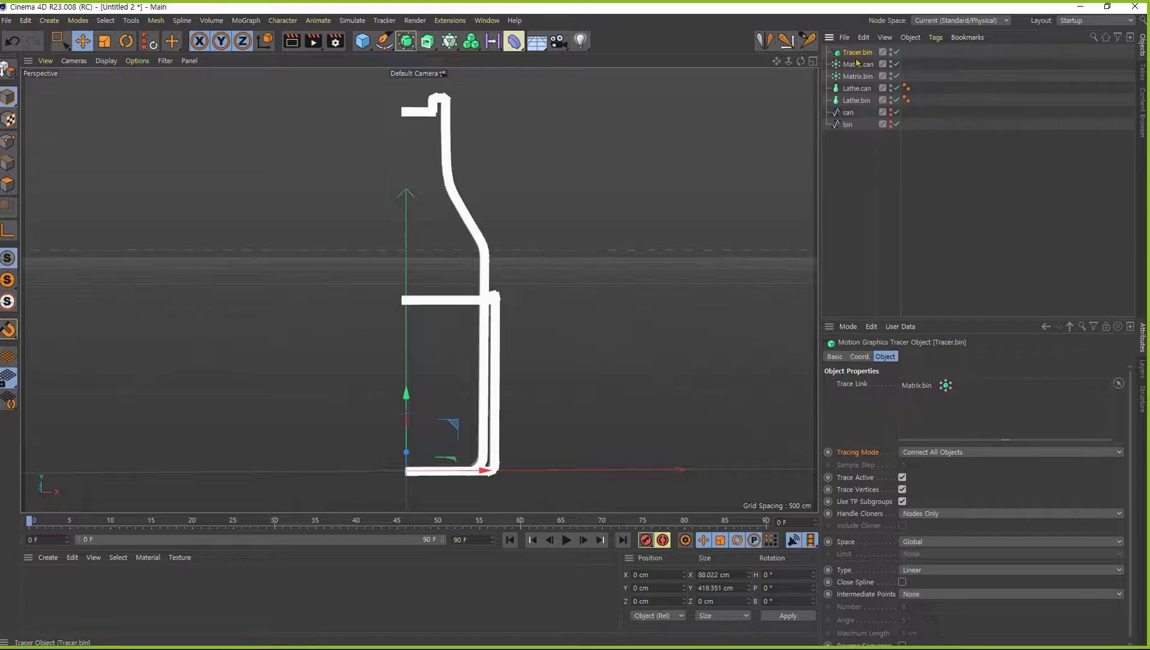
alt+click(890, 68)
alt+click(892, 76)
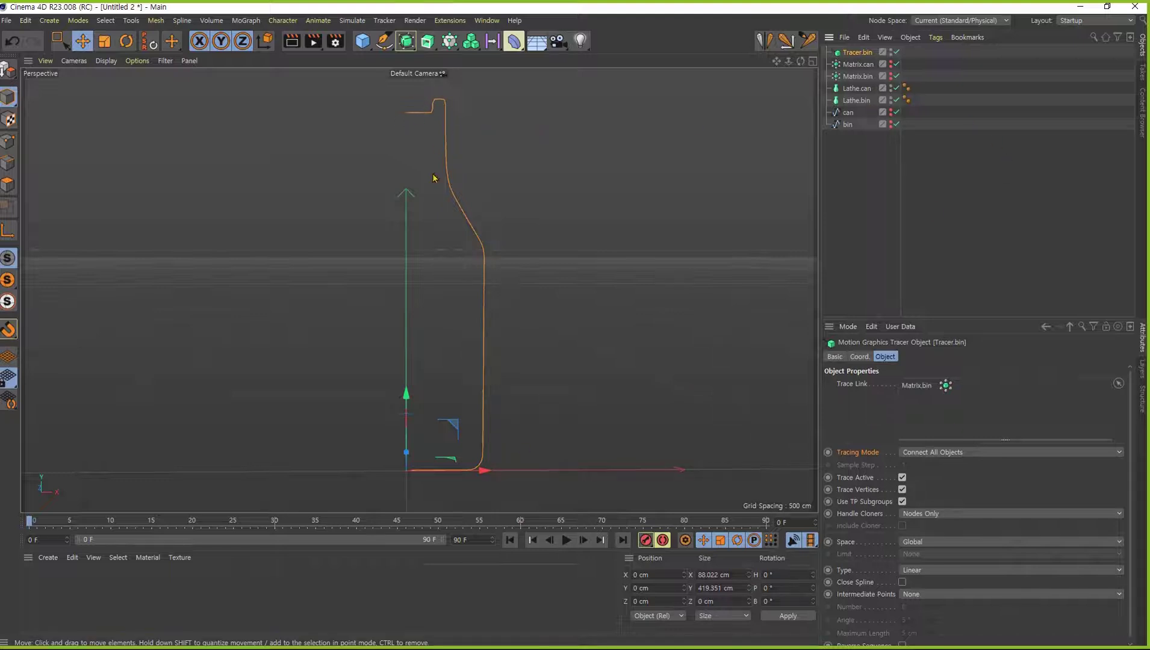
Step: Add a second MoGraph Tracer linked to Matrix.can and set its tracing mode to Connect All Objects
click(860, 65)
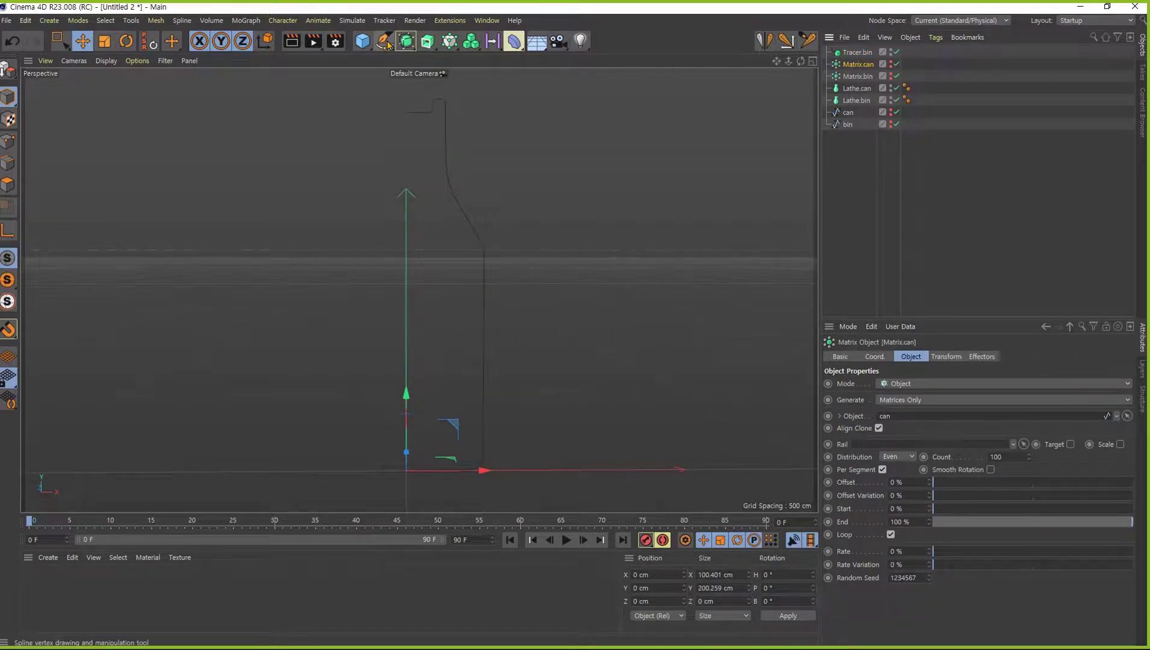
click(449, 47)
click(512, 99)
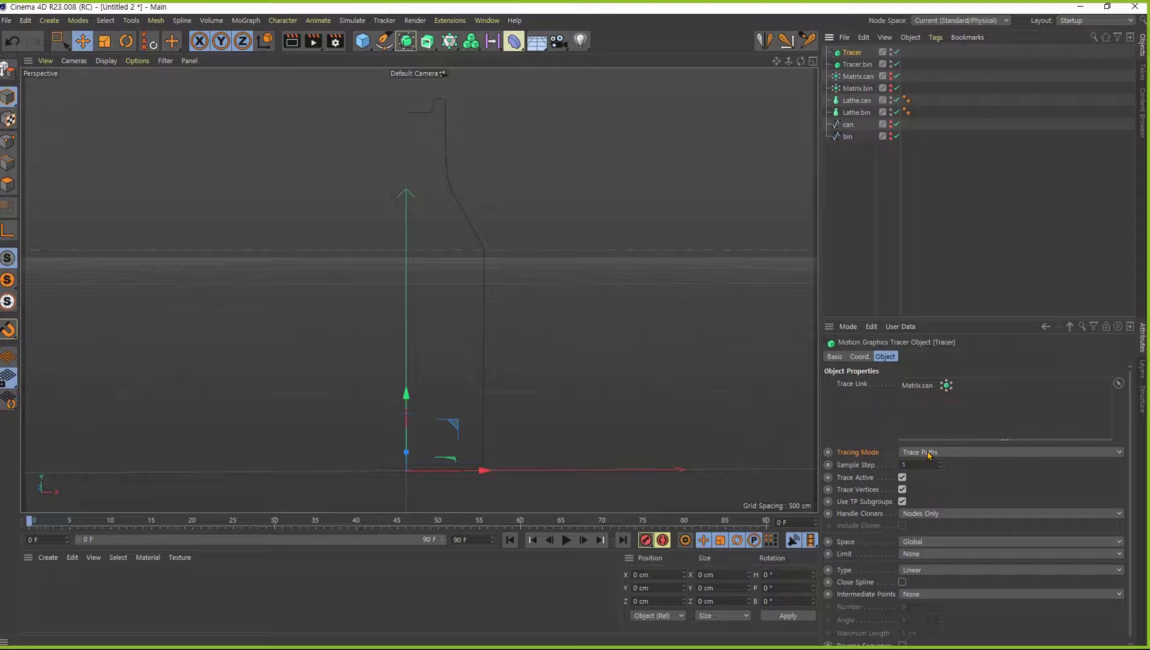
click(963, 456)
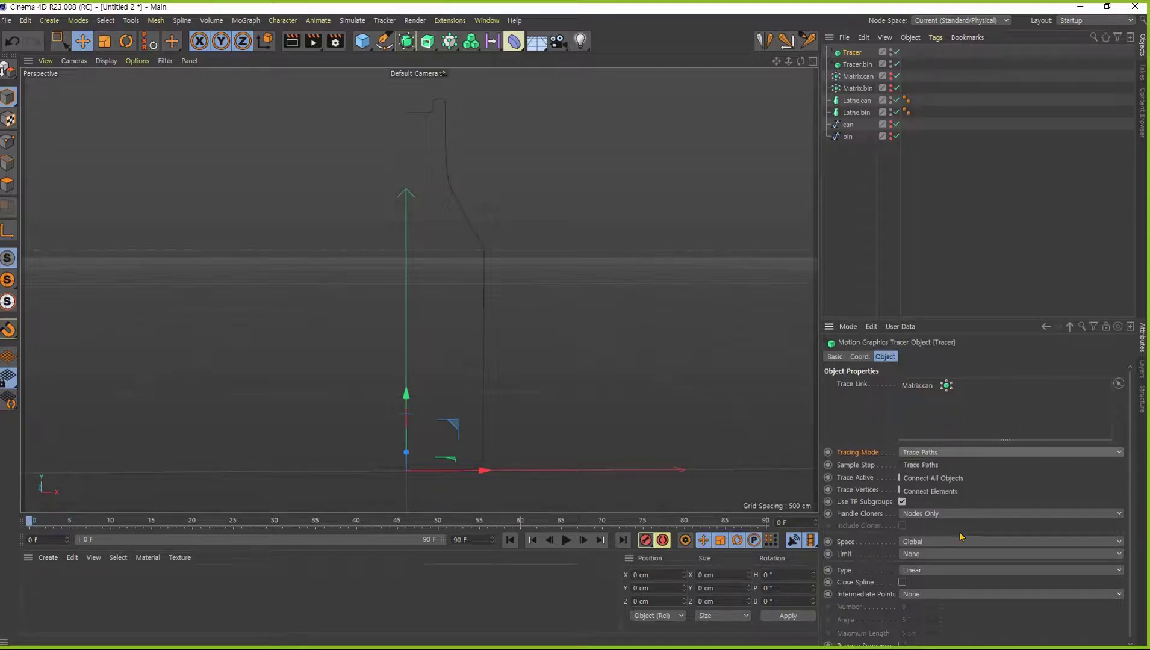
click(950, 483)
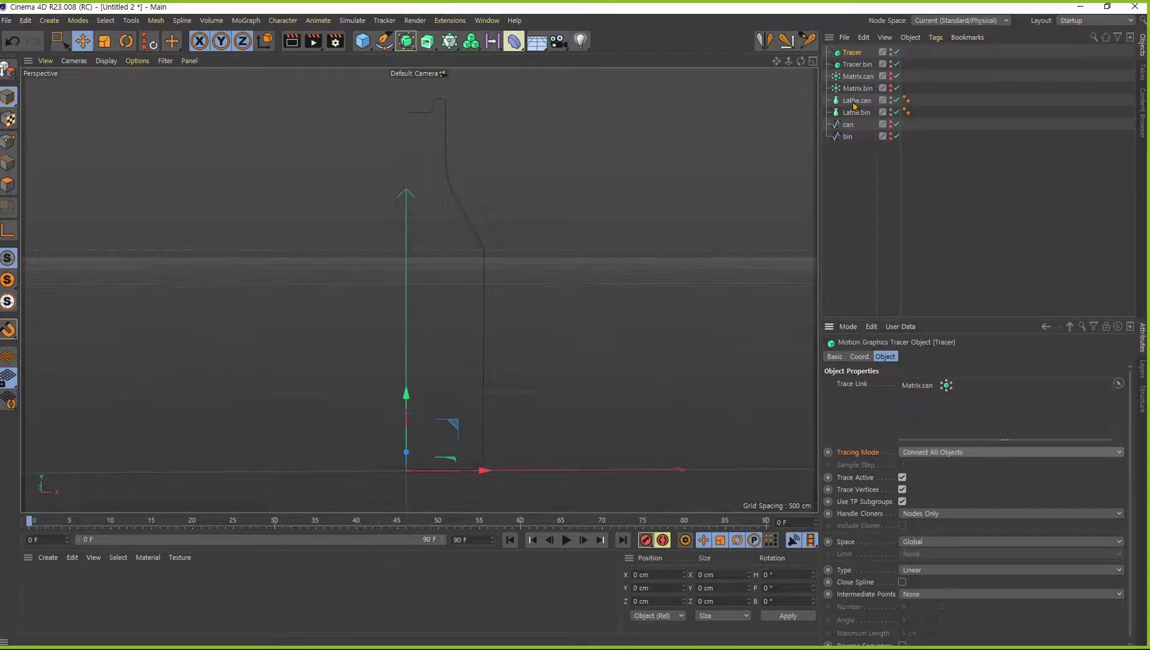
Step: Rename the Tracer linked to Matrix.can as Tracer.can
double_click(850, 53)
click(868, 53)
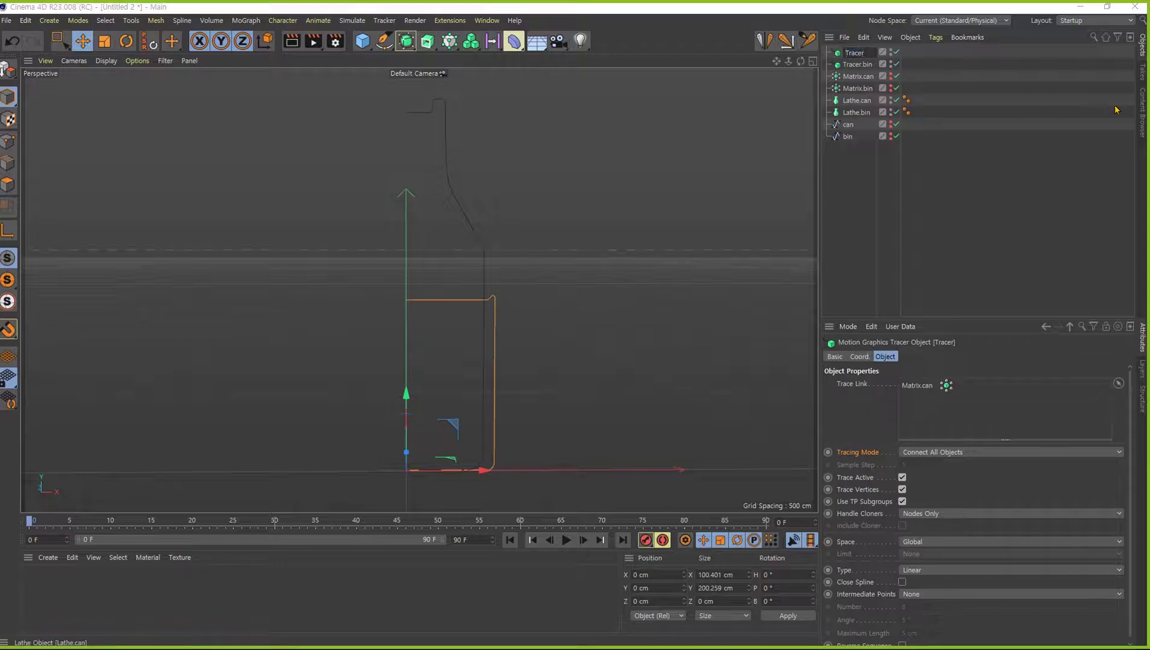
key(Return)
text(.can)
key(Return)
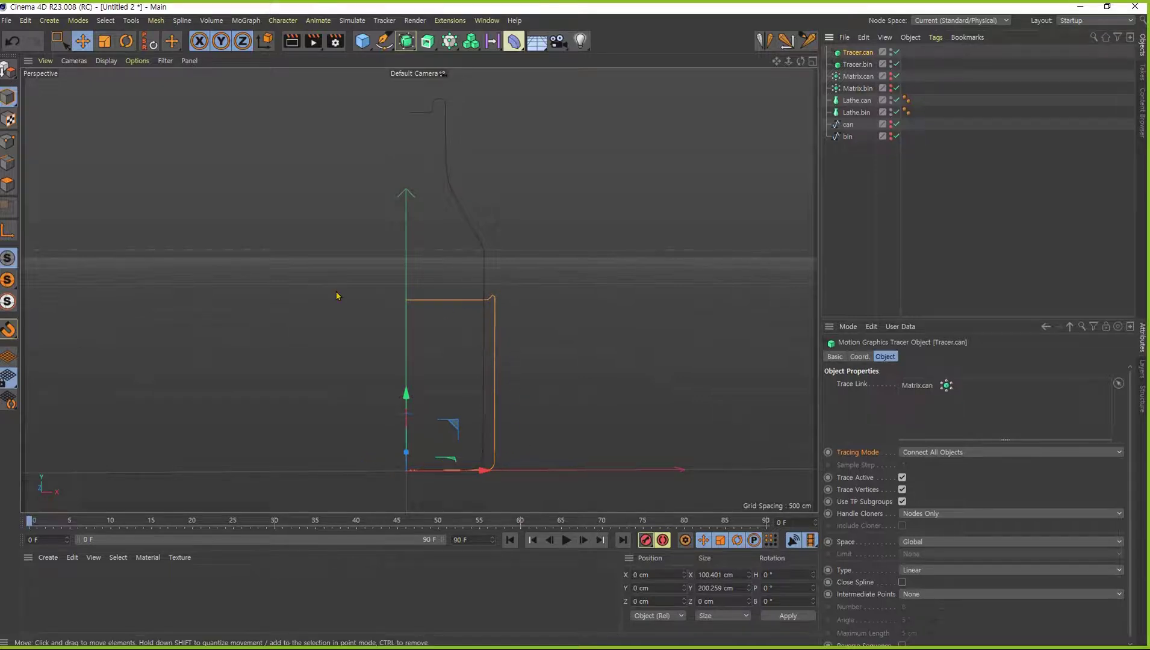
click(873, 77)
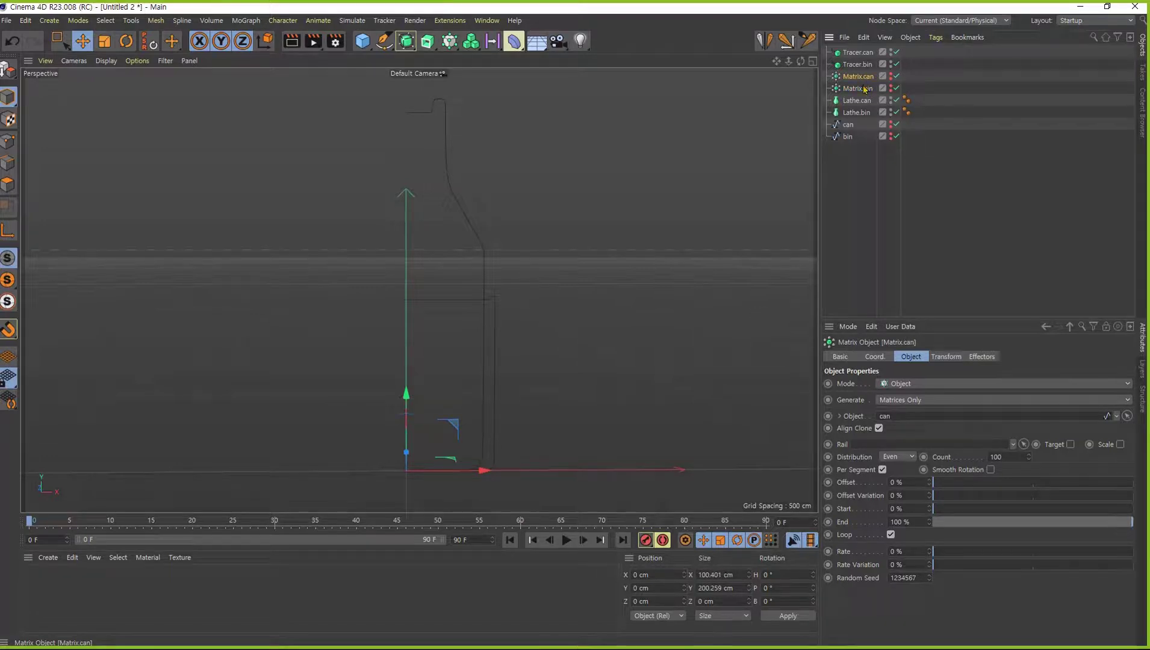
click(849, 134)
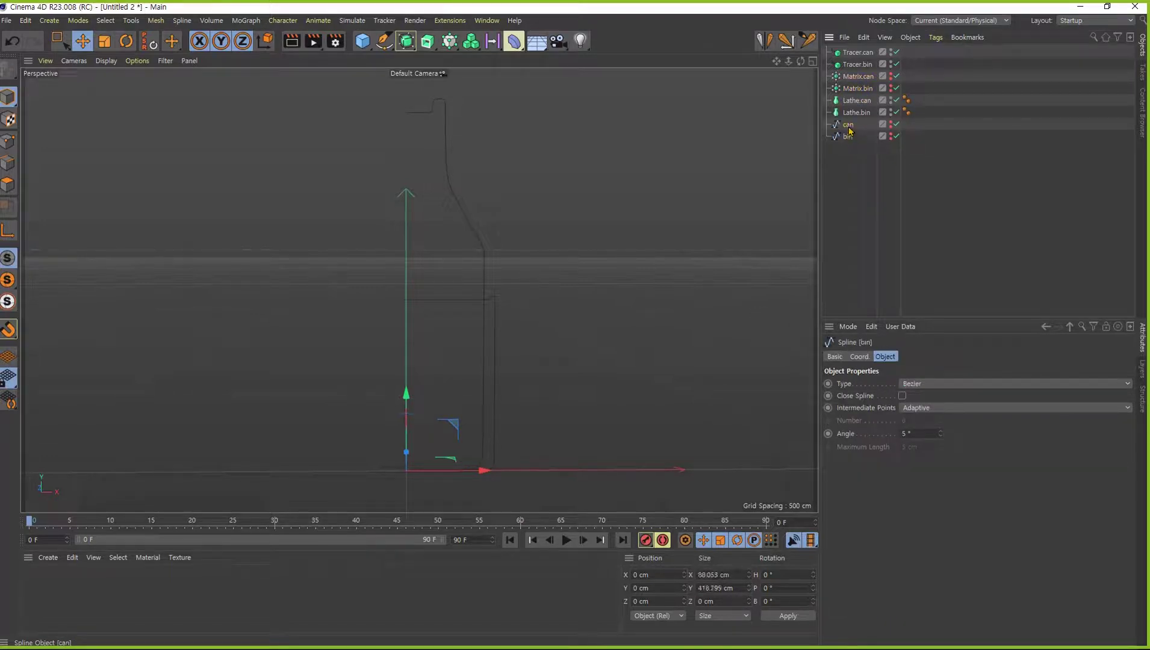
click(850, 124)
click(872, 76)
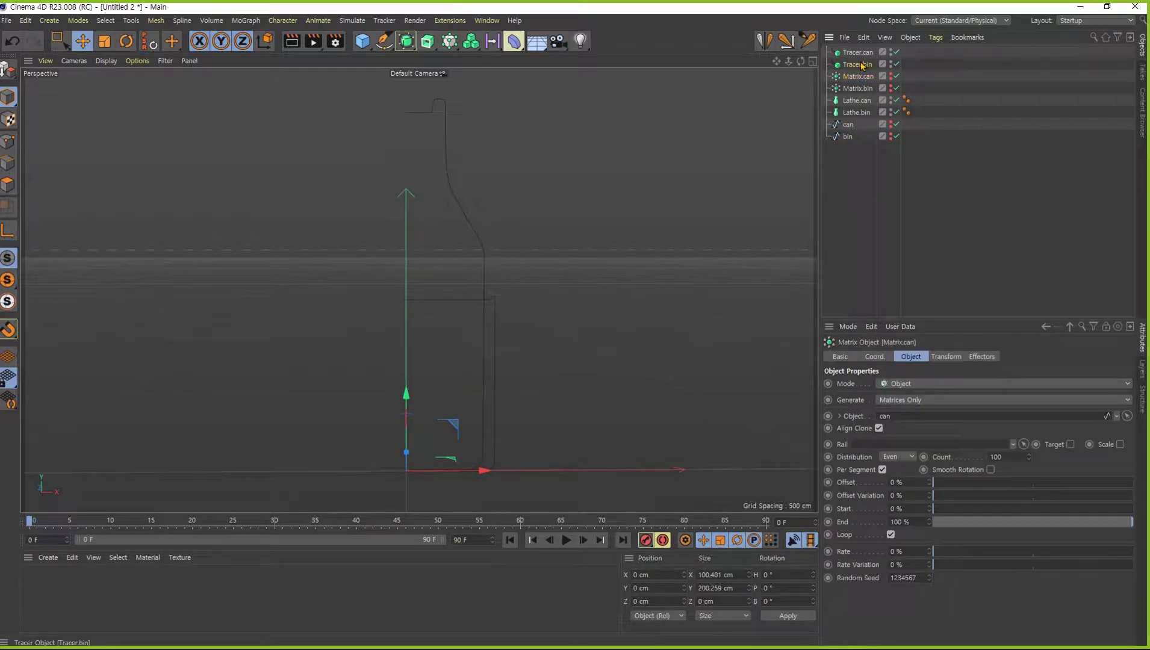
Step: Nest Tracer.bin under Lathe.bin and Tracer.can under Lathe.can as their revolved profiles
click(862, 65)
click(857, 53)
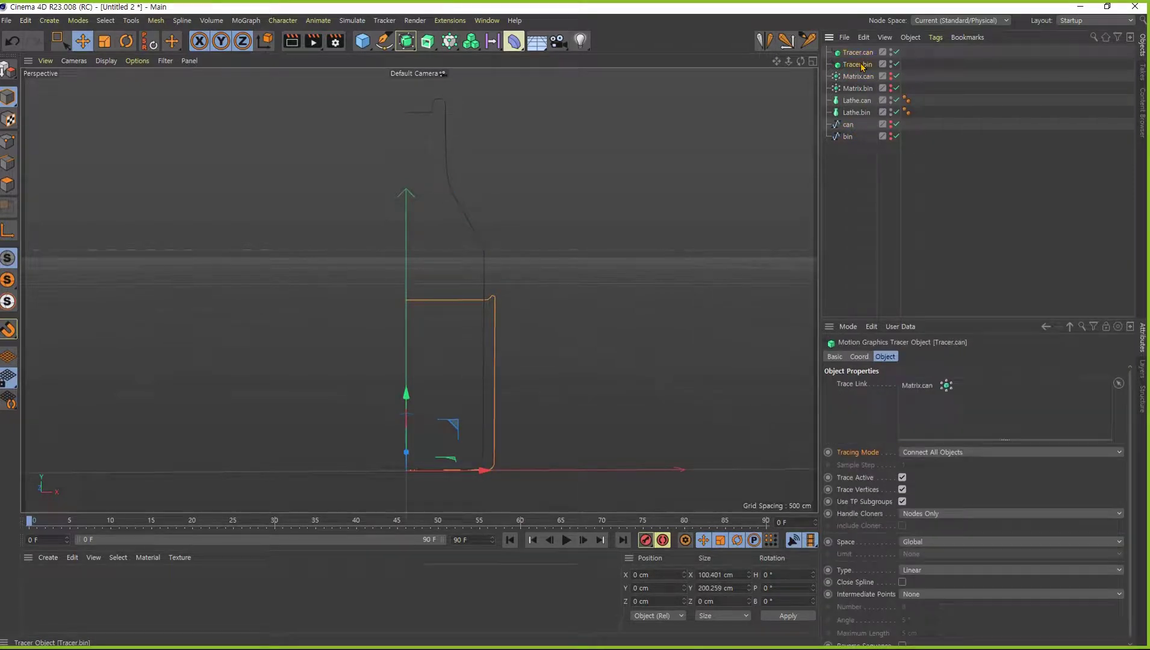
click(864, 114)
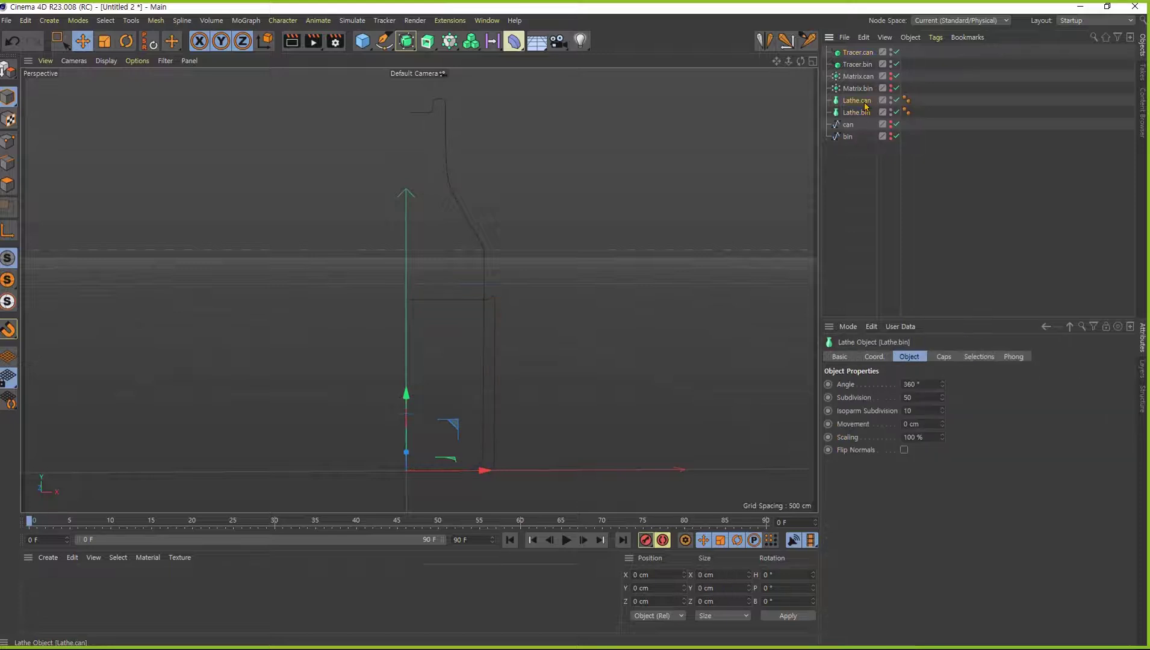
click(861, 65)
mouse_move(861, 66)
mouse_down()
mouse_move(867, 113)
mouse_move(862, 89)
mouse_up()
click(857, 53)
alt+drag(413, 265, 479, 340)
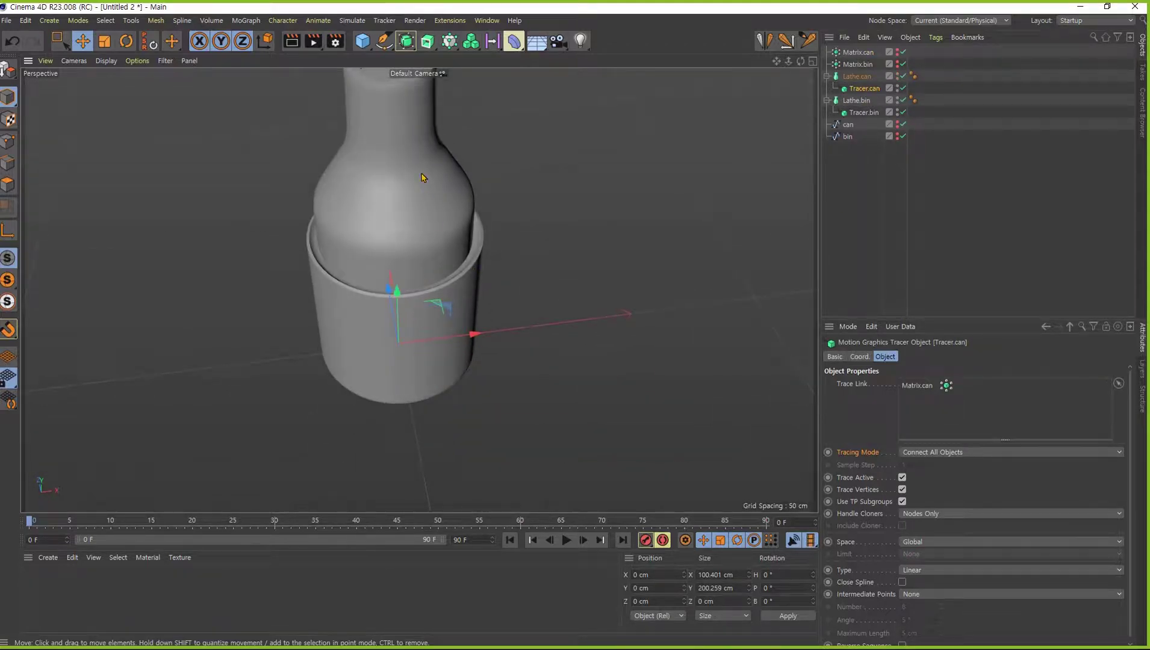
alt+drag(422, 177, 425, 247)
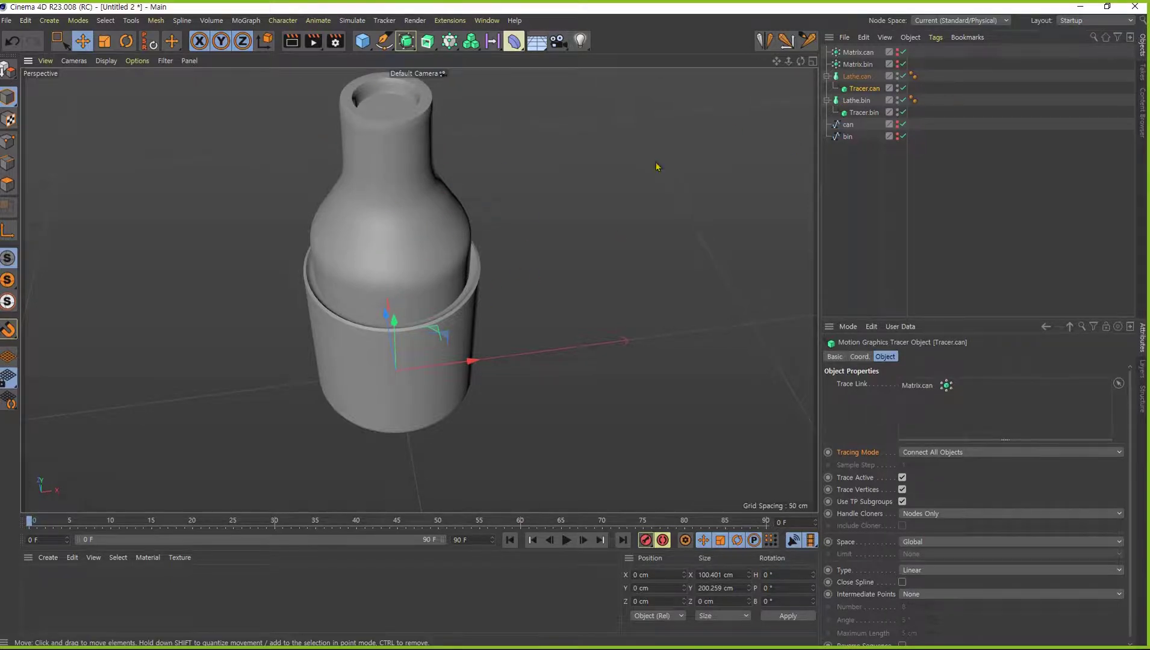
Step: Hide the Lathe.can object in the viewport so only the bottle is shown
alt+drag(400, 285, 429, 277)
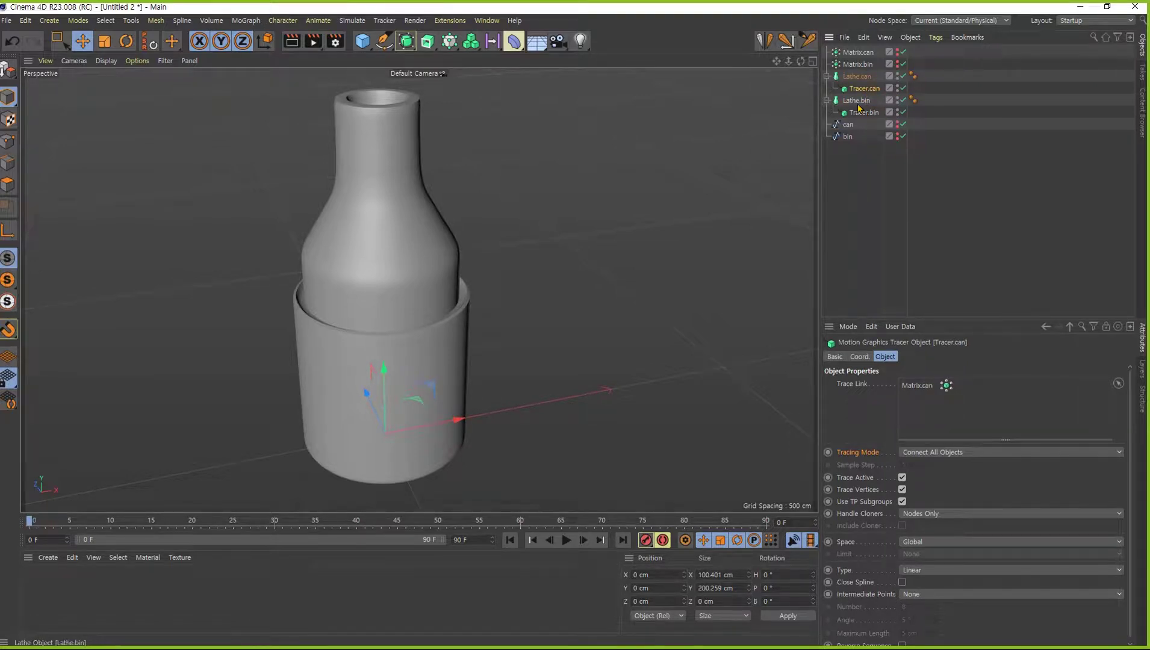
click(860, 77)
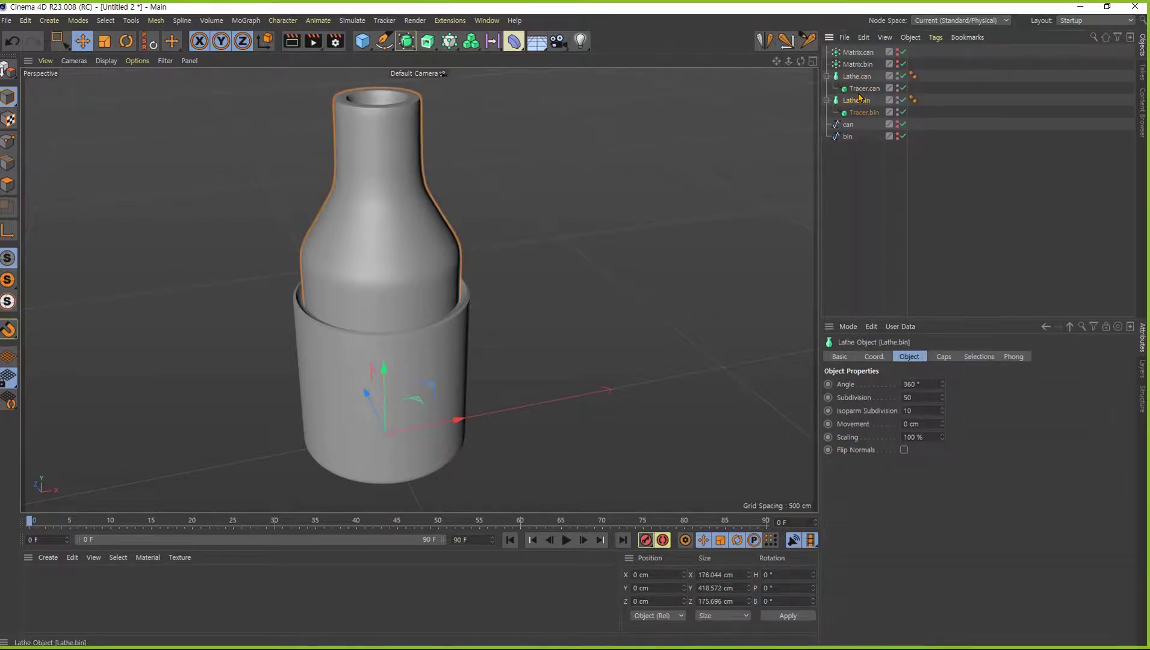
click(897, 77)
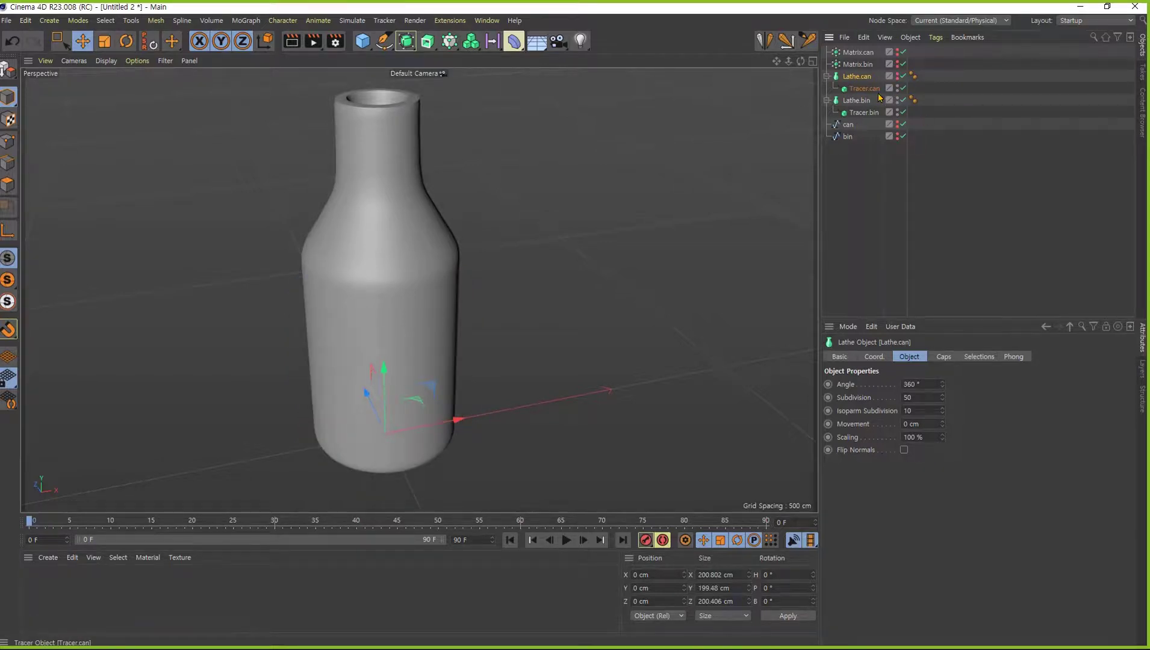
Step: Examine how Lathe.bin, its child Tracer.bin and the linked Matrix.bin build the bottle
click(856, 101)
click(863, 113)
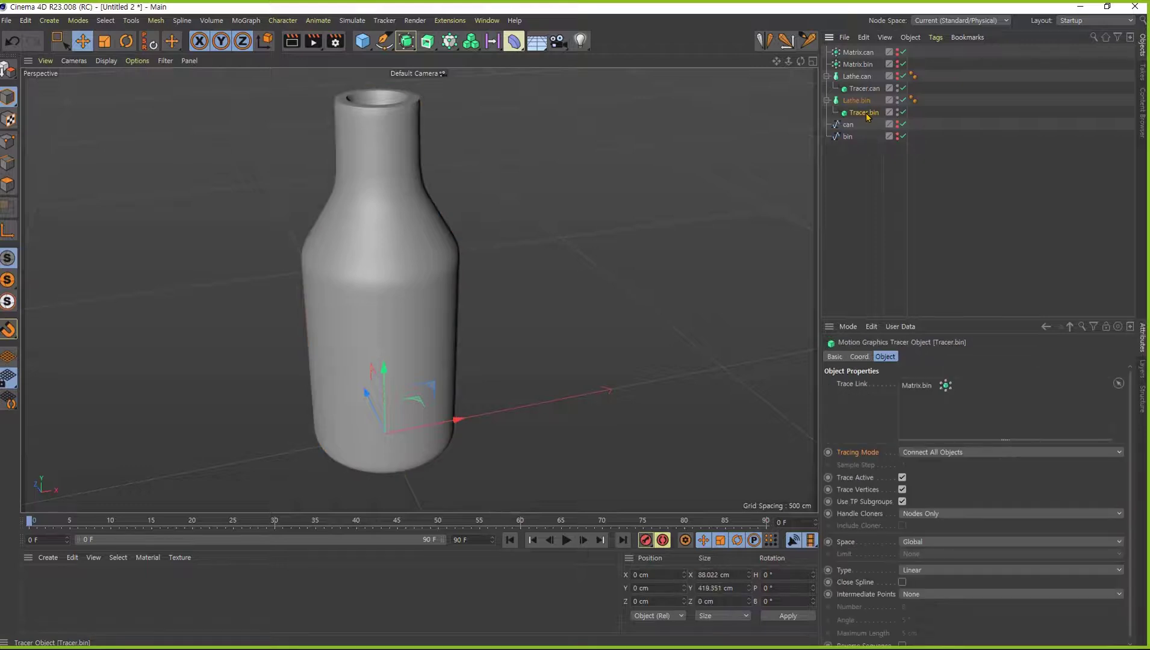
click(855, 101)
click(864, 113)
click(852, 100)
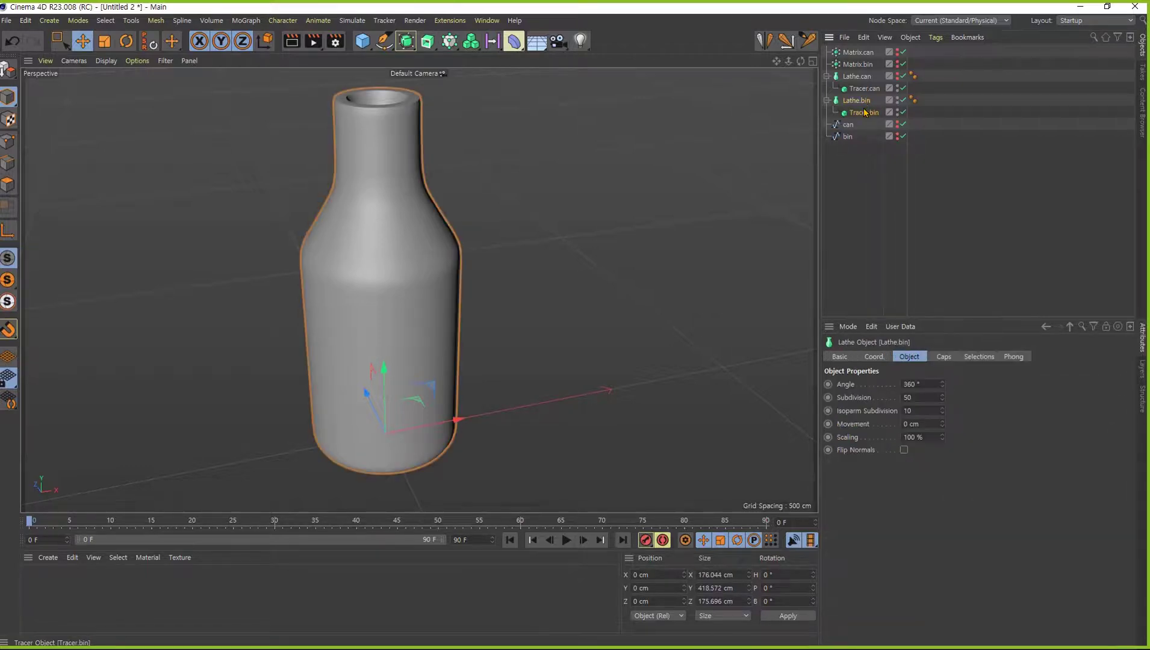
click(864, 113)
click(855, 100)
click(864, 113)
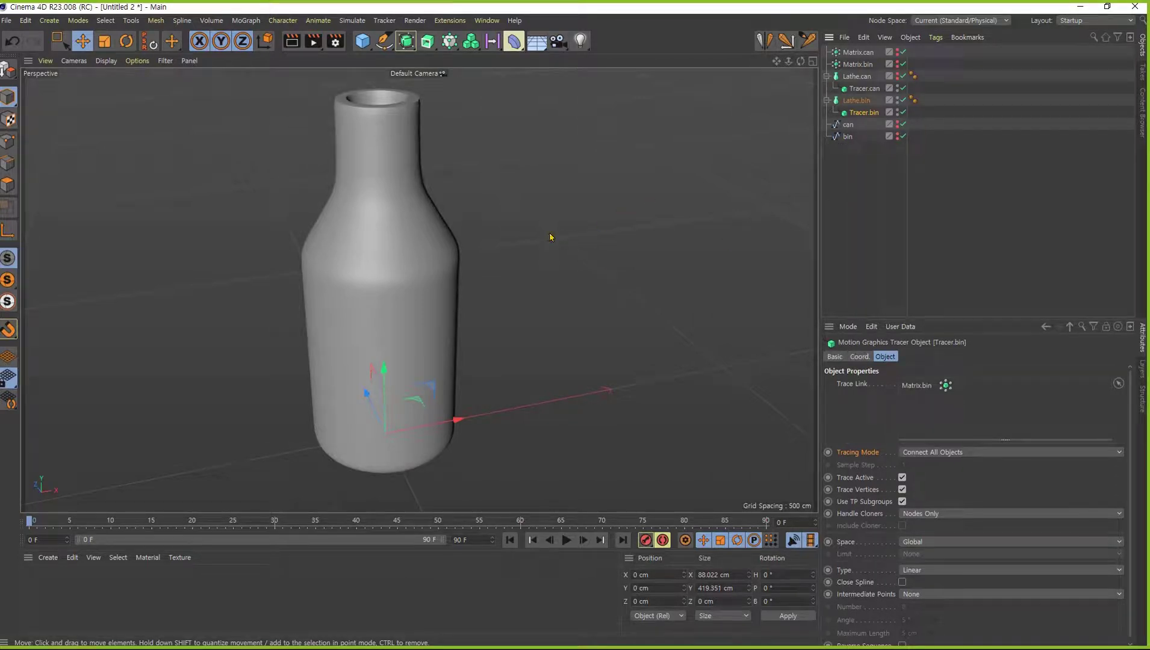
alt+drag(446, 291, 393, 358)
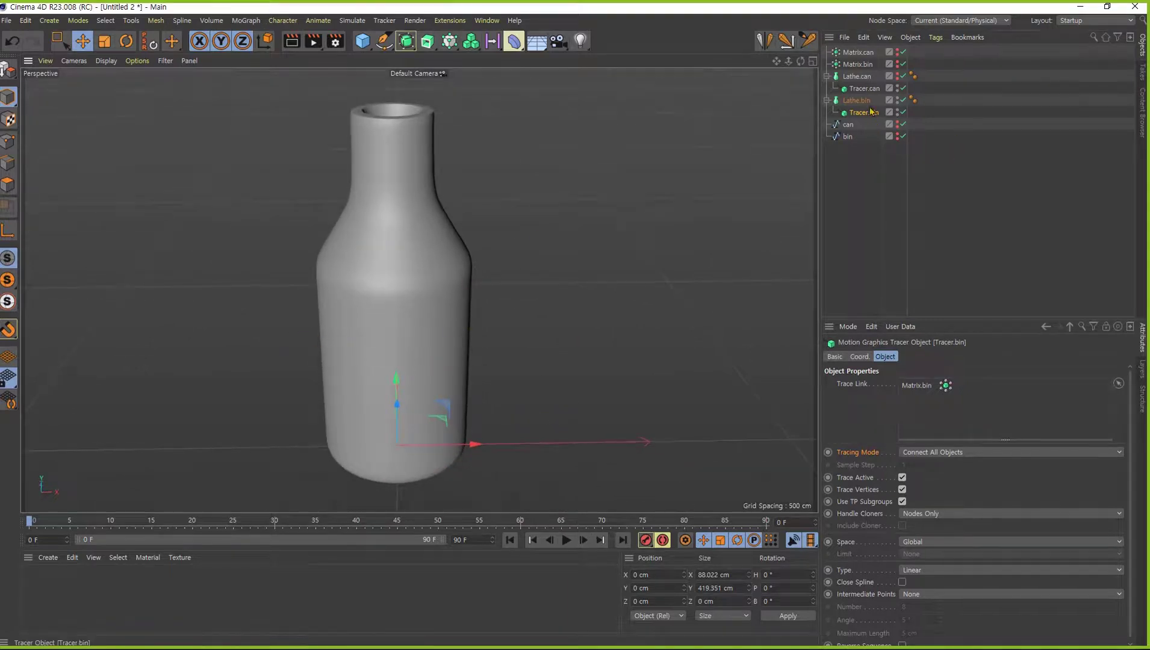
click(861, 66)
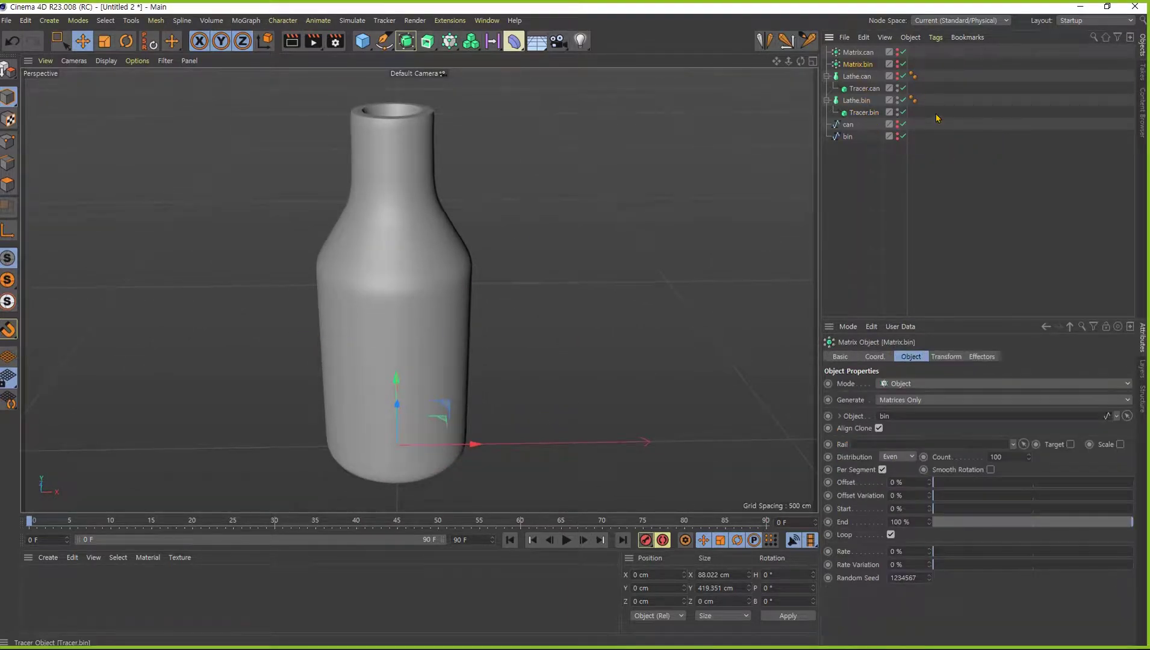
click(867, 114)
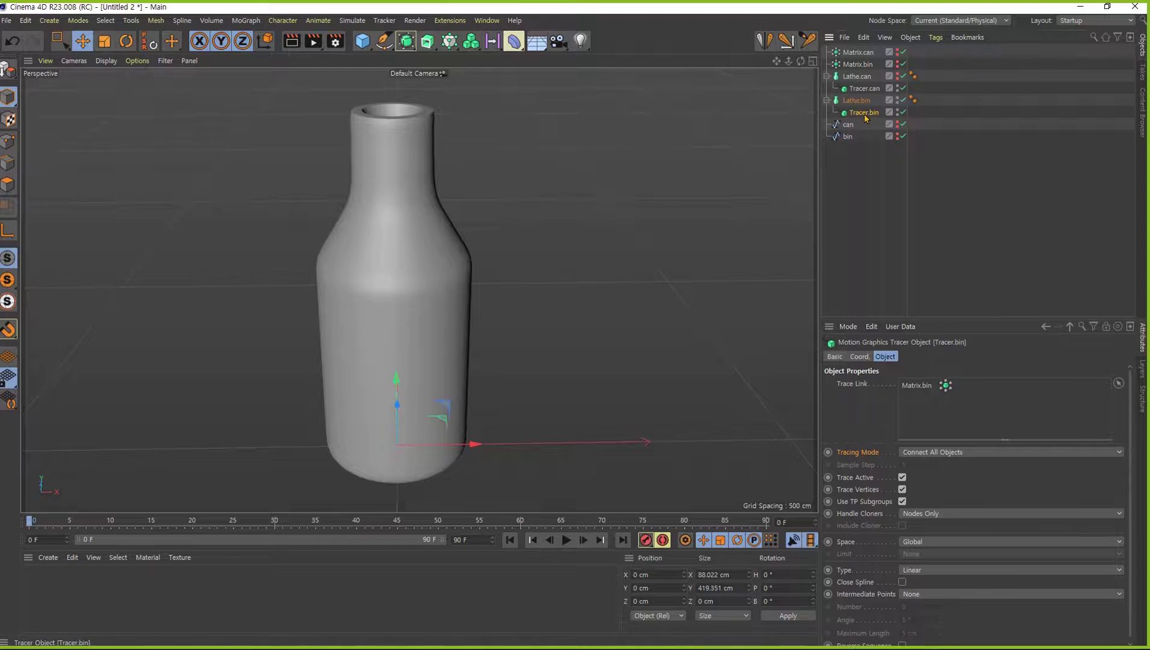
Step: Add a MoGraph Inheritance effector to Matrix.bin and assign Matrix.can as its source object
click(861, 65)
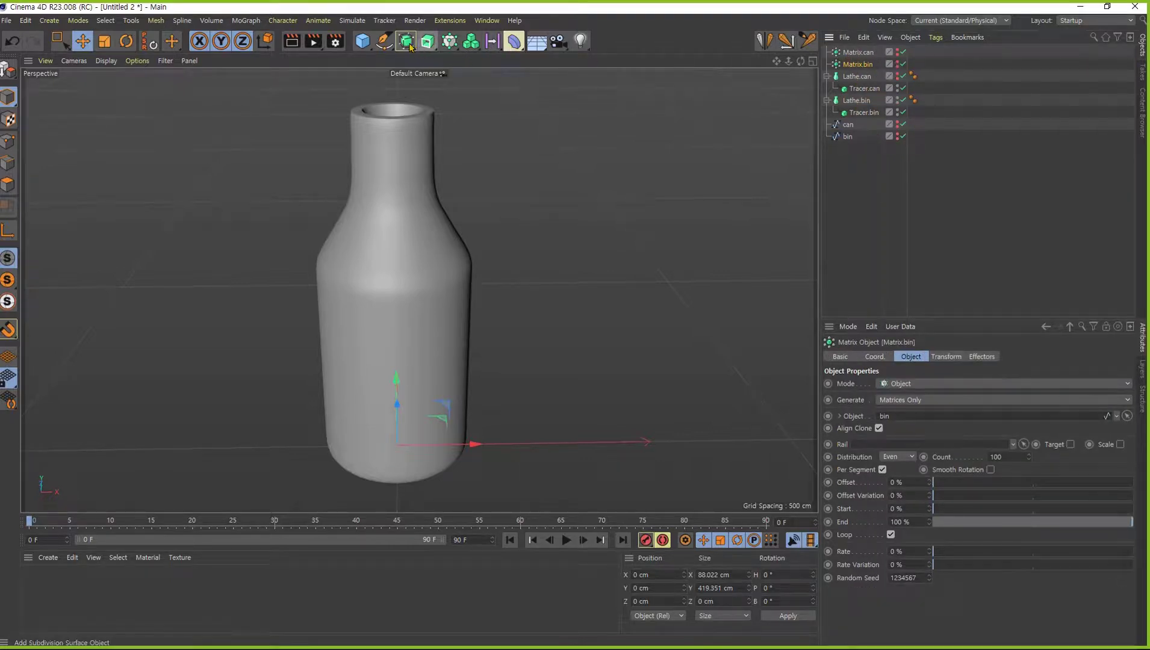
click(452, 43)
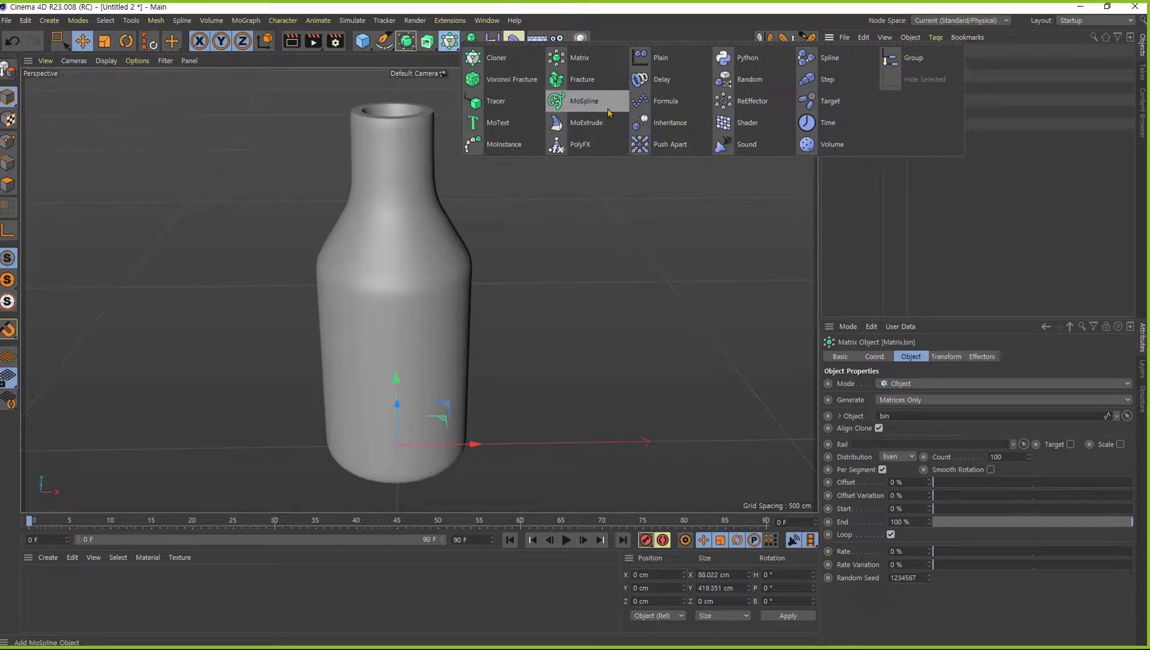
click(656, 124)
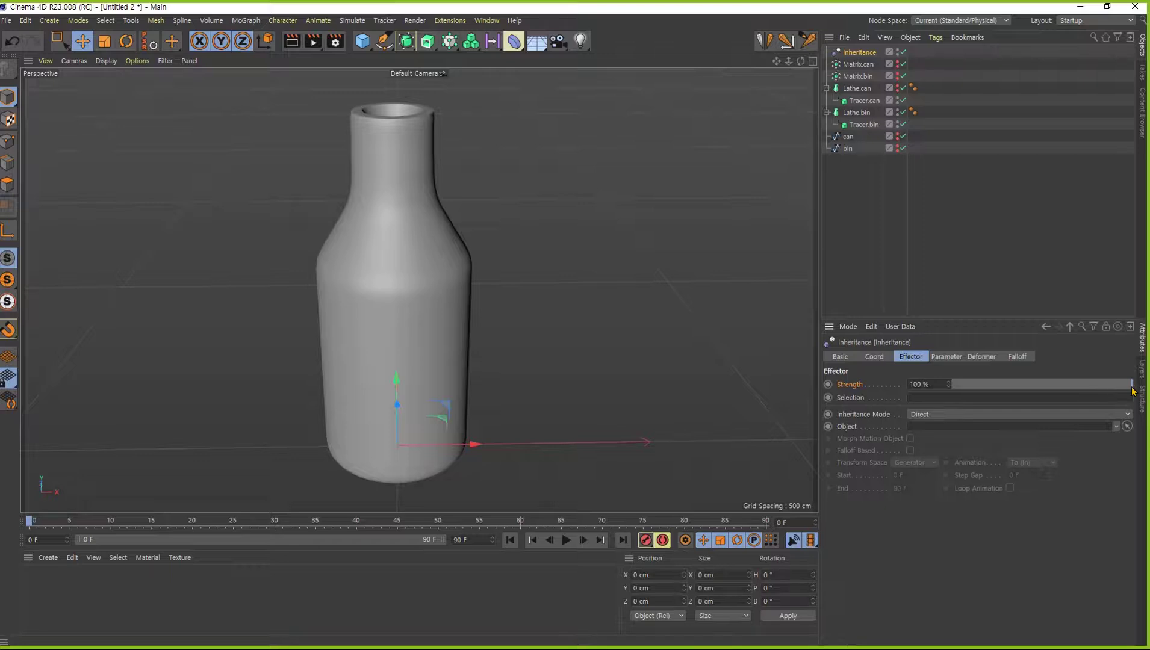
mouse_move(1132, 391)
mouse_down()
mouse_move(976, 408)
mouse_move(1130, 411)
mouse_move(957, 421)
mouse_move(1146, 429)
mouse_move(958, 415)
mouse_move(1148, 407)
mouse_up()
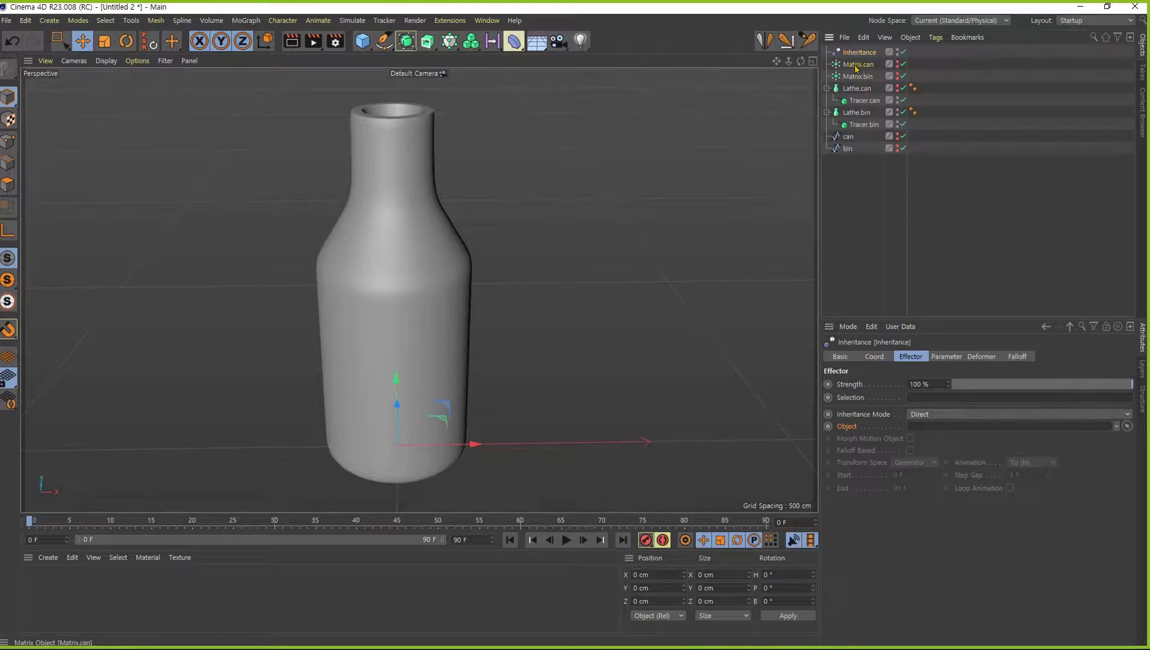
drag(856, 68, 938, 279)
drag(934, 426, 935, 426)
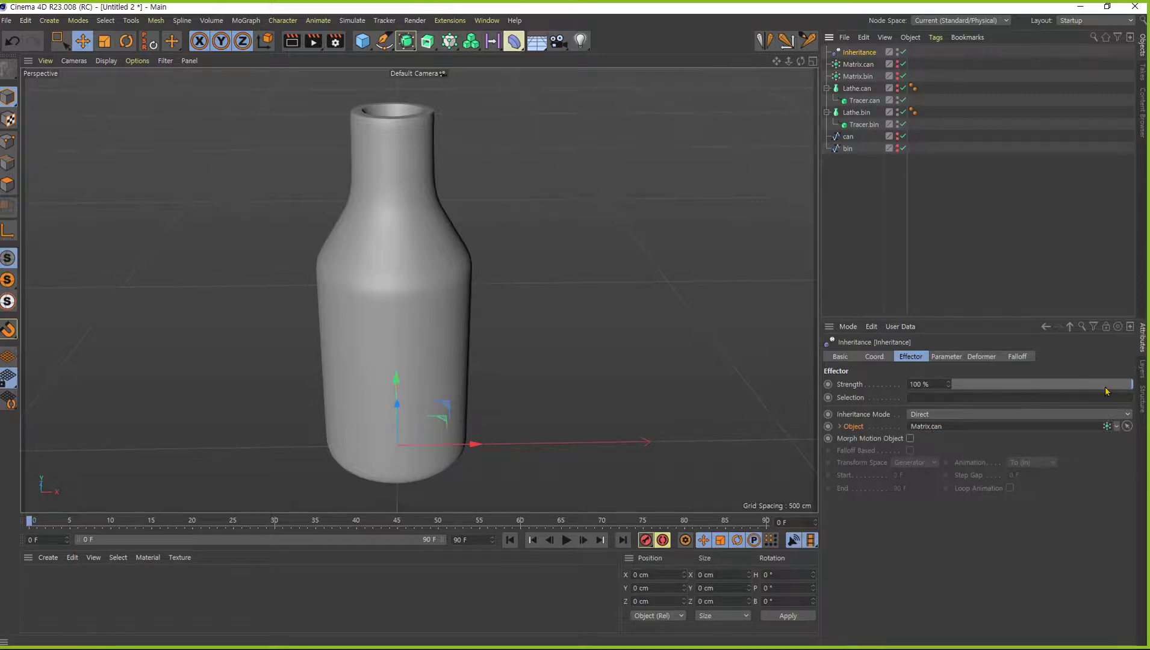
mouse_move(1106, 391)
mouse_down()
mouse_move(971, 407)
mouse_move(1148, 397)
mouse_move(958, 385)
mouse_move(1111, 385)
mouse_up()
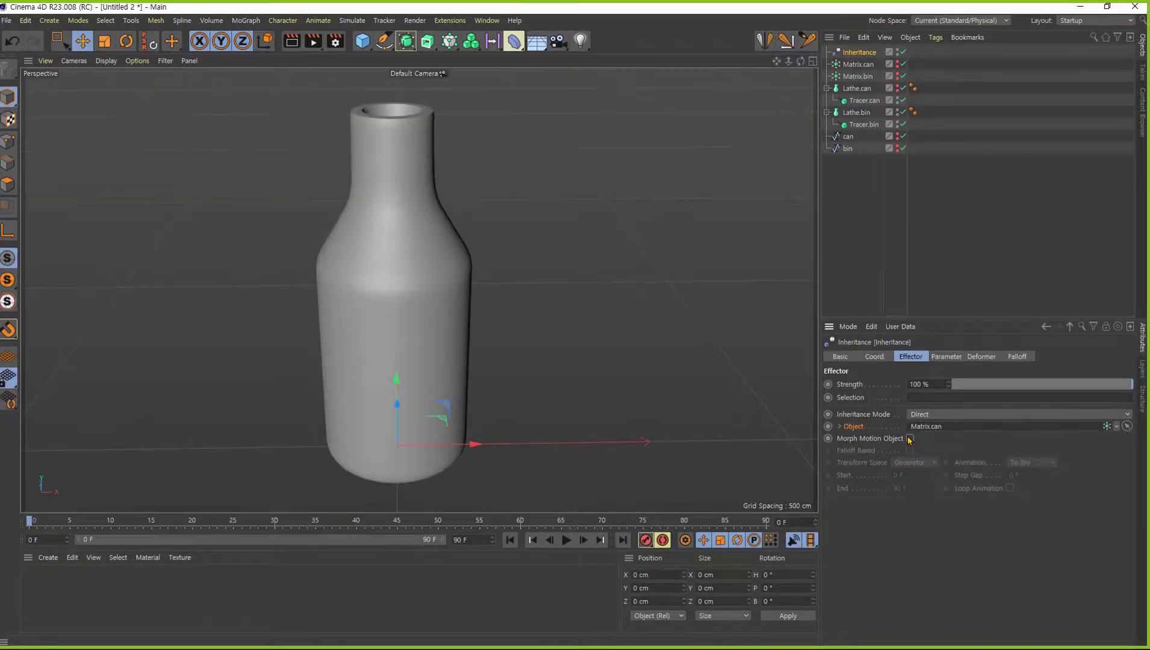
Step: Enable Morph Motion Object on the Inheritance effector and inspect the resulting shape
click(909, 438)
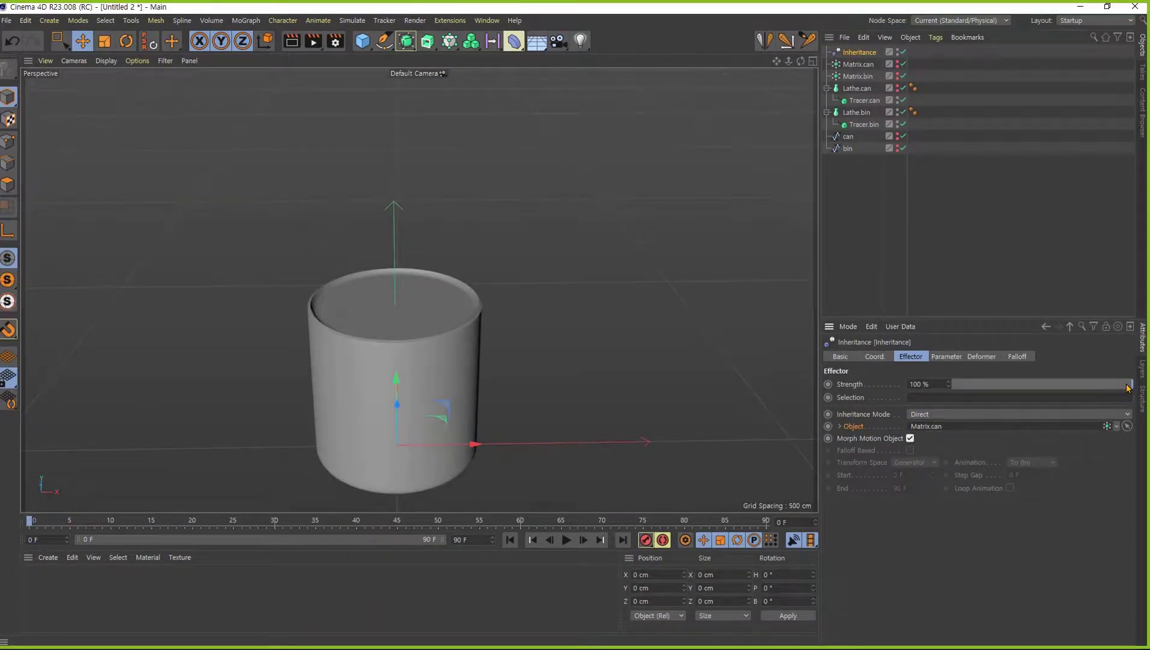
mouse_move(1128, 388)
mouse_down()
mouse_move(933, 399)
mouse_move(964, 388)
mouse_move(1132, 390)
mouse_up()
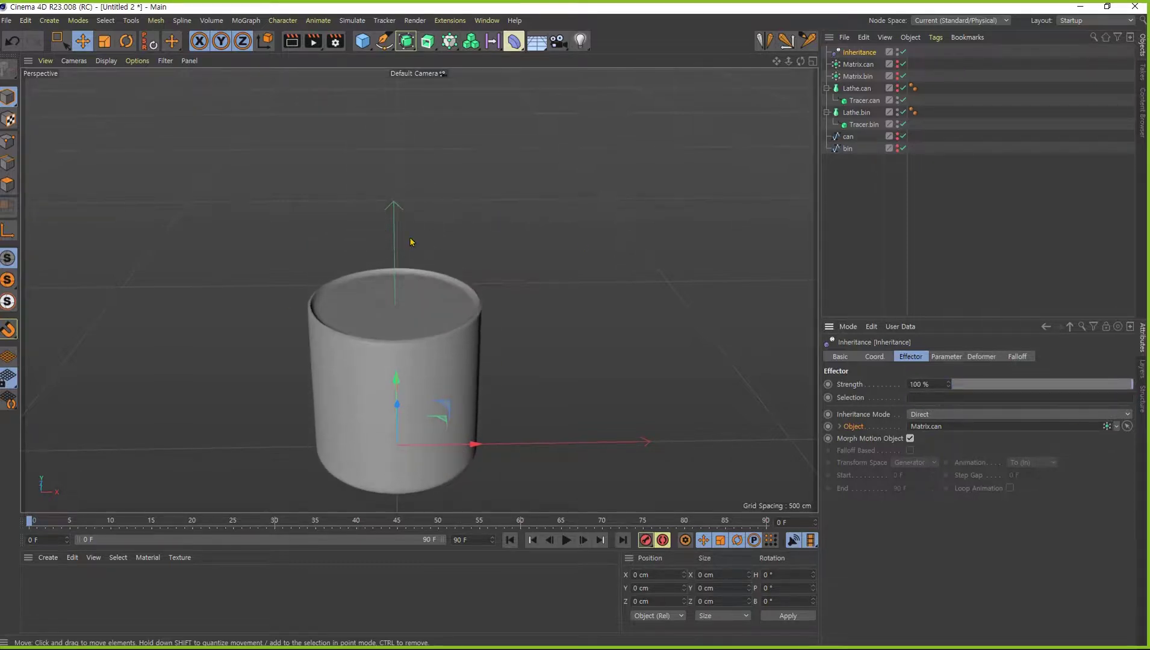
scroll(566, 312, up, 10)
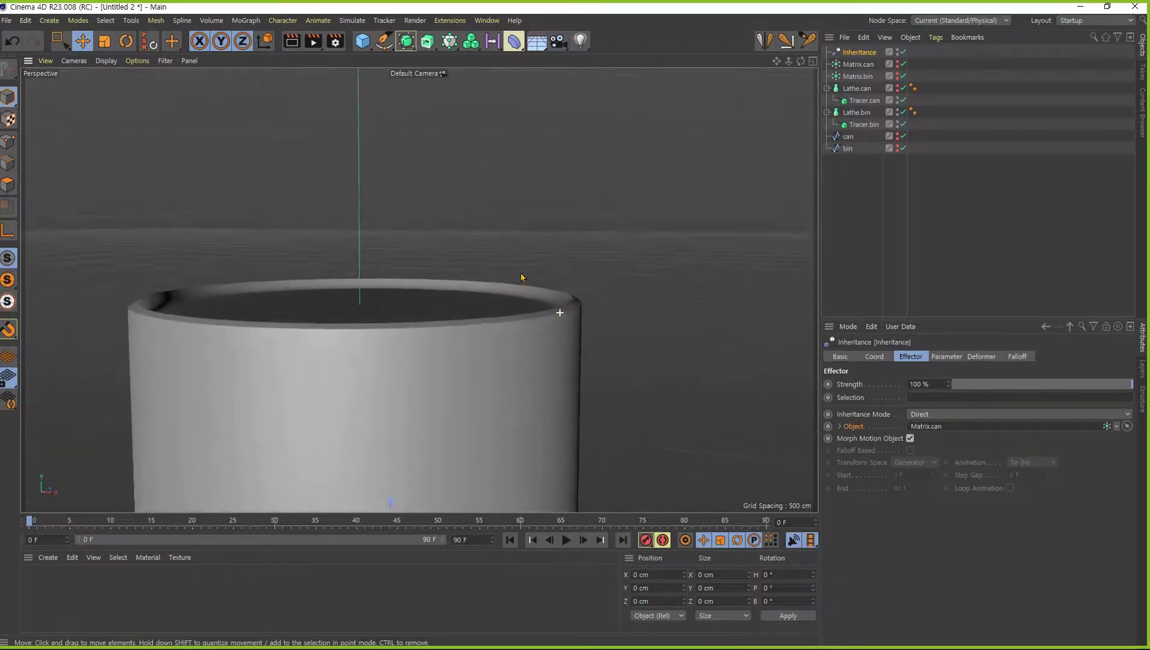
scroll(521, 301, down, 10)
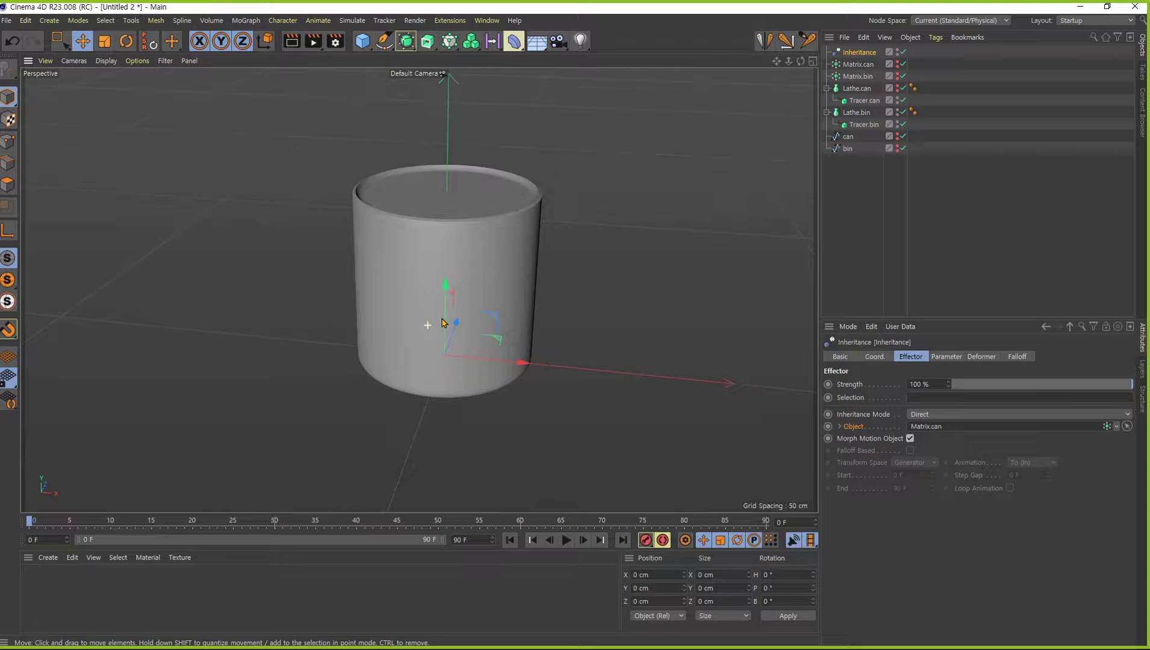
alt+drag(443, 320, 466, 308)
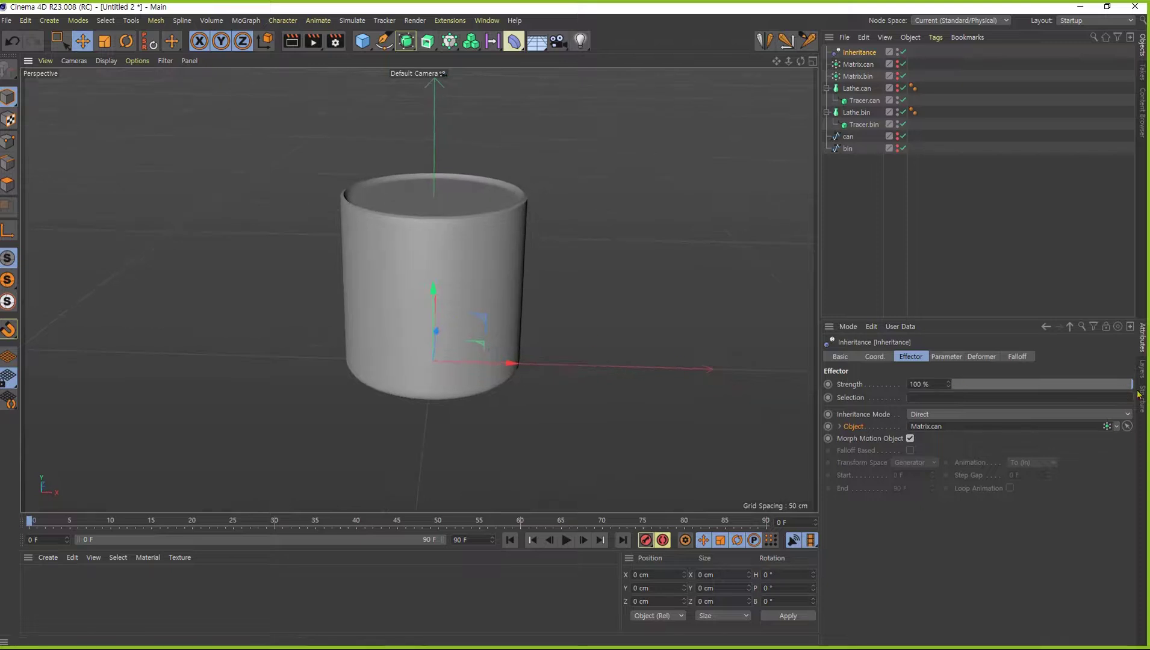
Step: Set the Inheritance effector's strength to 0 %
drag(1122, 383, 953, 384)
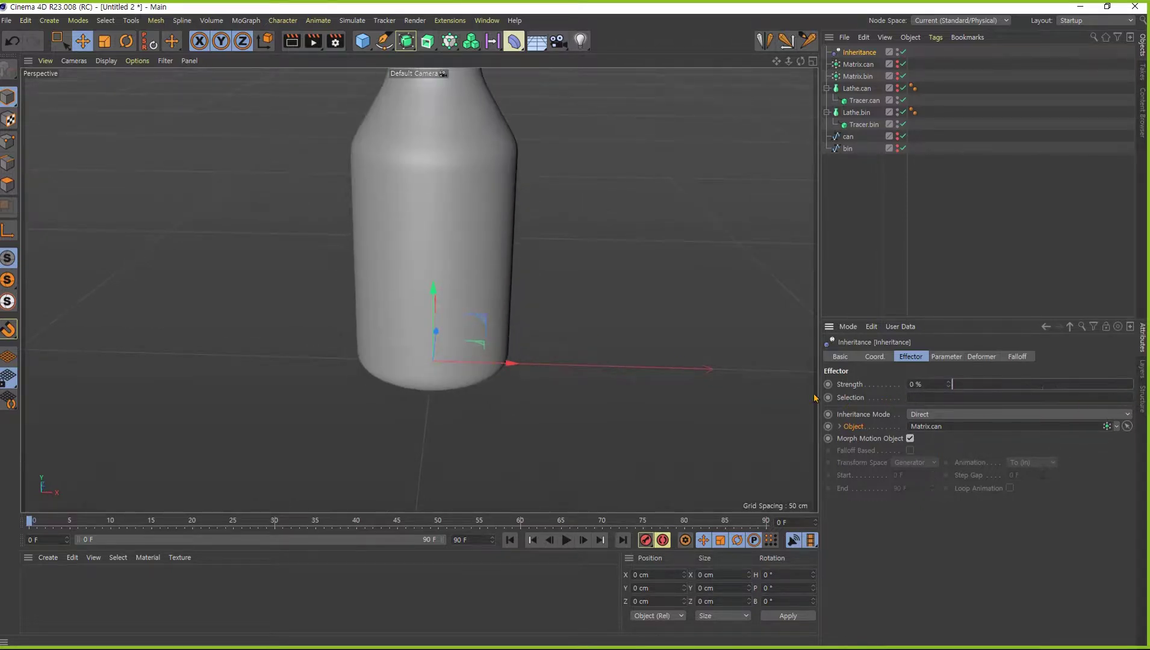
alt+middle_drag(485, 263, 466, 363)
alt+right_drag(465, 363, 430, 358)
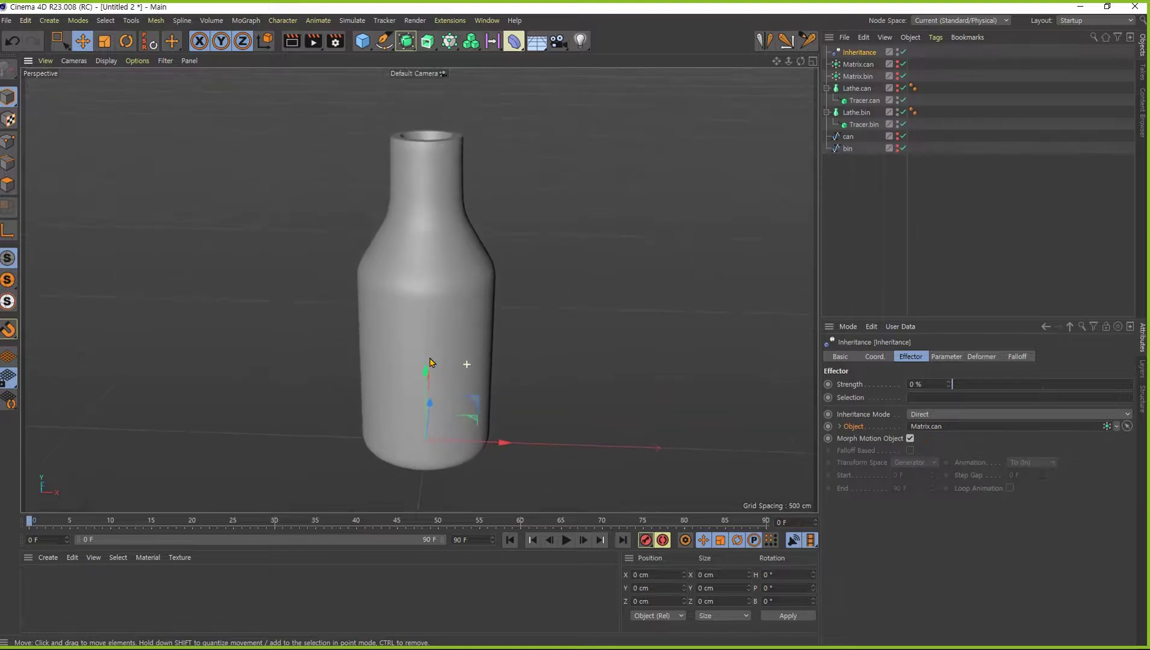
alt+middle_drag(435, 330, 385, 314)
alt+drag(369, 316, 400, 338)
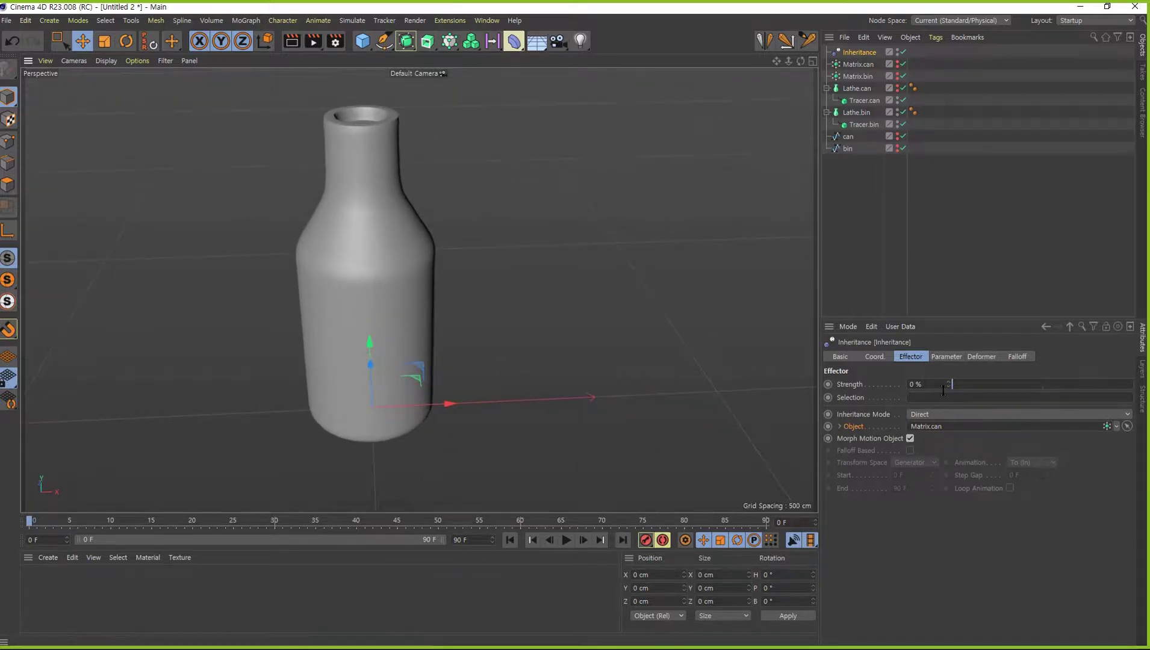
Step: Add a Linear Field to the Inheritance effector's falloff and set its direction to Y+
click(1015, 357)
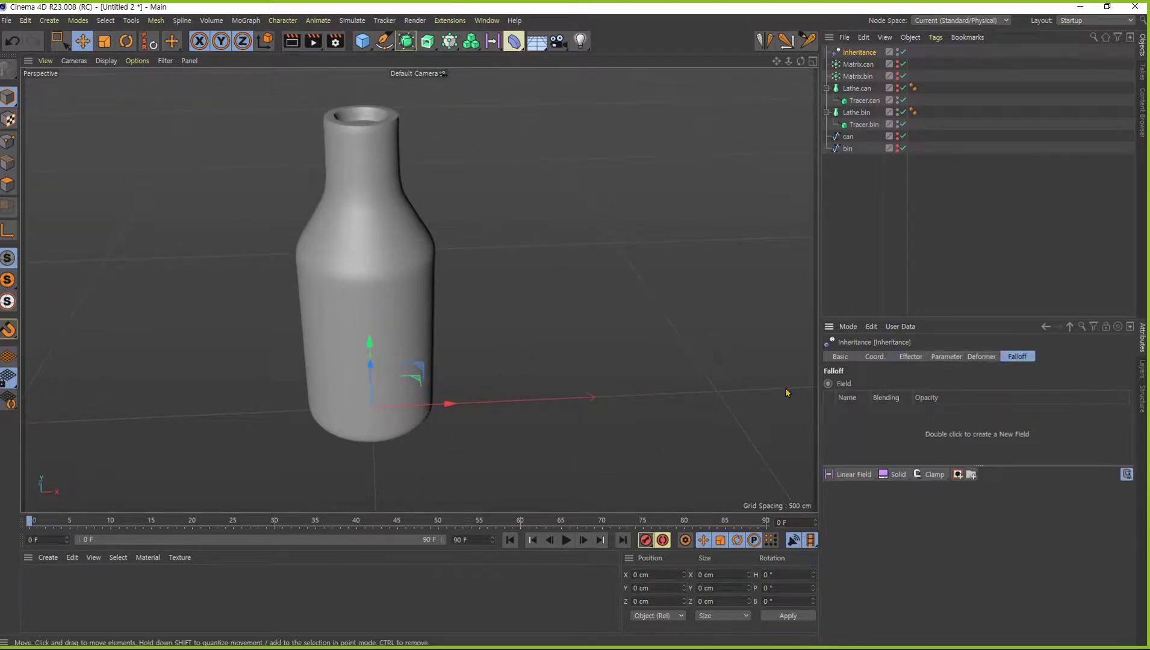
click(849, 474)
scroll(503, 408, down, 2)
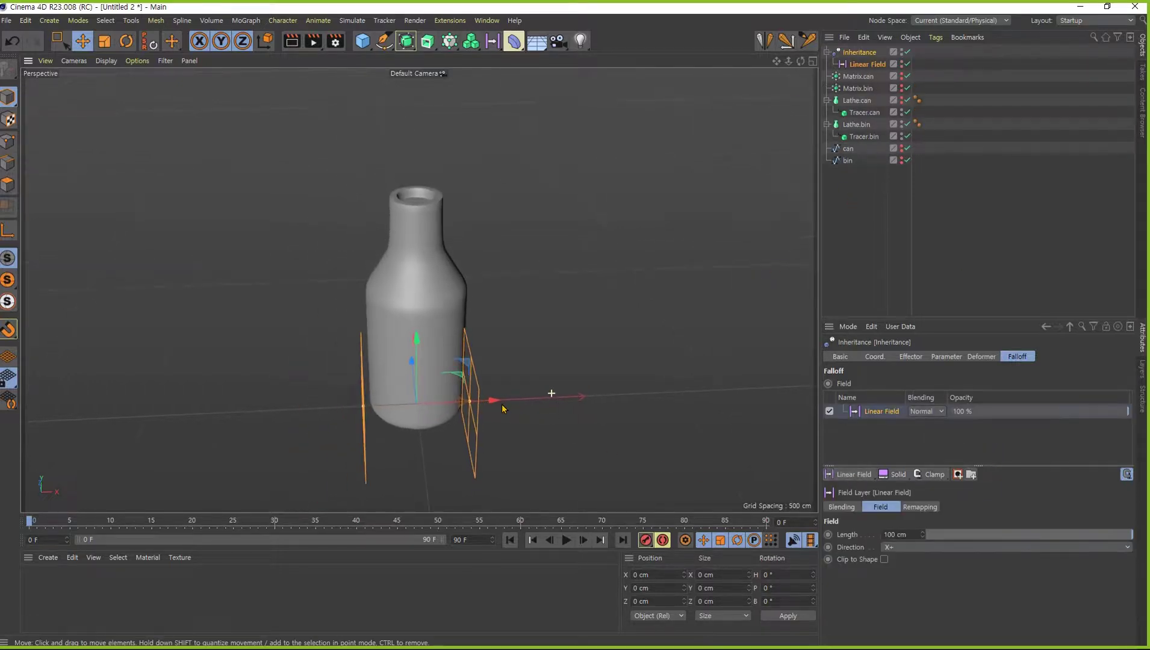
scroll(503, 408, up, 5)
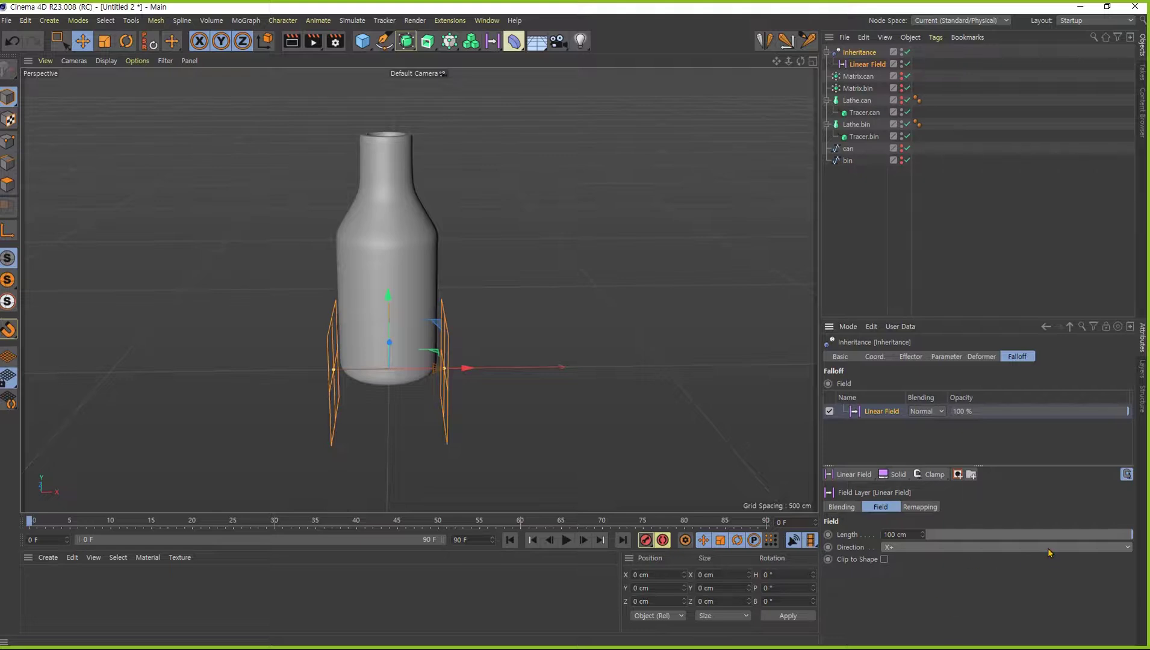
click(921, 586)
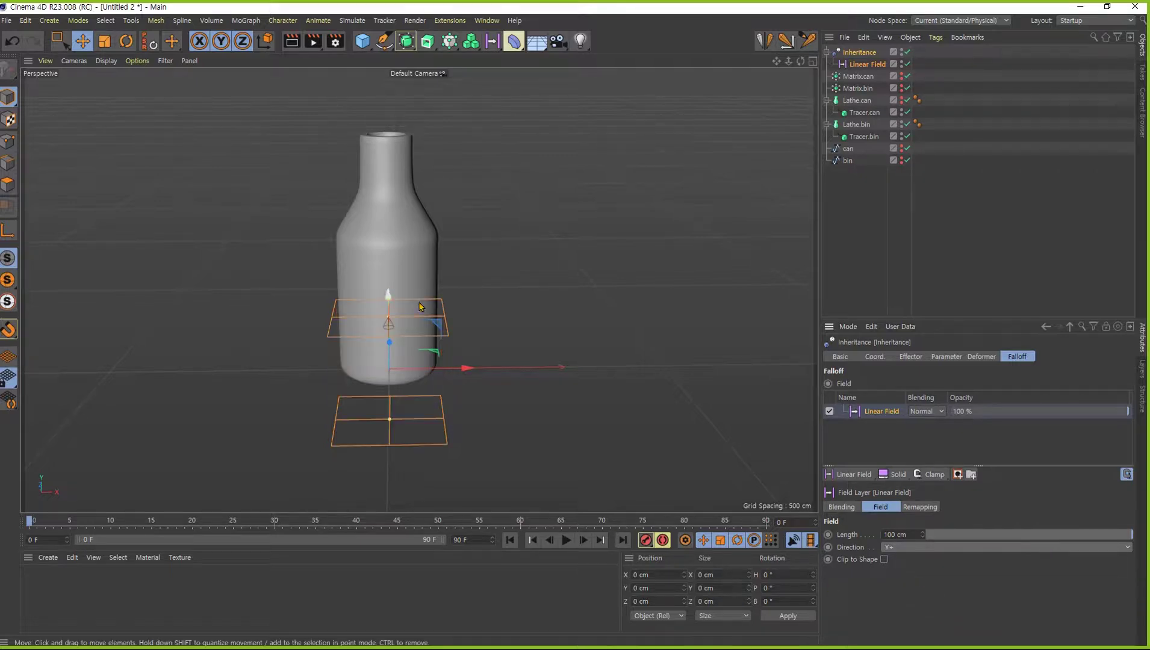
Step: Move the Linear Field down along Y to about -203 cm, below the bottle
drag(392, 301, 390, 400)
scroll(454, 411, down, 3)
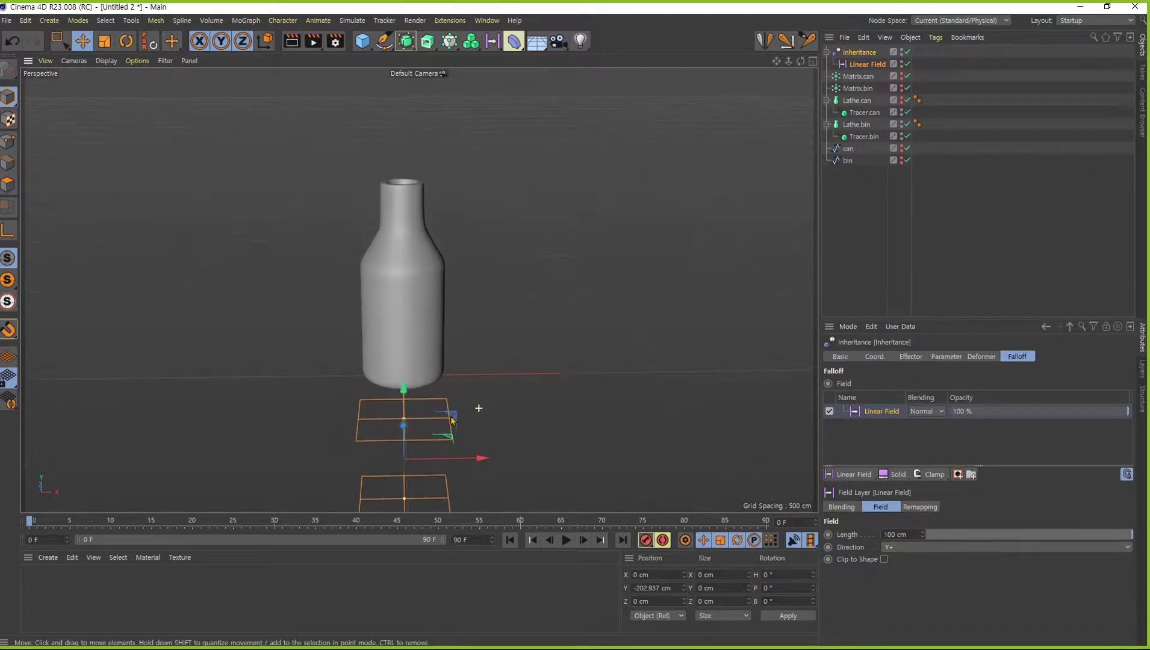
alt+middle_drag(450, 420, 372, 277)
mouse_move(372, 294)
alt+mouse_down()
mouse_move(392, 277)
mouse_move(388, 288)
alt+mouse_up()
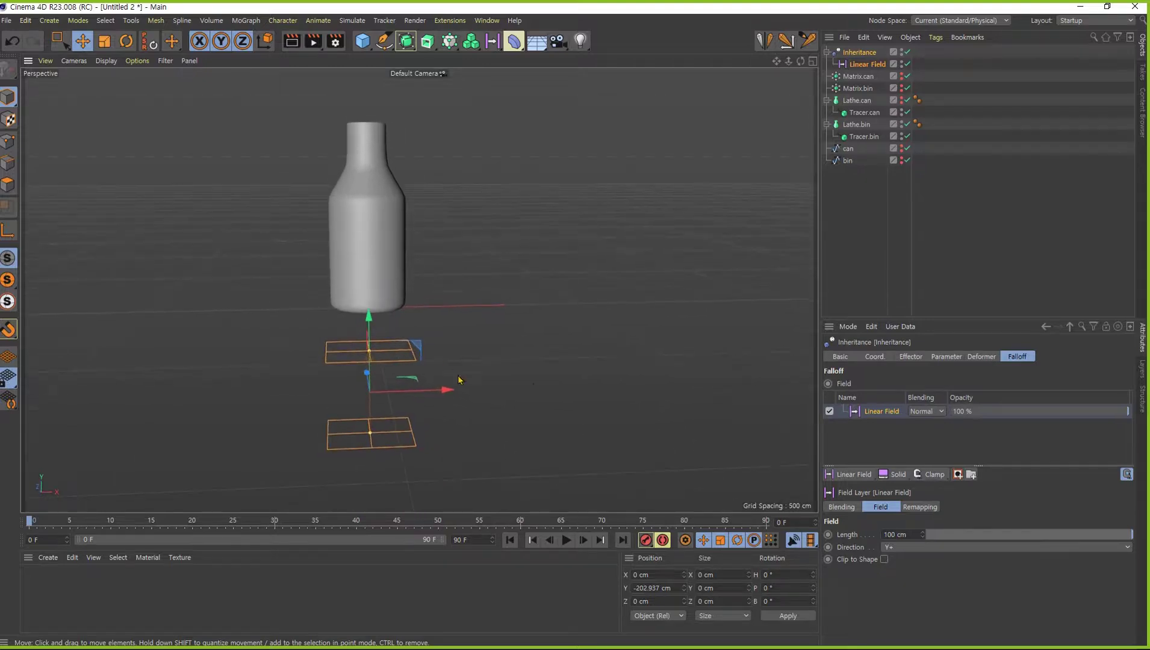
alt+middle_drag(378, 276, 378, 296)
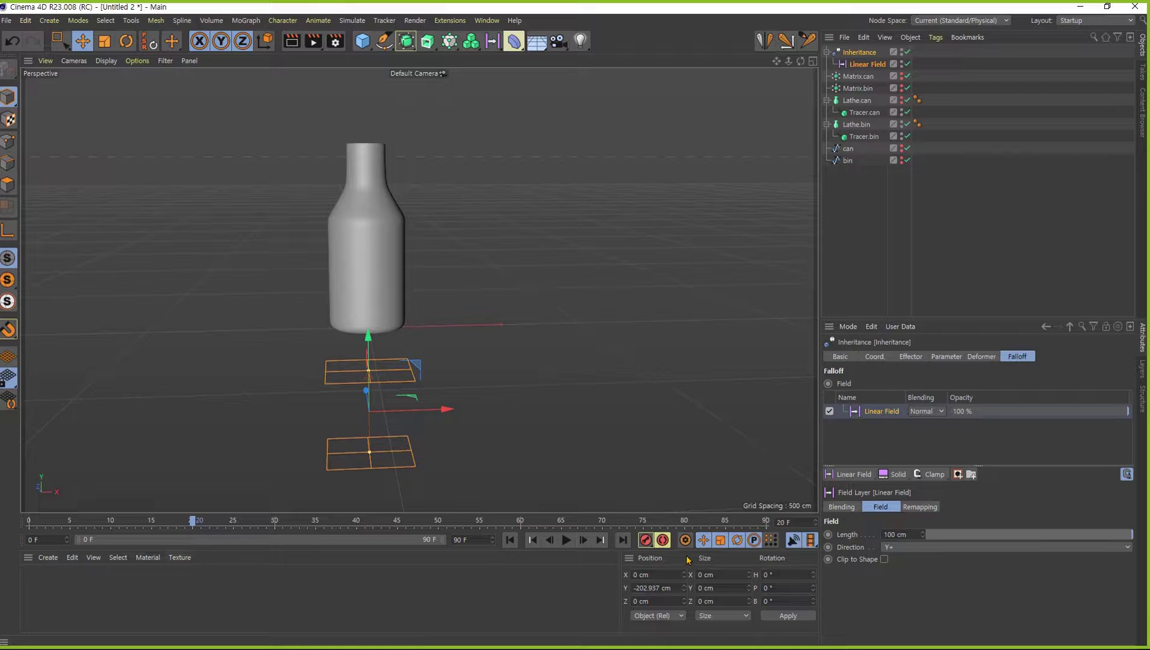
Step: Keyframe the Linear Field's Y position of -202.937 cm at frame 20
click(883, 359)
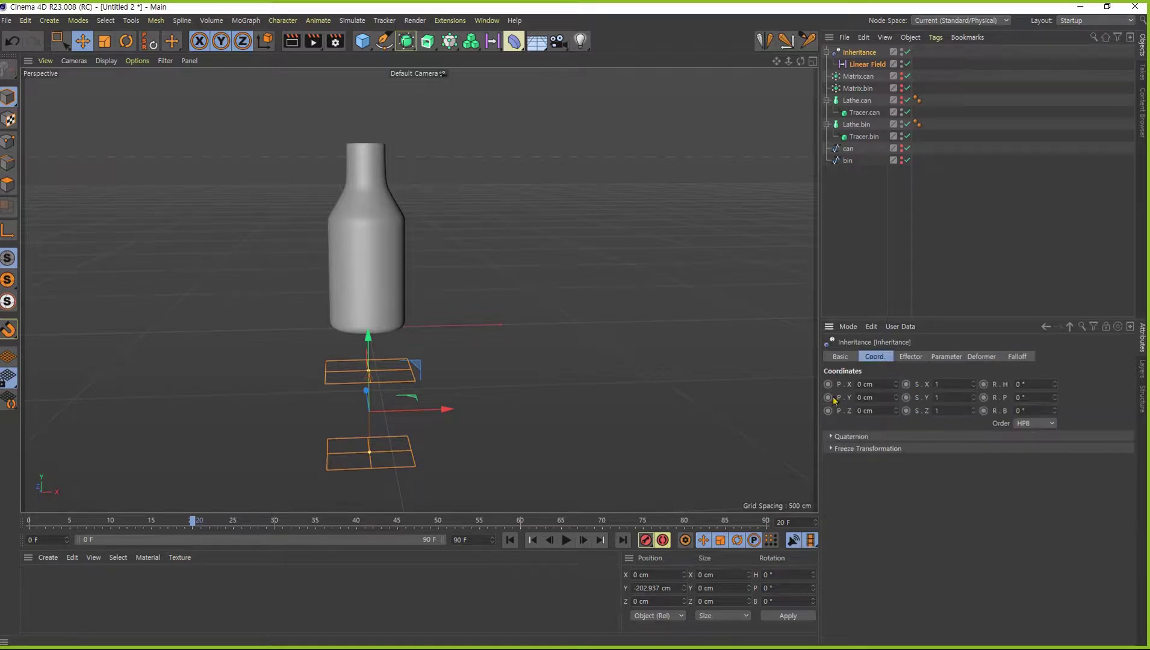
key(ctrl+z)
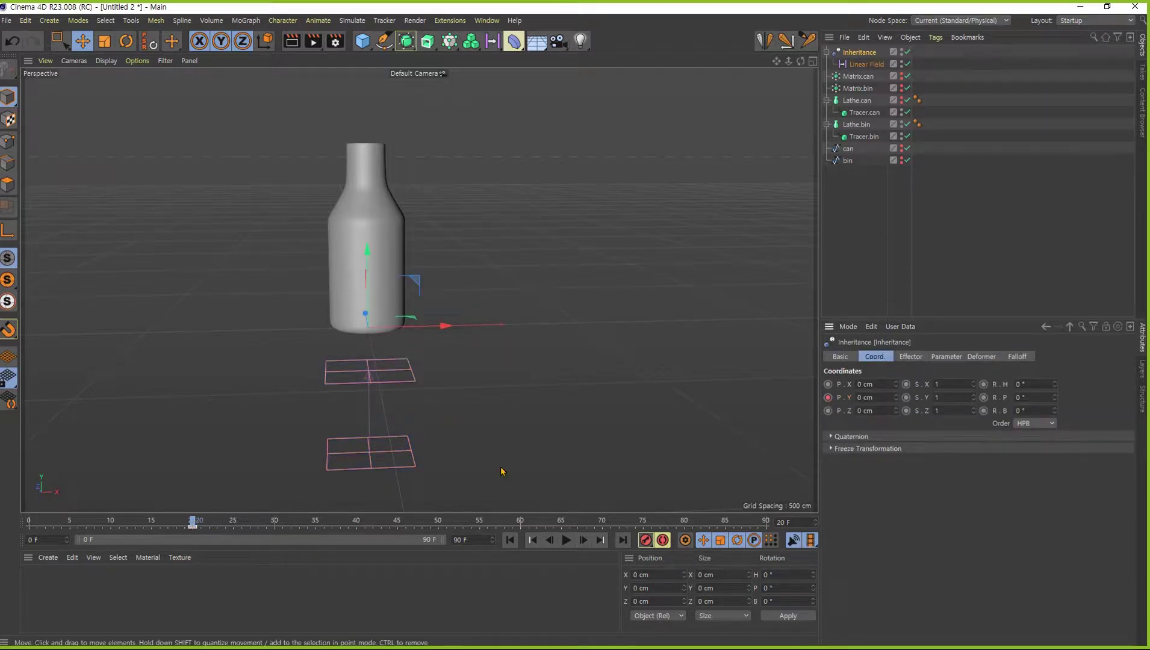
key(ctrl+y)
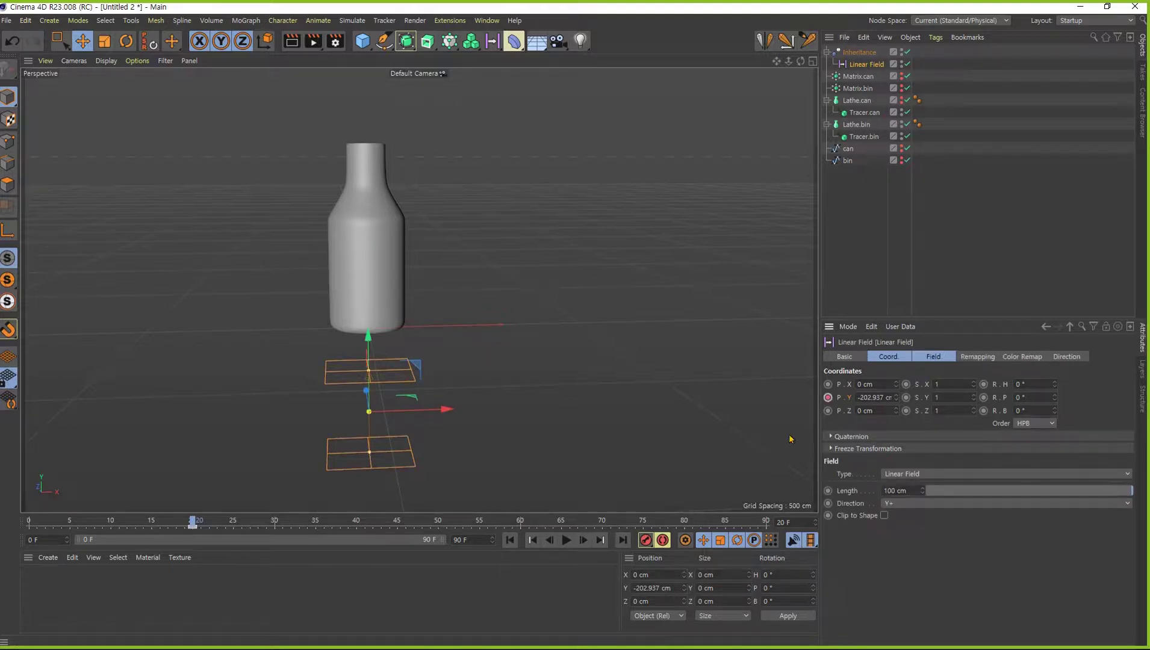
Step: At frame 70, raise the Linear Field above the bottle to about 636 cm in Y and keyframe that position
drag(192, 525, 422, 524)
drag(370, 338, 575, 329)
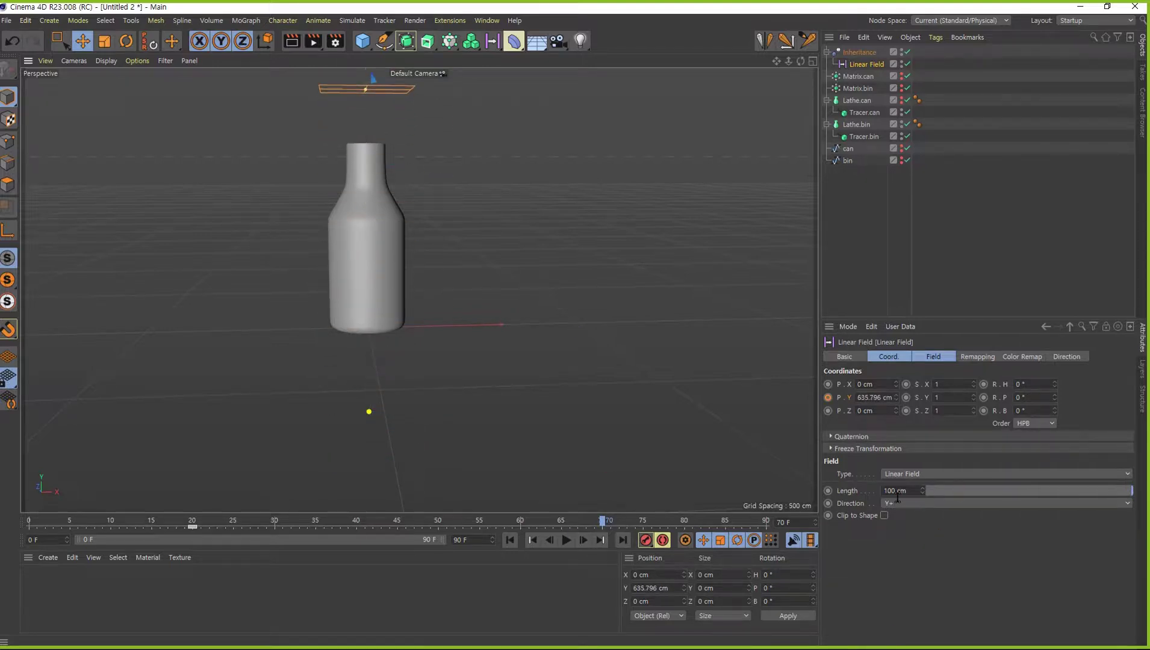
click(829, 397)
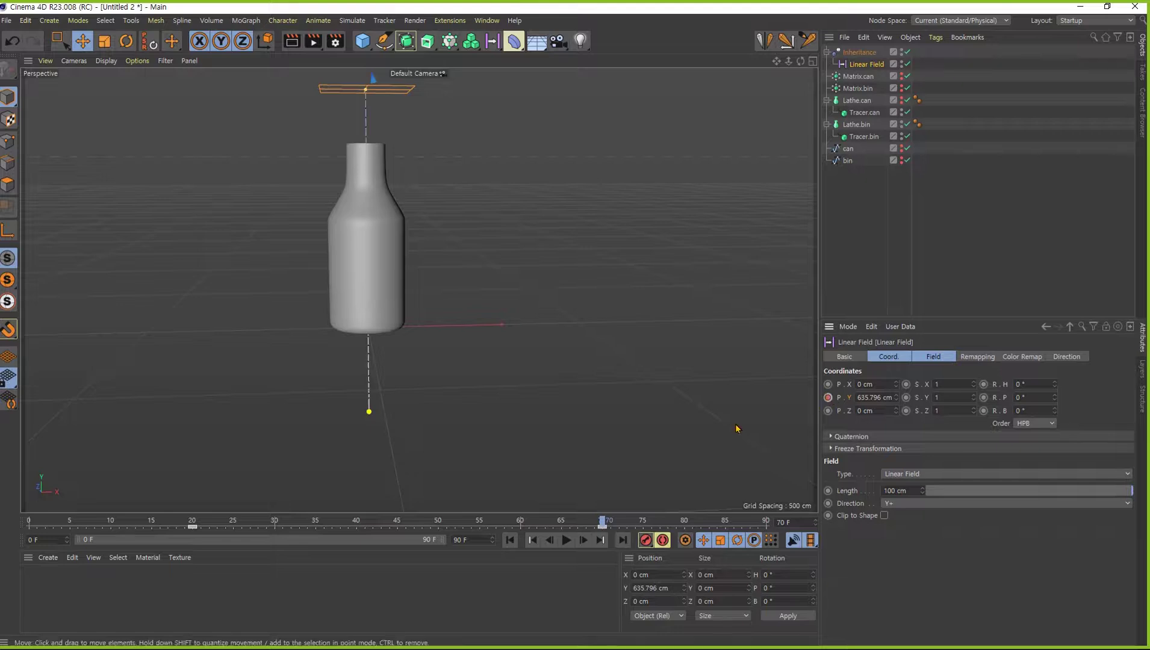
Step: Return to frame 0 and set the Inheritance effector's strength to 100 %
drag(602, 523, 45, 530)
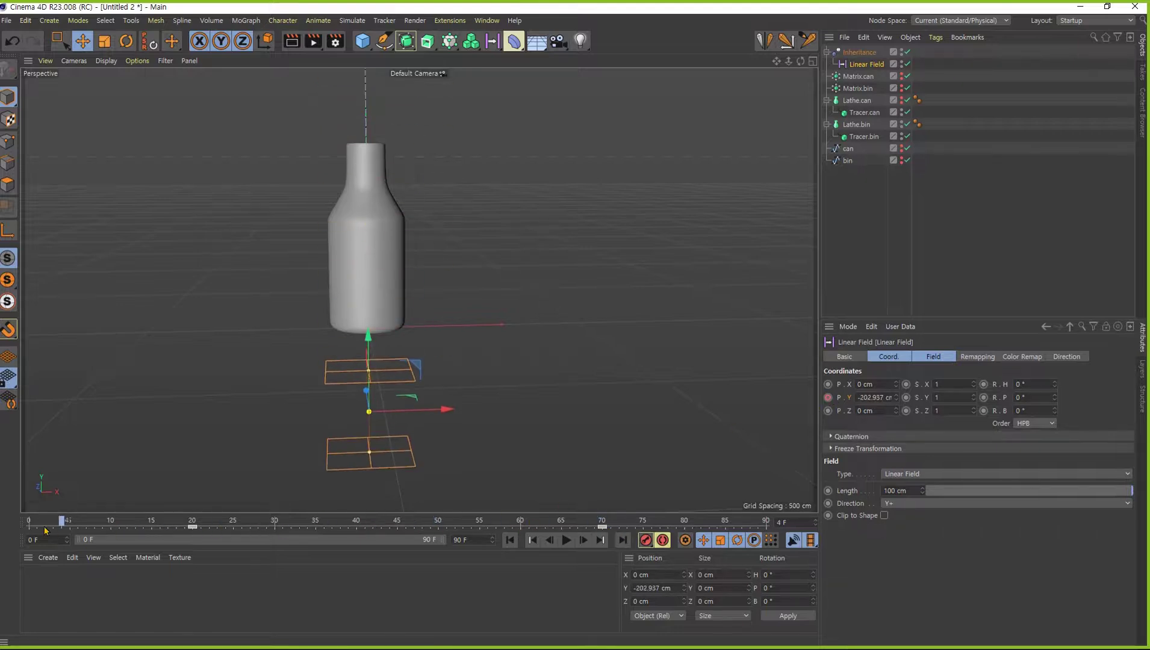
drag(228, 563, 26, 476)
click(860, 52)
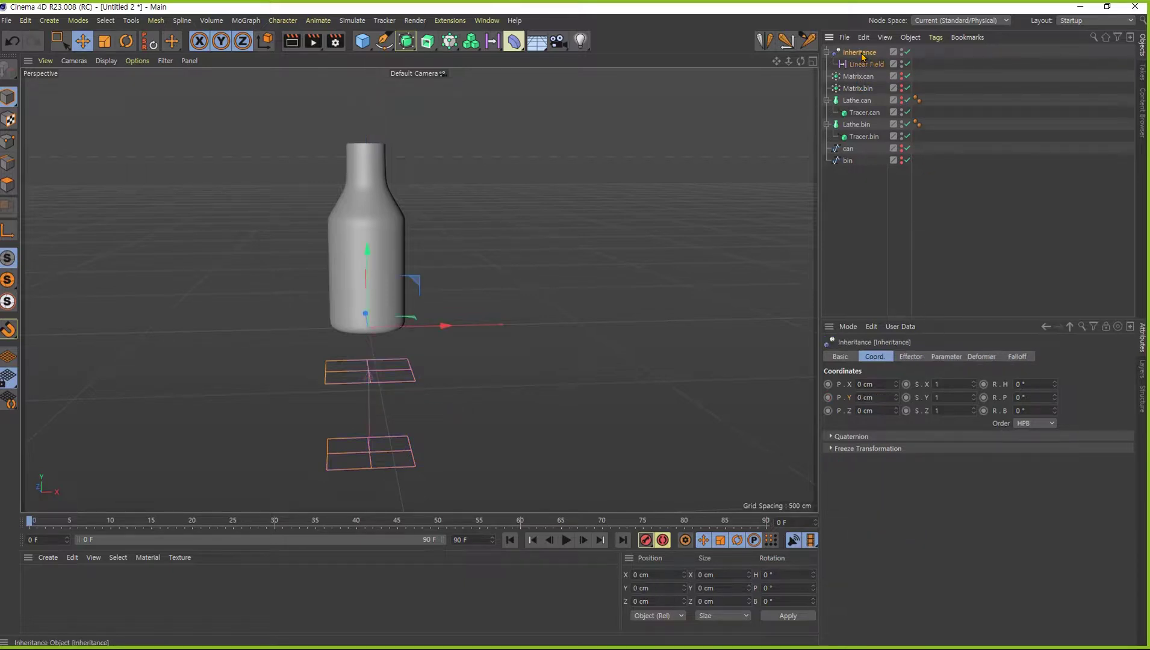
click(945, 358)
click(911, 357)
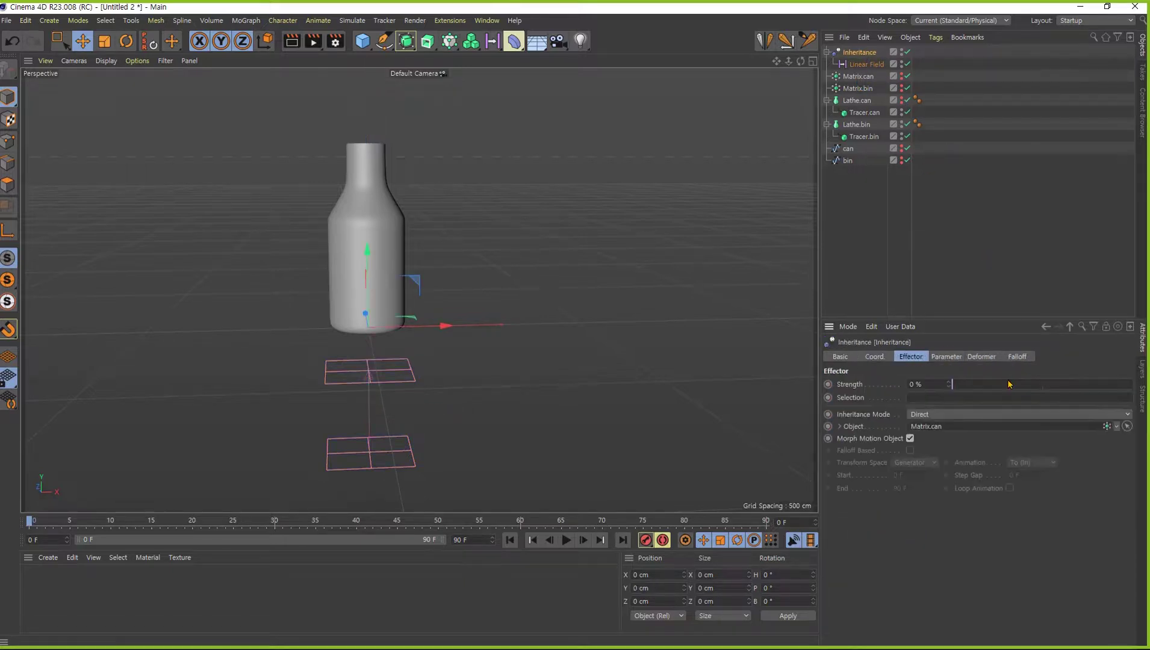
drag(956, 386, 1133, 385)
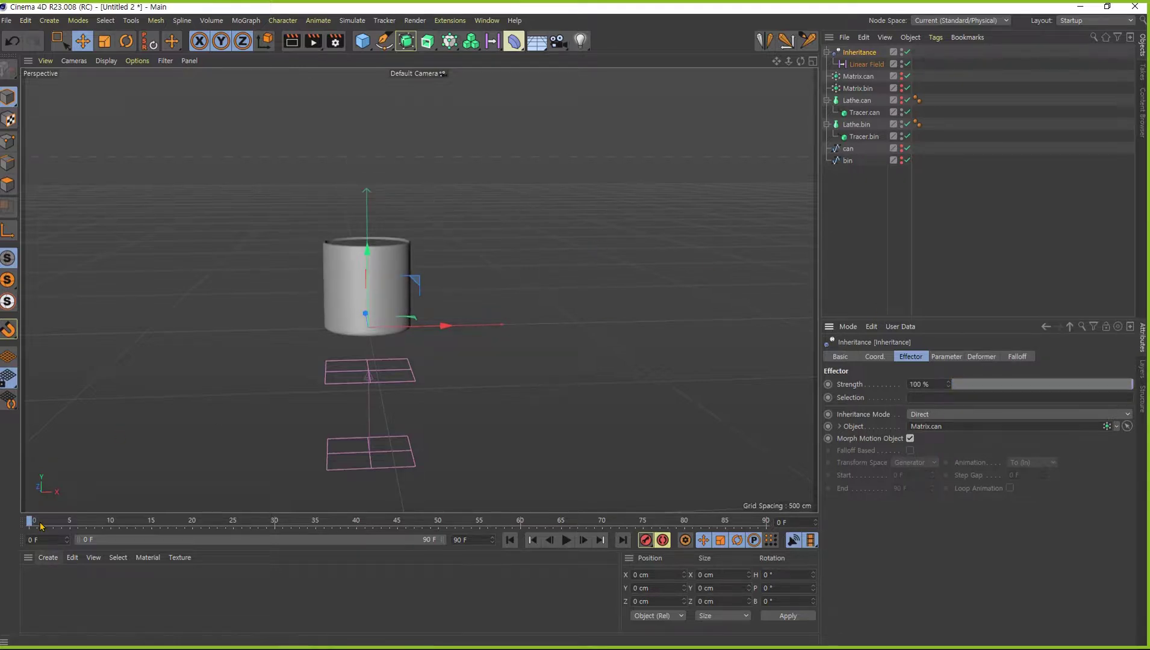
Step: Set the Linear Field's direction to Y- and scrub the timeline to frame 60 to check the morph
drag(134, 537, 160, 530)
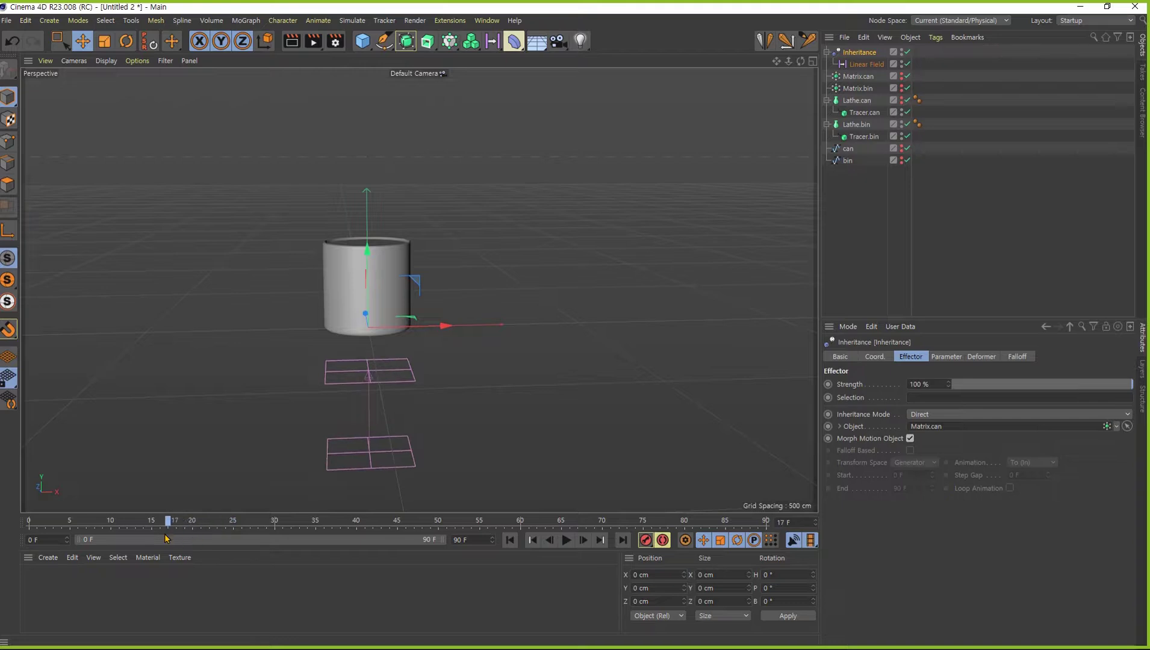
click(861, 65)
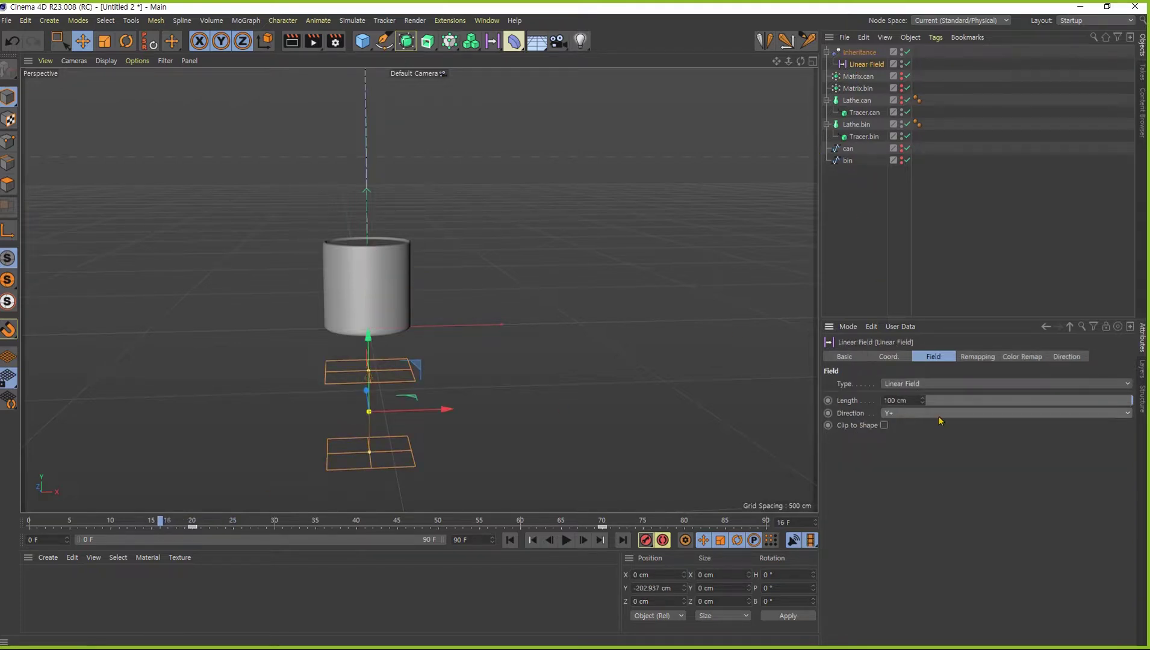
click(995, 415)
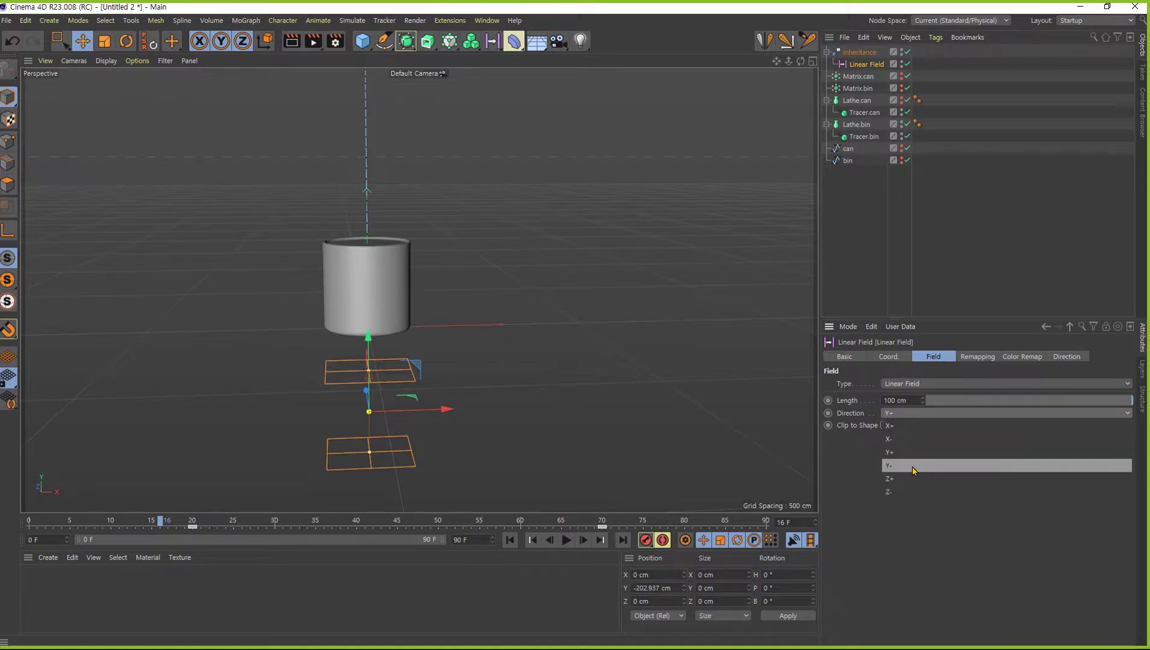
click(913, 470)
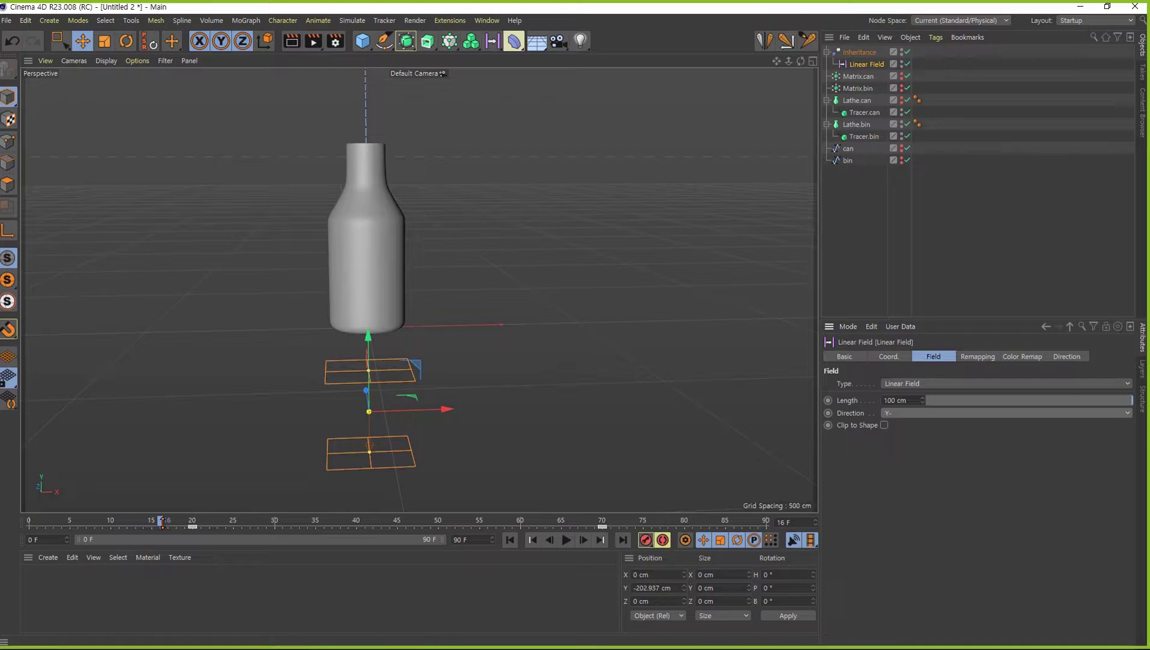
drag(160, 523, 524, 521)
Step: Add a Delay effector to the Matrix.bin object and set its mode to Spring
click(858, 88)
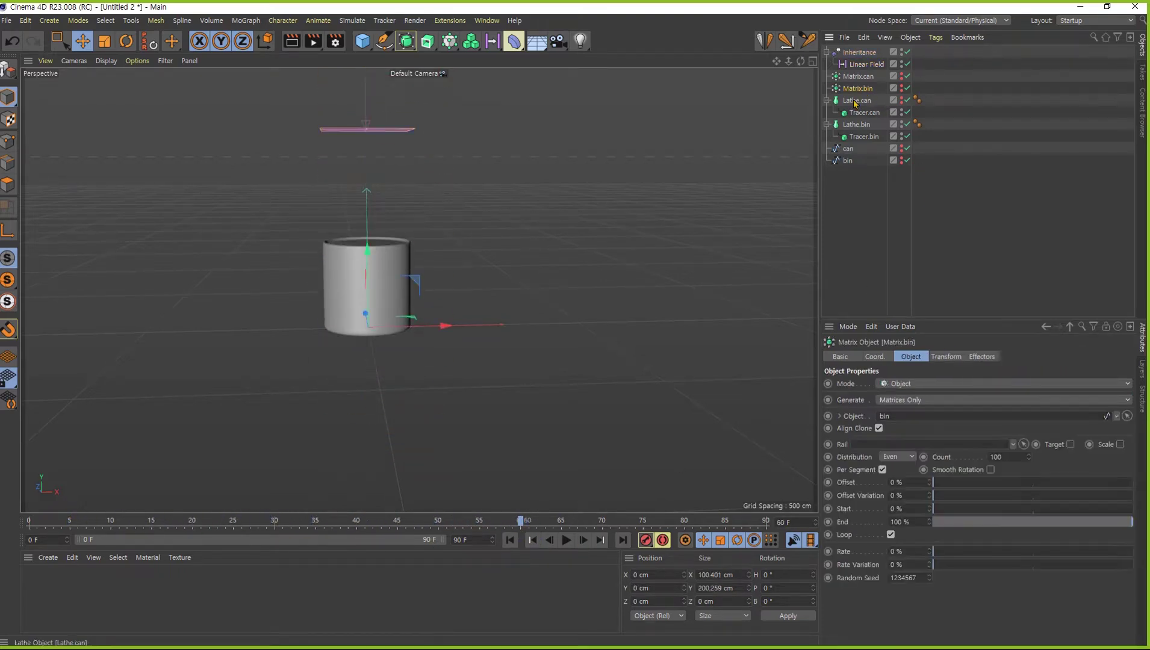
click(859, 52)
click(847, 87)
click(447, 42)
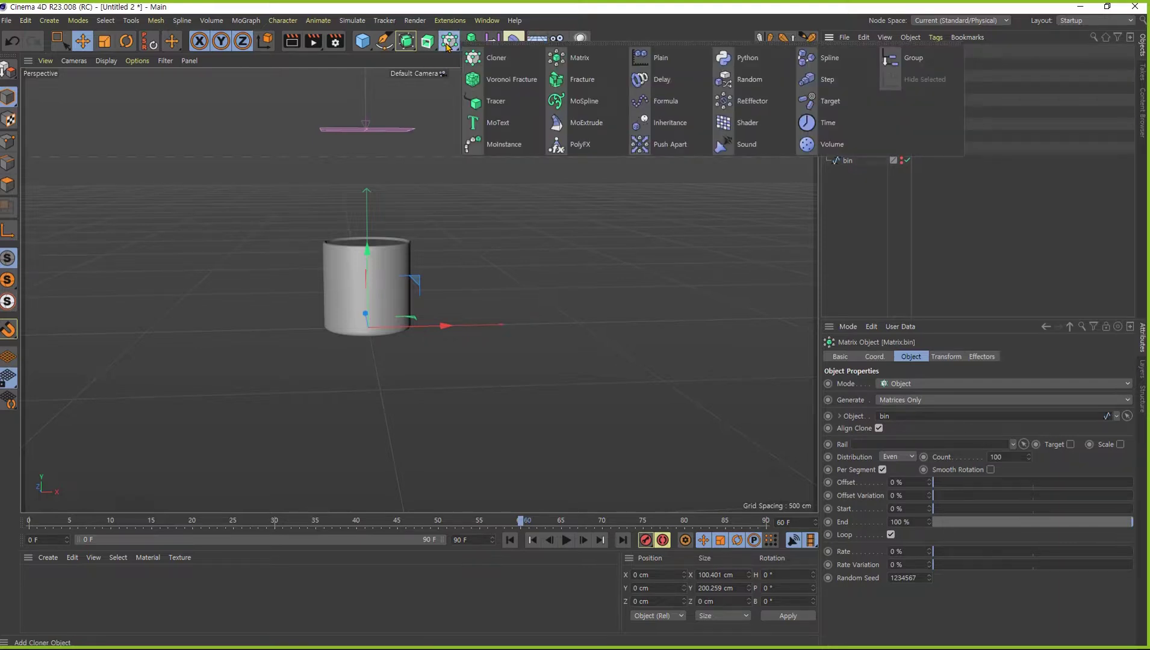
click(649, 82)
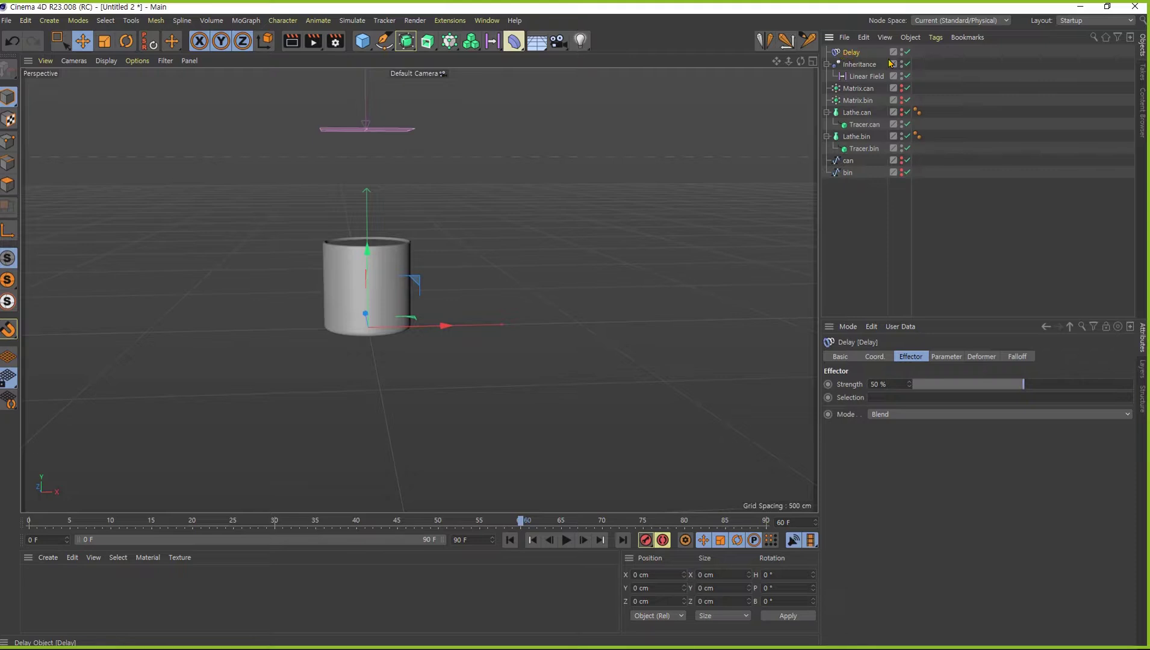
click(894, 417)
click(912, 452)
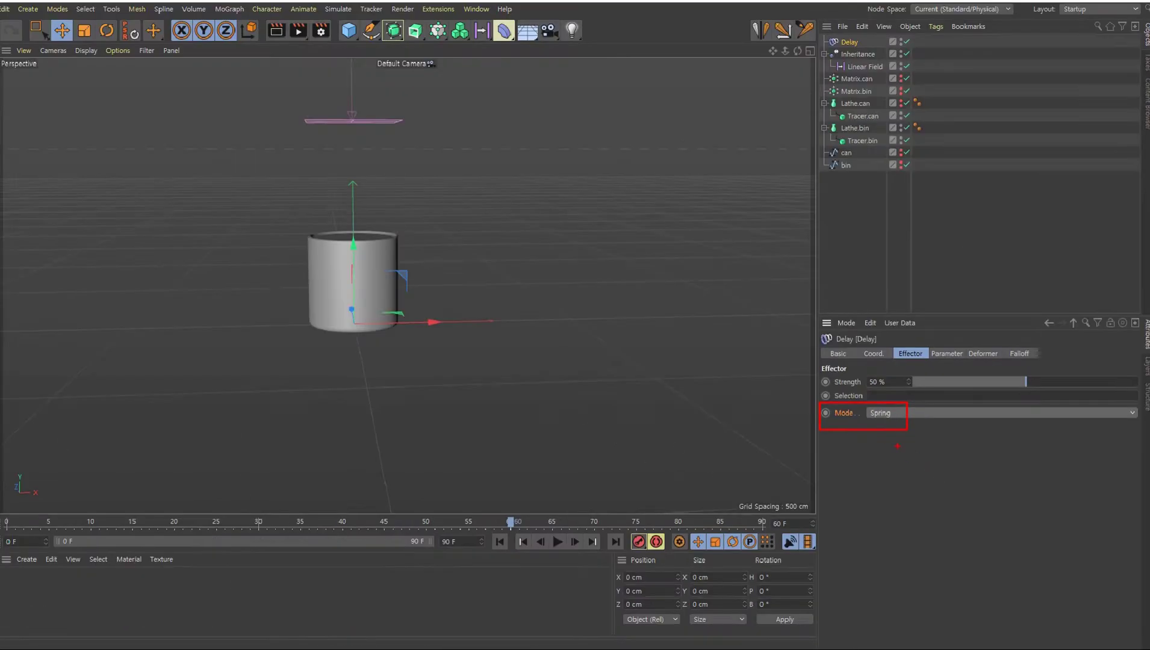
Step: Play the animation and adjust the Delay effector's strength to 69 % while viewing the springy morph
click(532, 540)
click(566, 540)
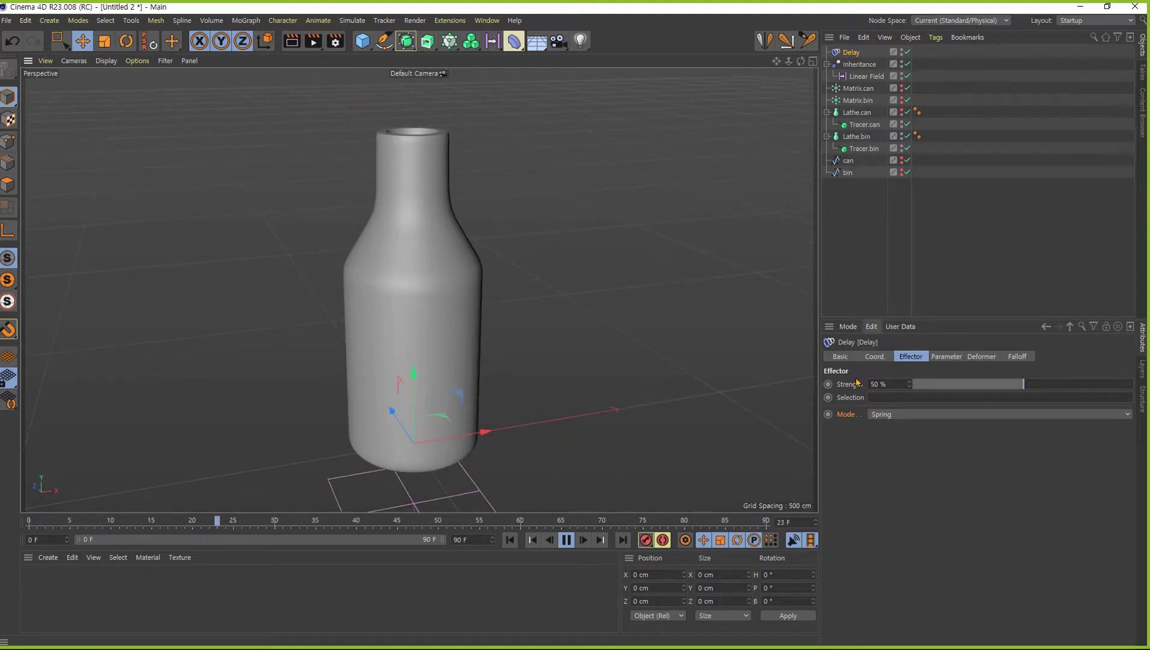
click(1051, 385)
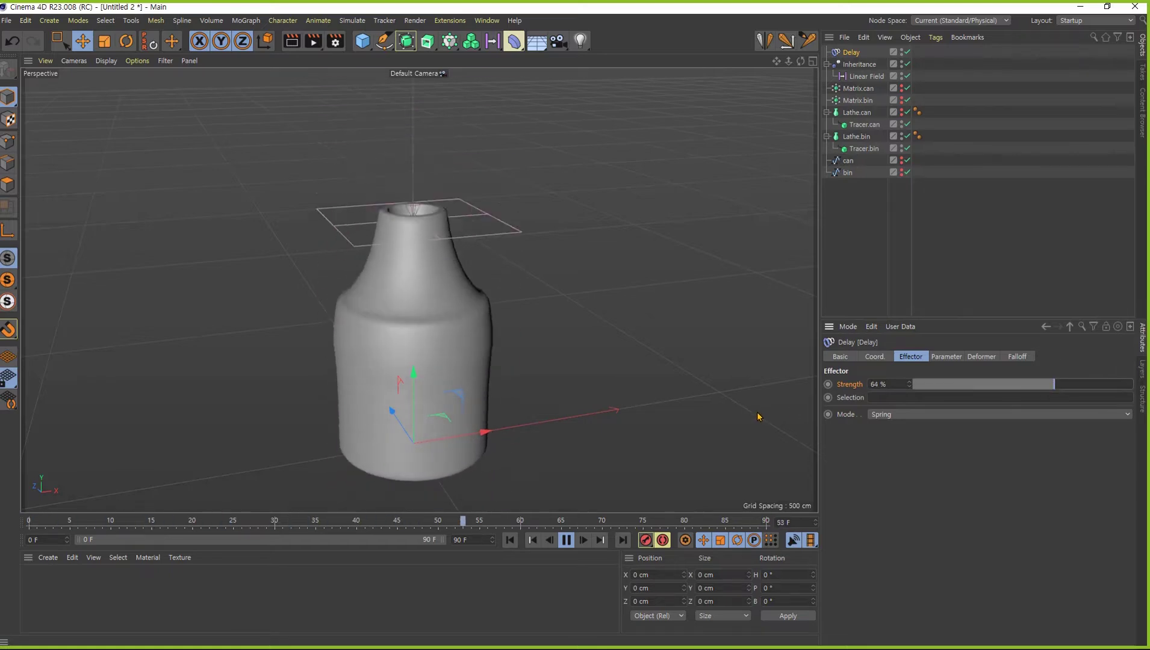
click(1105, 384)
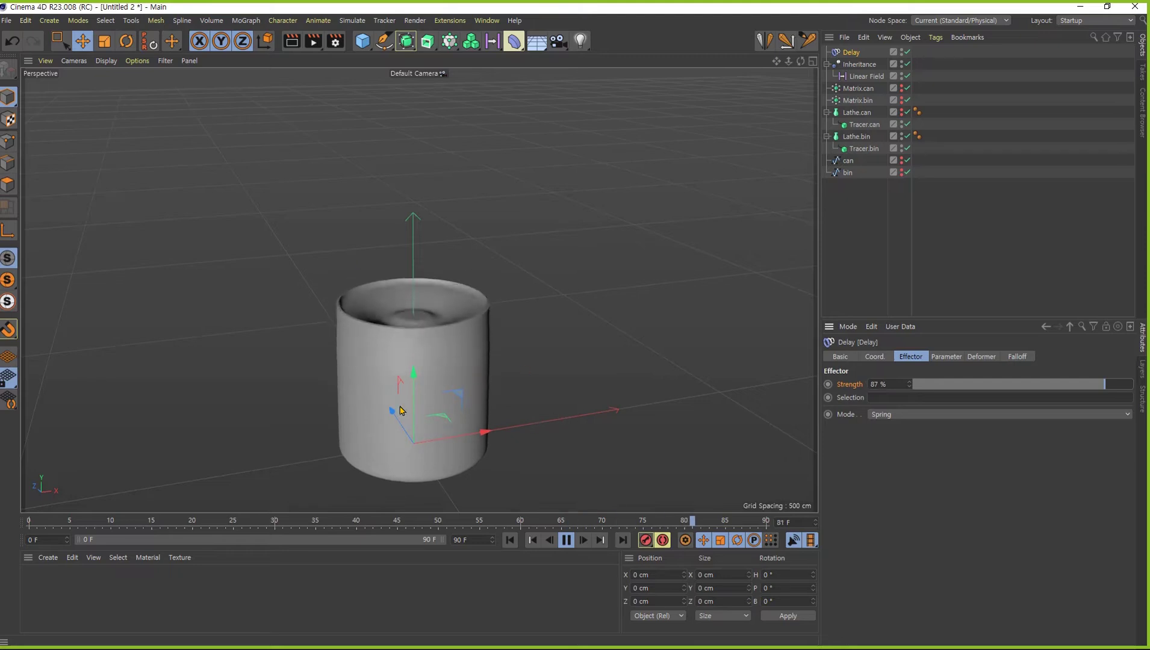
click(1124, 385)
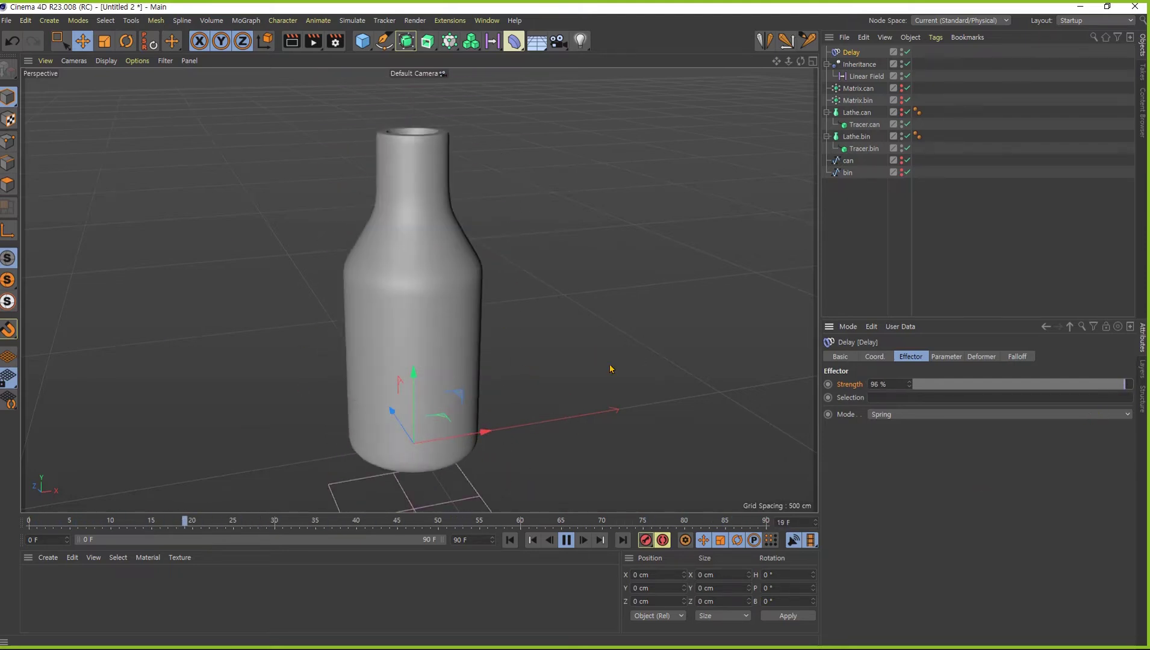
click(1090, 385)
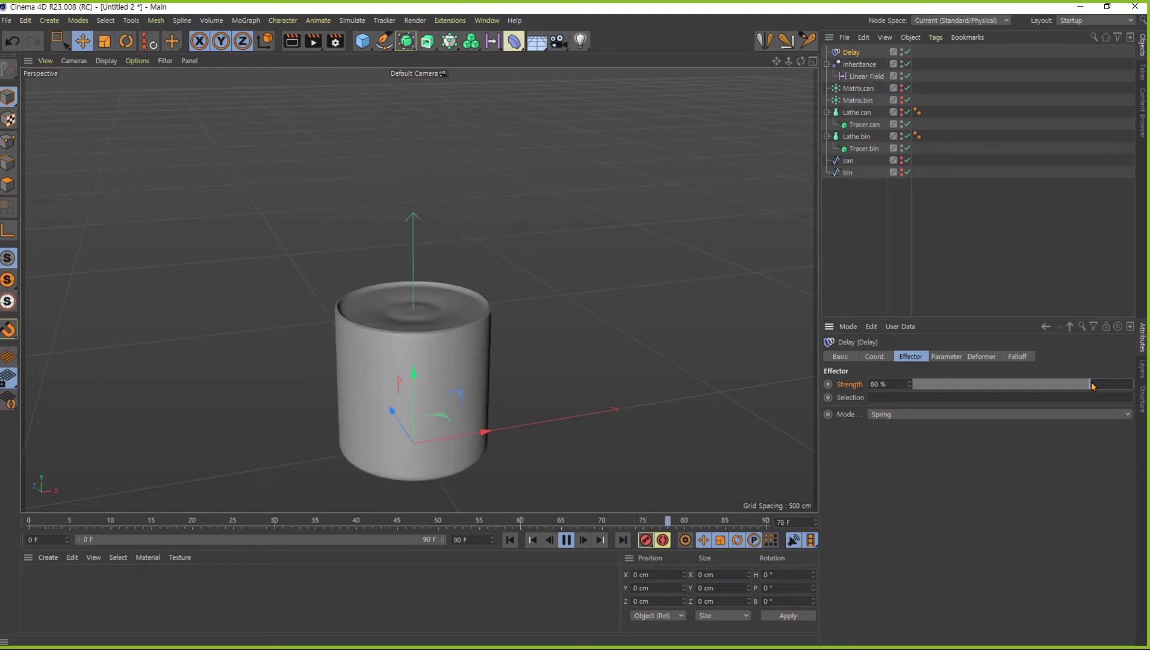
drag(1081, 385, 1067, 392)
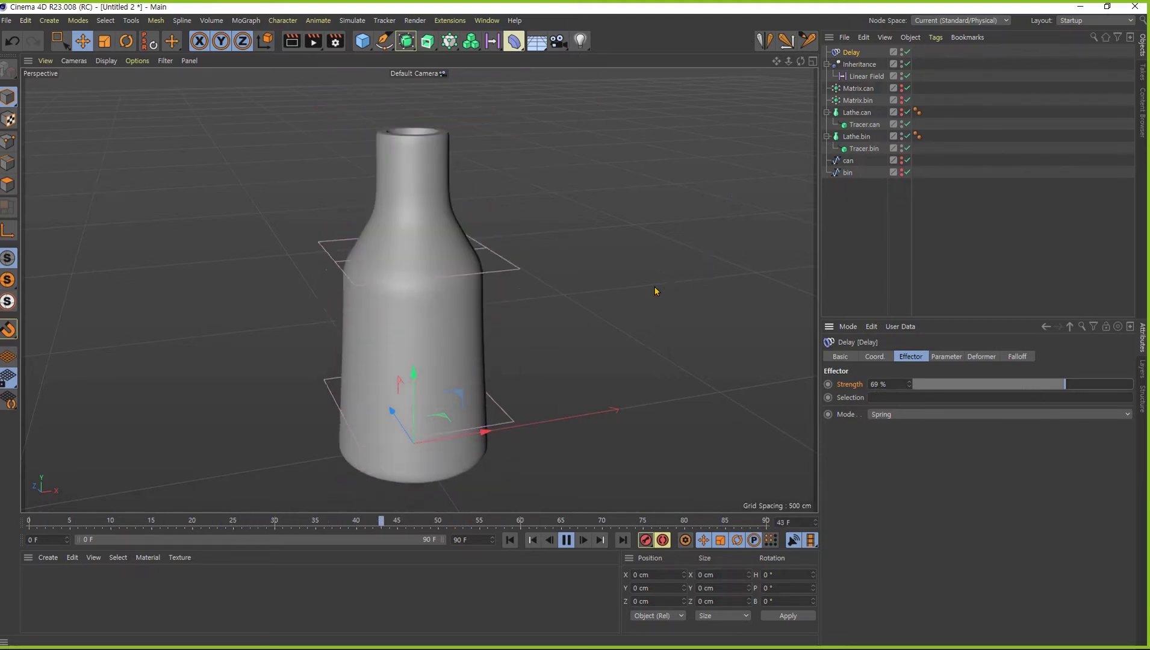
alt+middle_drag(483, 395, 400, 377)
mouse_move(360, 365)
alt+mouse_down()
mouse_move(319, 360)
mouse_move(339, 358)
alt+mouse_up()
alt+middle_drag(339, 358, 374, 351)
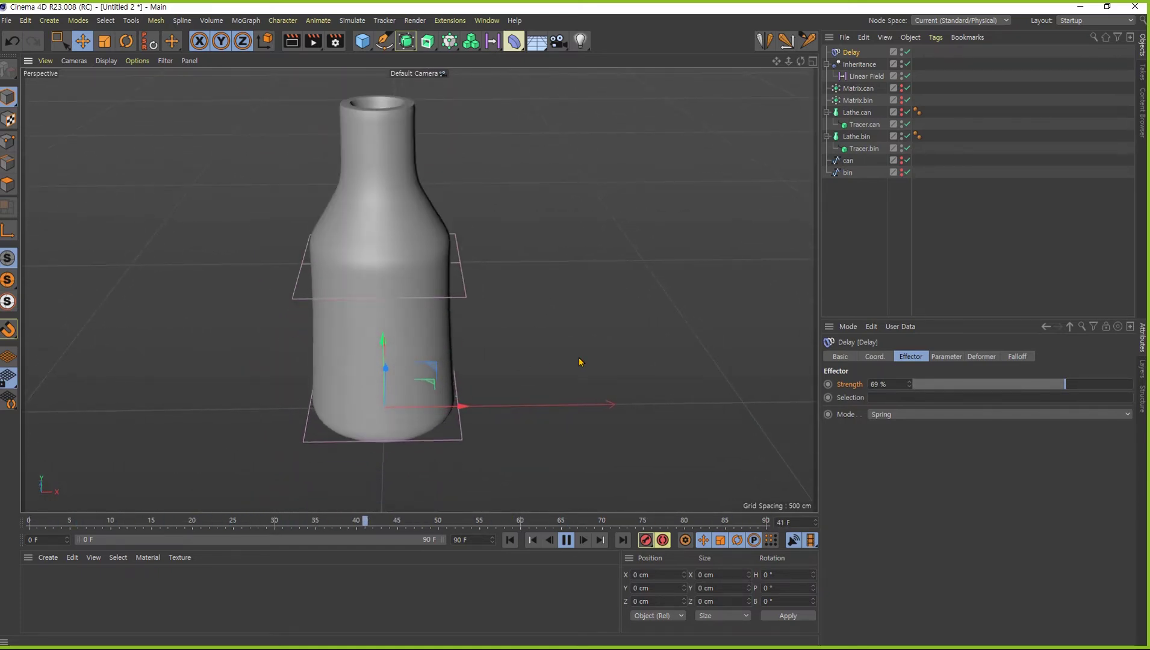